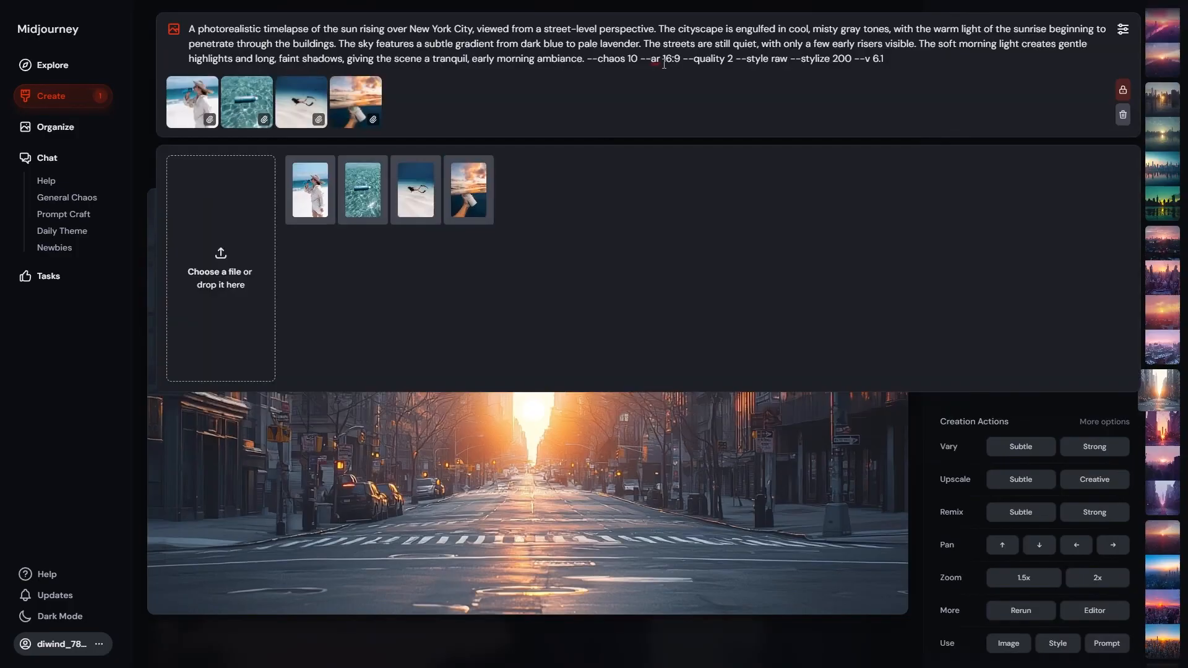
# - Generate the street-level New York sunrise prompt with the four attached reference images and review the resulting cityscapes
pyautogui.press('Return')
pyautogui.click(900, 129)
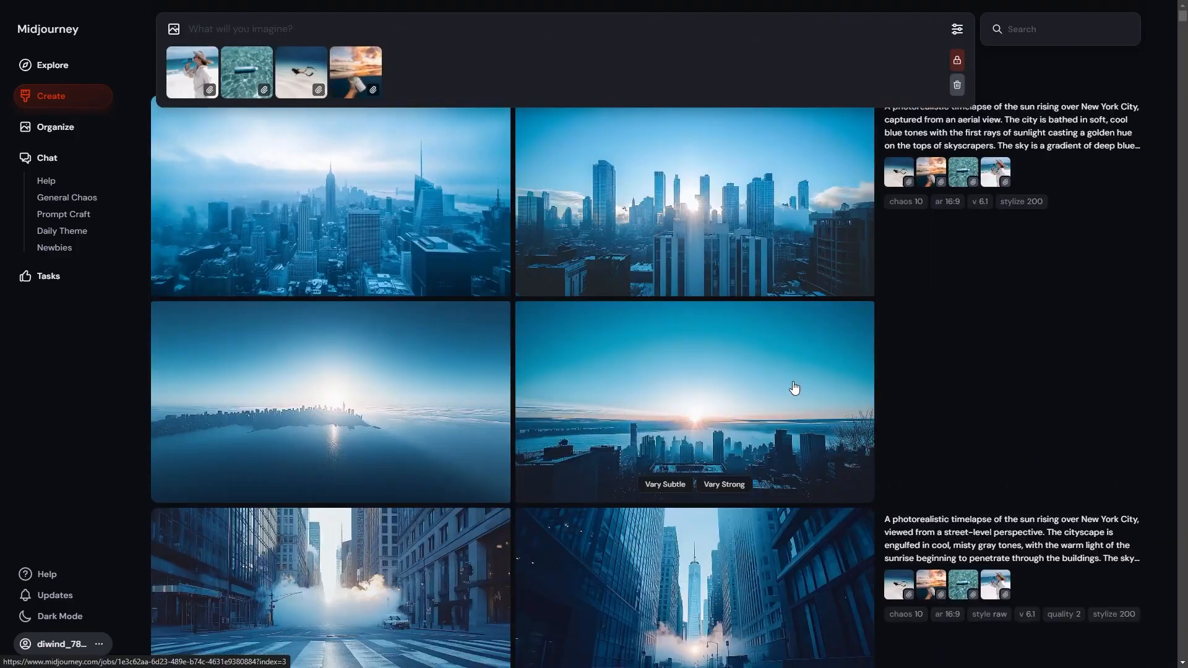
pyautogui.click(835, 246)
pyautogui.click(551, 124)
pyautogui.scroll(-10, 630, 442)
pyautogui.click(629, 443)
pyautogui.click(901, 129)
pyautogui.scroll(-15, 523, 405)
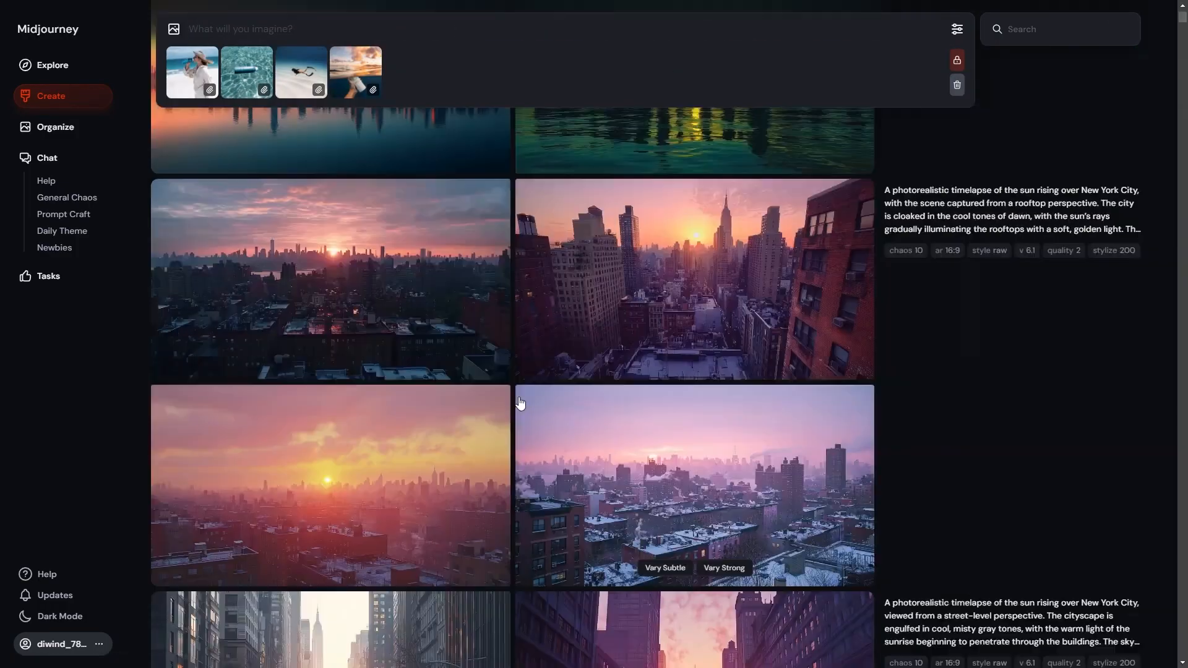
# - Reuse the prompt of a generated New York sunrise image and submit it again with two reference images
pyautogui.click(703, 384)
pyautogui.click(1107, 644)
pyautogui.press('Return')
pyautogui.click(901, 129)
pyautogui.scroll(-8, 683, 448)
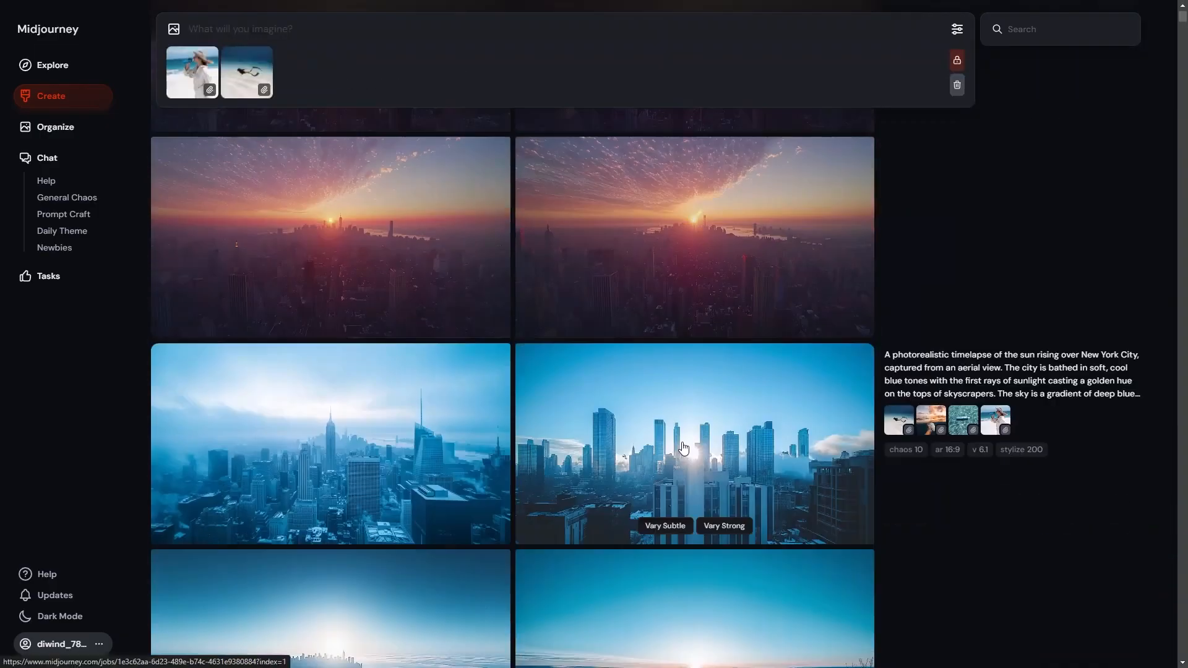
# - Reuse the aerial New York prompt, reword its tones to "cool clear blue and white tones", and generate it
pyautogui.scroll(9, 684, 448)
pyautogui.click(680, 304)
pyautogui.click(1107, 643)
pyautogui.click(901, 128)
pyautogui.click(768, 28)
pyautogui.write('and whiteclear')
pyautogui.press('Return')
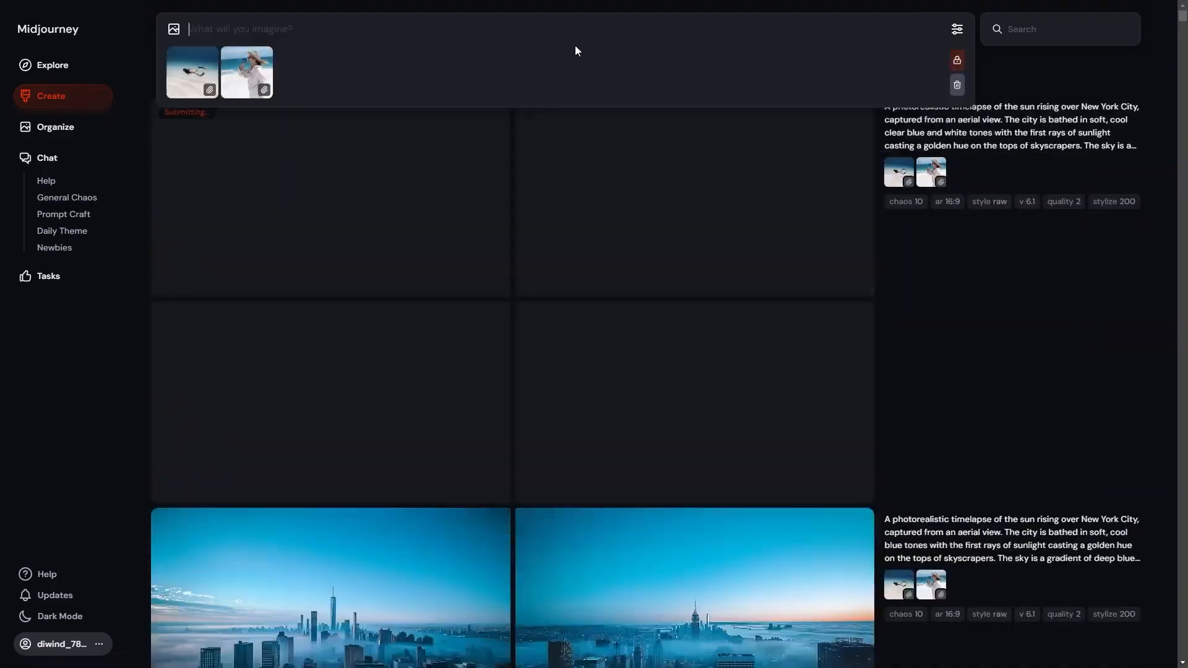
# - Create subtle variations of two of the foggy blue aerial skyline images
pyautogui.click(331, 588)
pyautogui.click(1034, 456)
pyautogui.click(900, 128)
pyautogui.scroll(-5, 706, 358)
pyautogui.click(695, 217)
pyautogui.click(1021, 446)
pyautogui.click(904, 131)
pyautogui.scroll(-3, 601, 459)
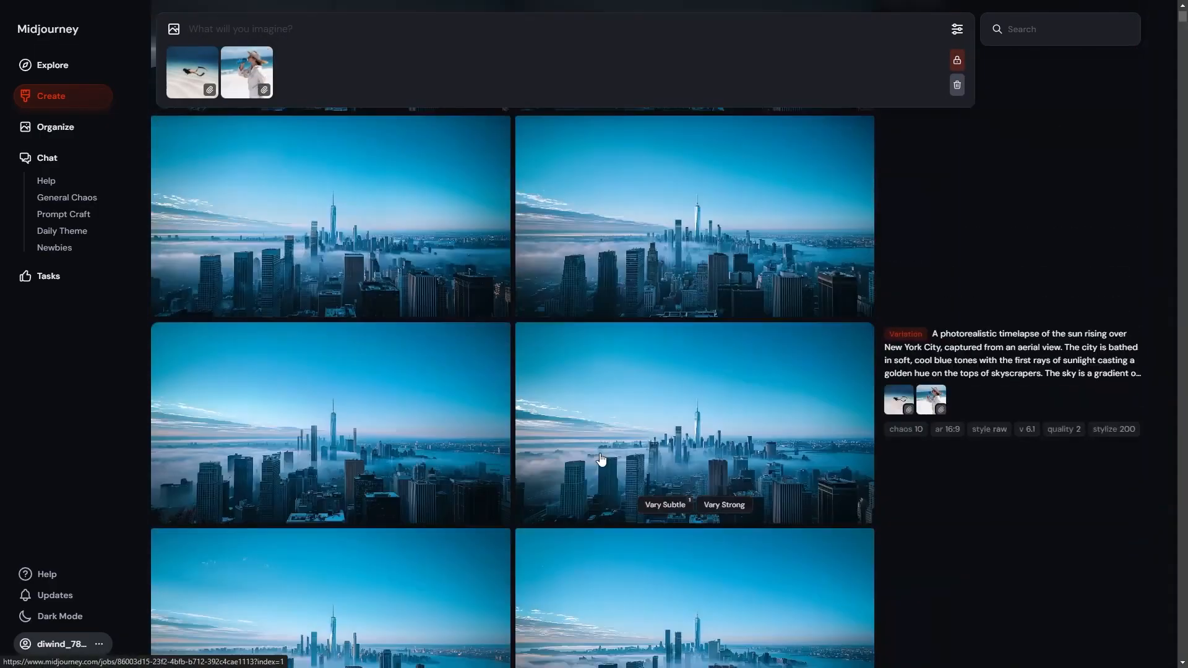
# - Edit a foggy skyline variation by erasing a vertical strip near the image's centre with a smaller brush, and submit the edit
pyautogui.click(602, 460)
pyautogui.click(1094, 610)
pyautogui.moveTo(589, 28); pyautogui.dragTo(572, 29)
pyautogui.moveTo(530, 310); pyautogui.dragTo(538, 402)
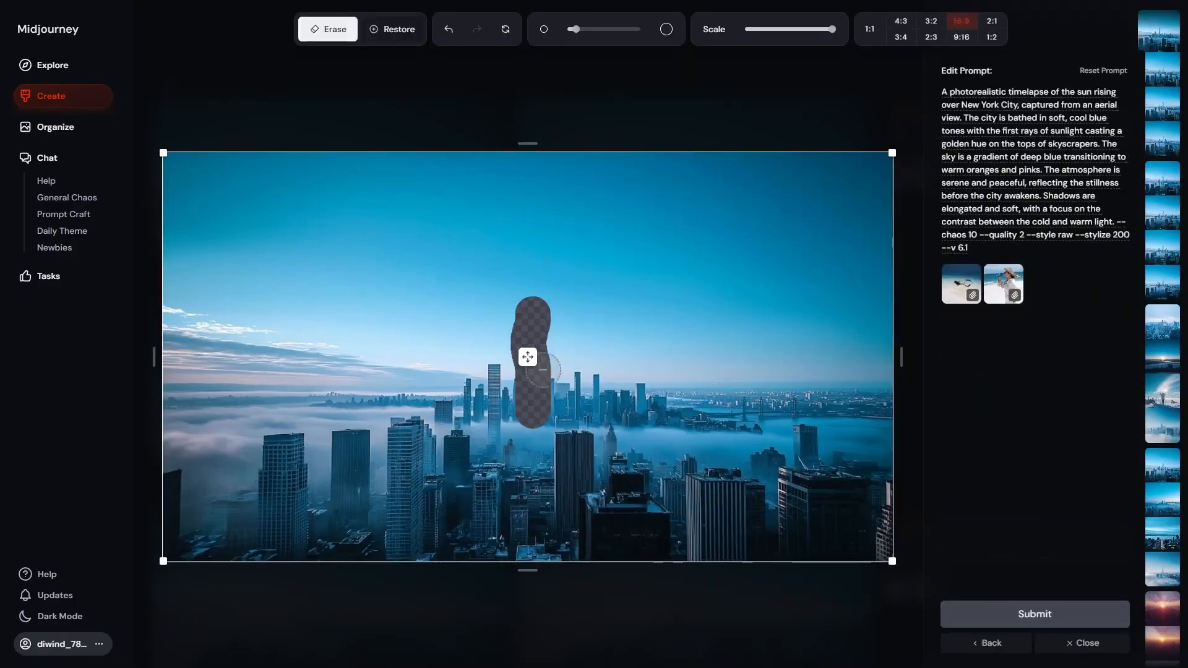
pyautogui.click(1034, 612)
pyautogui.click(1075, 643)
# - Open one of the generated skyline images, mark it as liked, and return to the gallery
pyautogui.scroll(3, 665, 340)
pyautogui.click(666, 339)
pyautogui.scroll(-1, 755, 375)
pyautogui.click(1120, 130)
pyautogui.click(903, 130)
# - Look through the blue skyline variations in the gallery and open one for closer inspection
pyautogui.scroll(-20, 881, 410)
pyautogui.scroll(17, 808, 322)
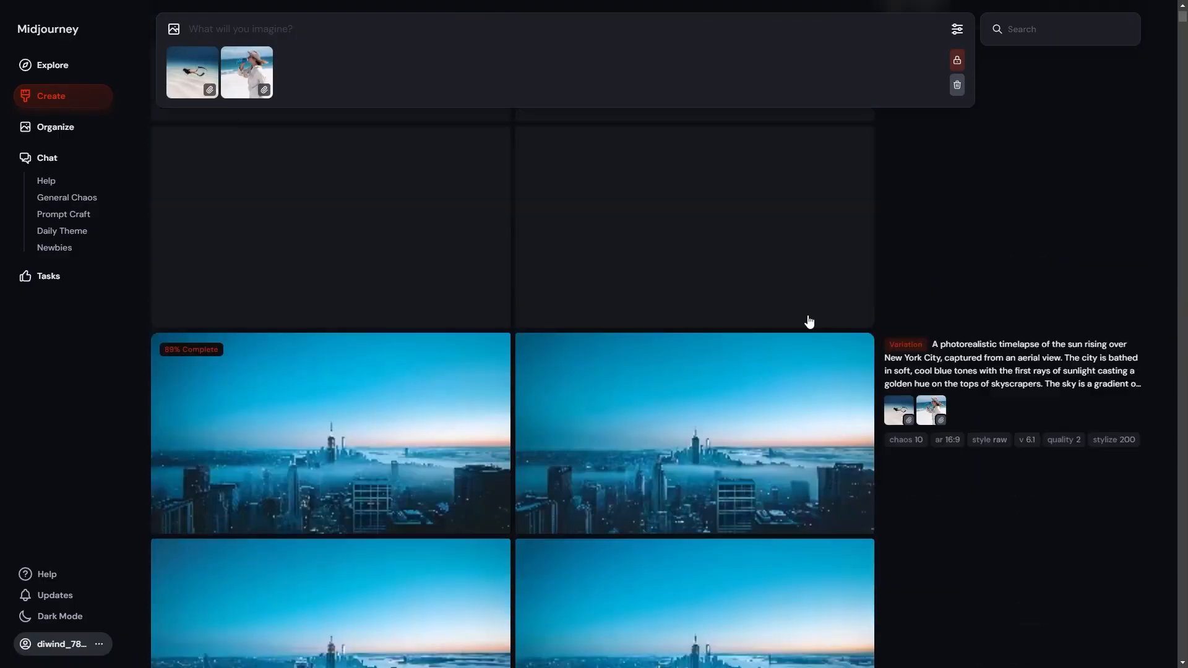
pyautogui.scroll(-18, 703, 318)
pyautogui.scroll(-3, 712, 422)
pyautogui.click(689, 379)
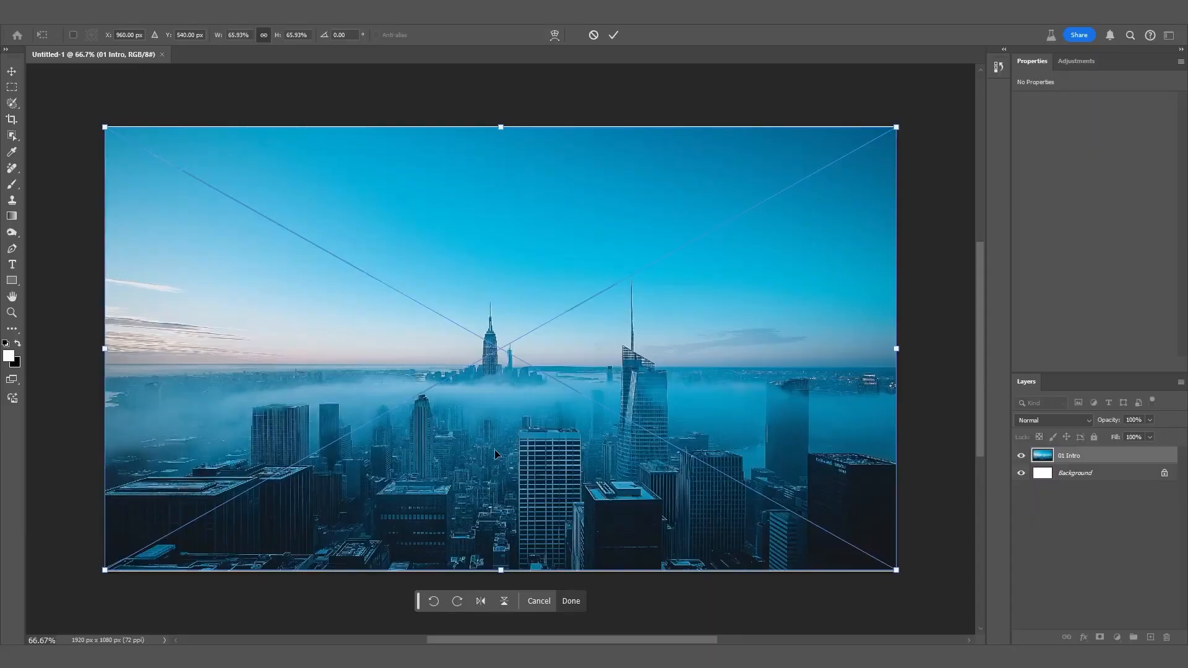
# - Switch to Photoshop, transform the 01 Intro image to 1967 × 1105 px over the canvas, and choose the Lasso tool
pyautogui.moveTo(499, 567); pyautogui.dragTo(500, 493)
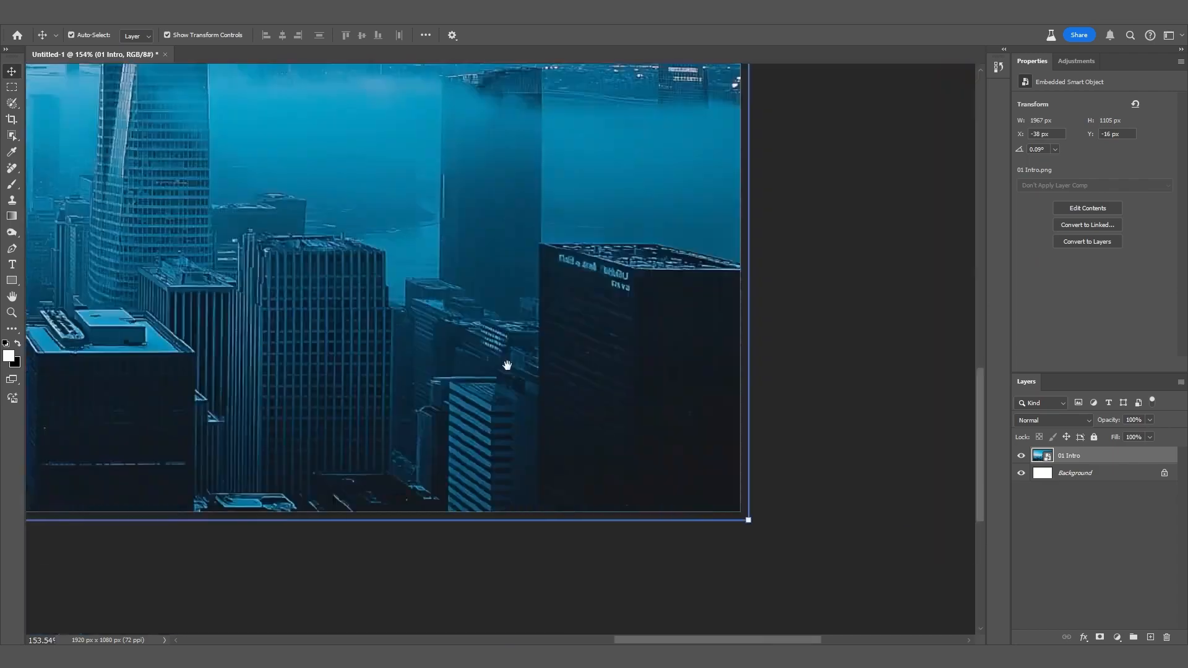
pyautogui.rightClick(11, 103)
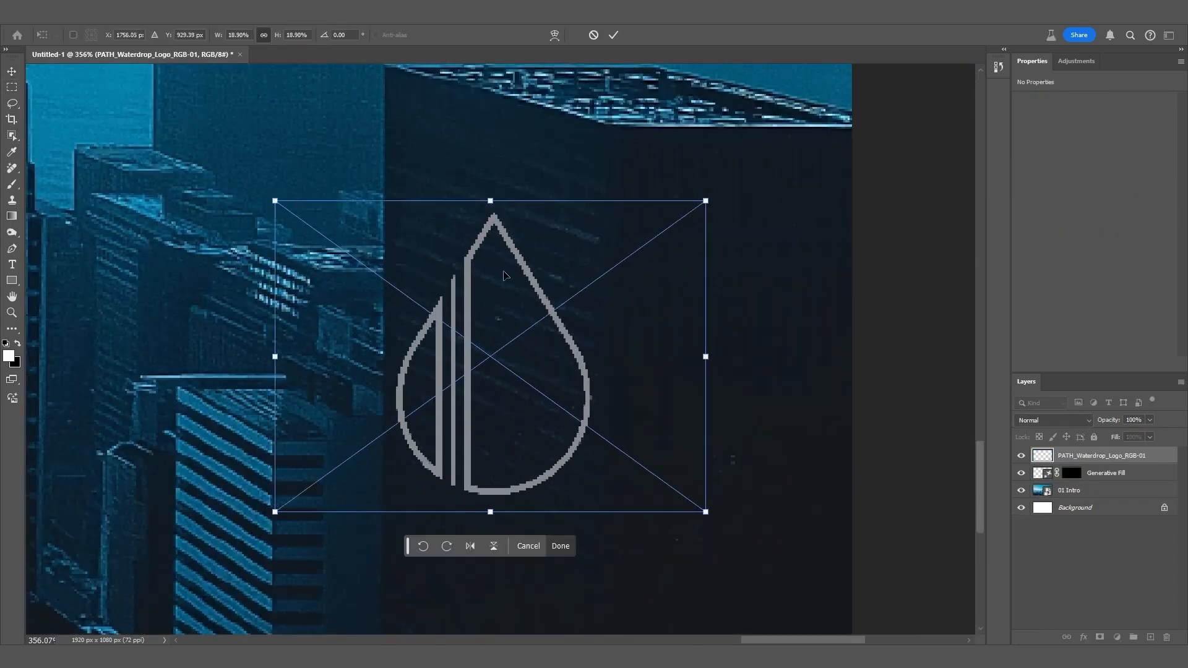
# - Distort the waterdrop logo to follow the perspective of the dark building's face
pyautogui.moveTo(705, 353); pyautogui.dragTo(656, 243)
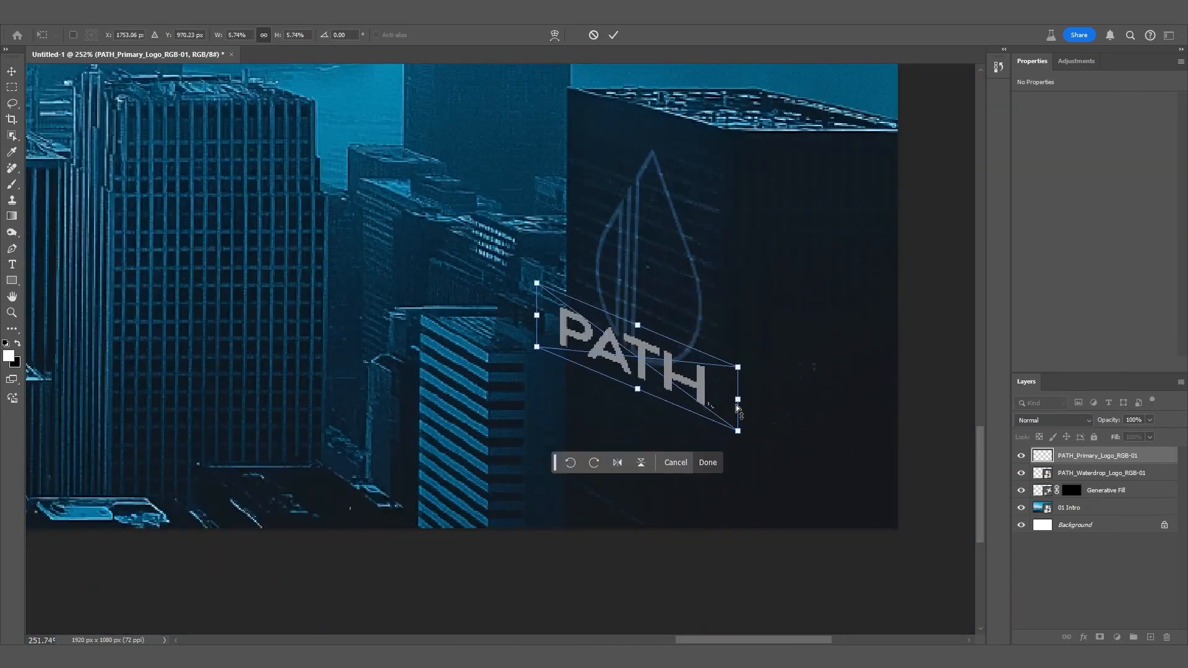
# - Distort the PATH wordmark to match the building's perspective below the waterdrop and set its blend mode to Color Dodge
pyautogui.moveTo(736, 406); pyautogui.dragTo(736, 440)
pyautogui.moveTo(733, 480); pyautogui.dragTo(735, 482)
pyautogui.moveTo(643, 400); pyautogui.dragTo(638, 373)
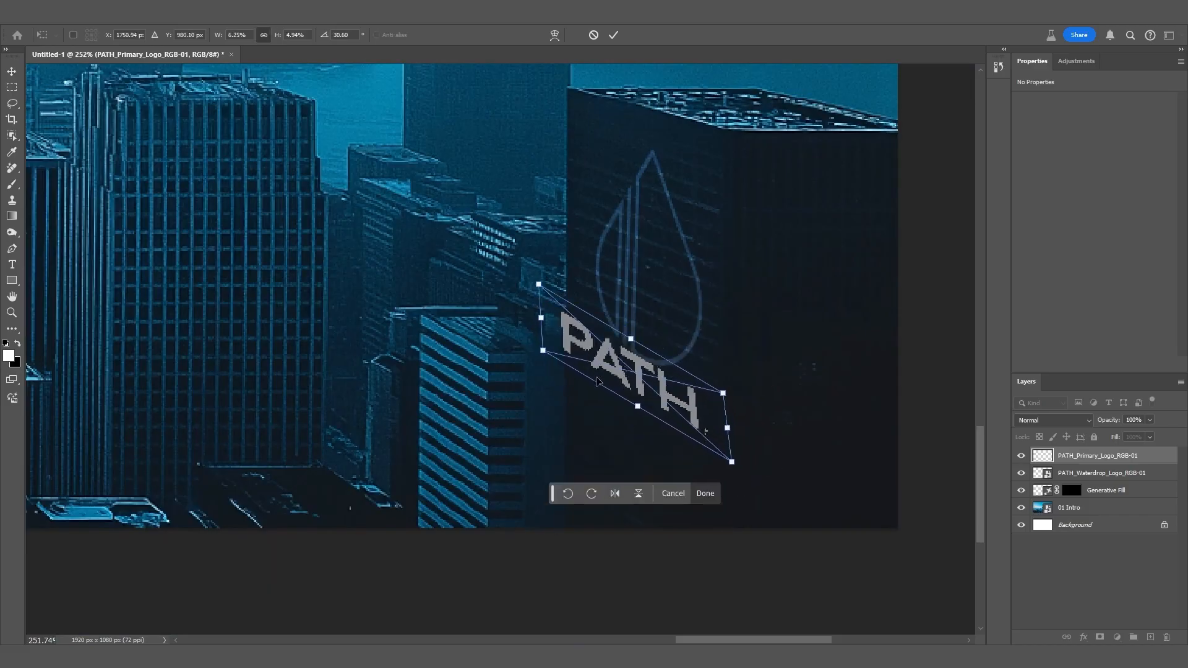
pyautogui.moveTo(729, 429); pyautogui.dragTo(721, 413)
pyautogui.moveTo(538, 285); pyautogui.dragTo(558, 322)
pyautogui.moveTo(643, 351); pyautogui.dragTo(640, 365)
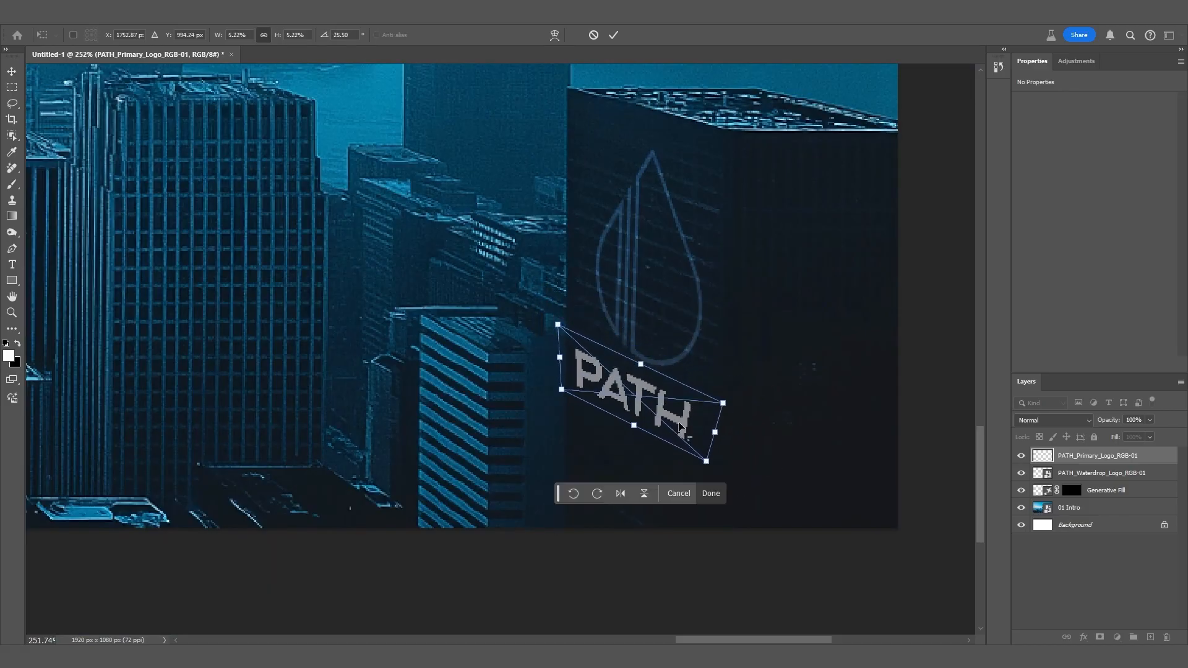
pyautogui.moveTo(720, 400); pyautogui.dragTo(718, 405)
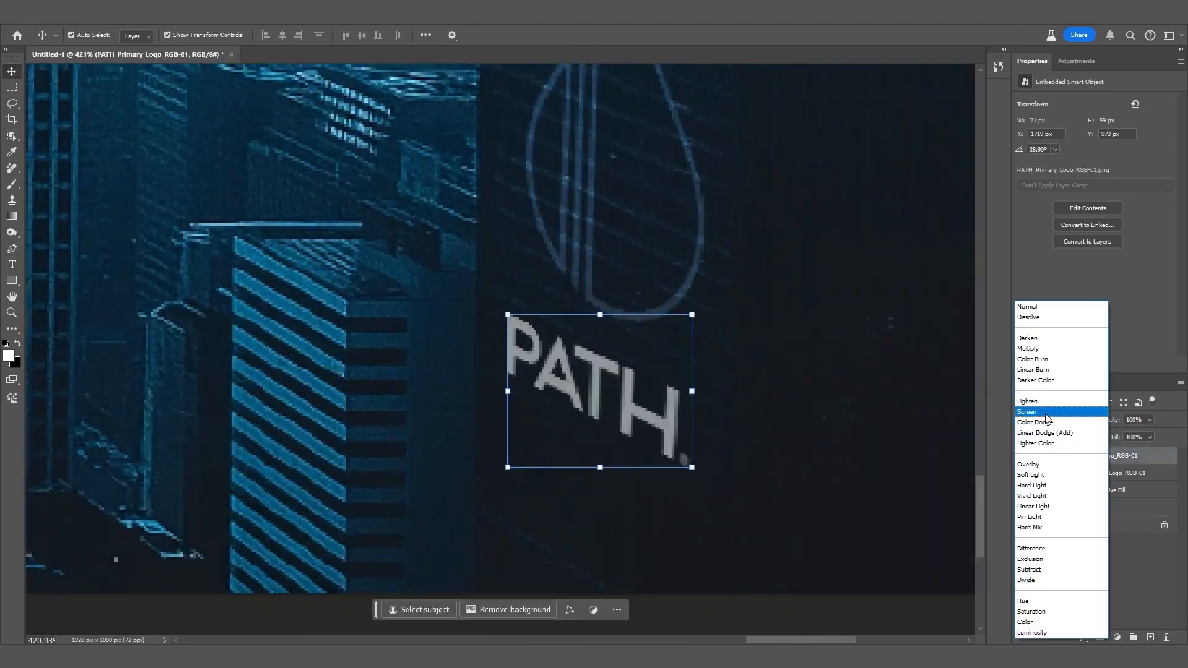
pyautogui.click(1035, 421)
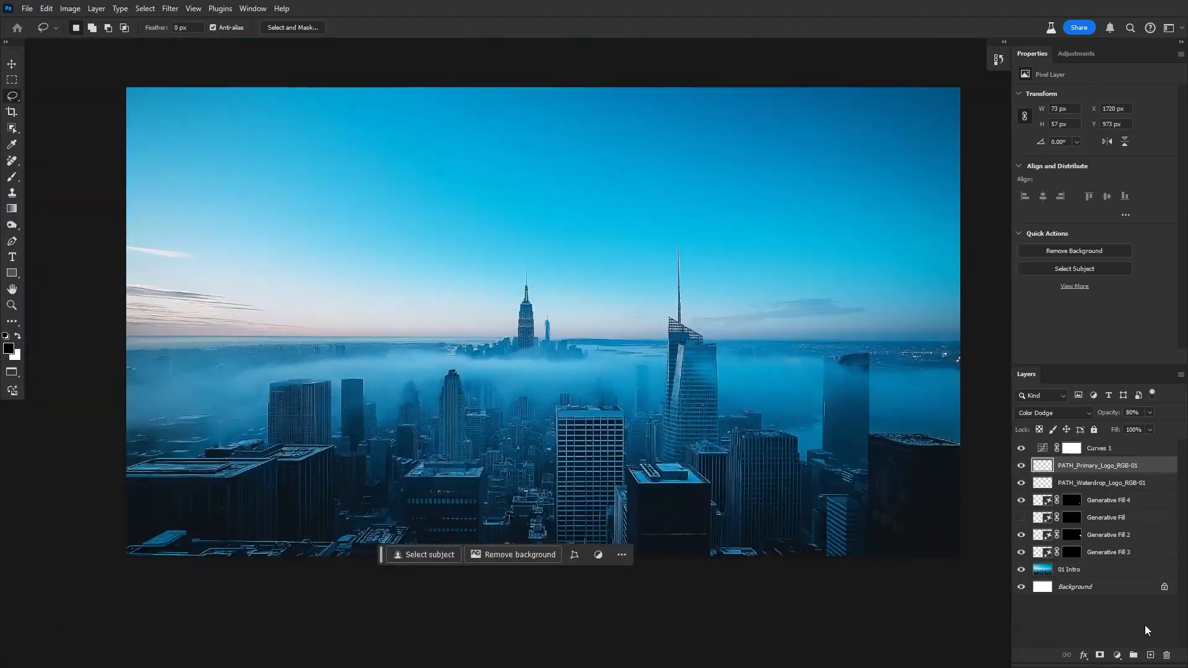
# - Add a Selective Color adjustment layer directly above 01 Intro and adjust its color settings
pyautogui.click(1103, 107)
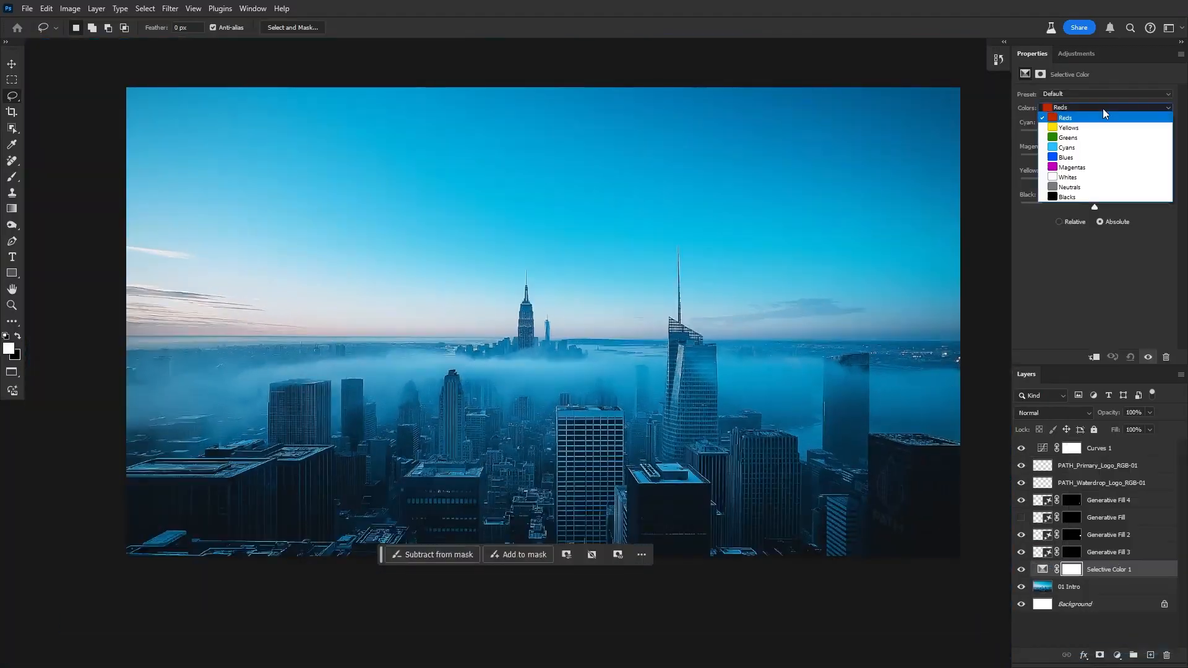
pyautogui.moveTo(1094, 138); pyautogui.dragTo(1095, 138)
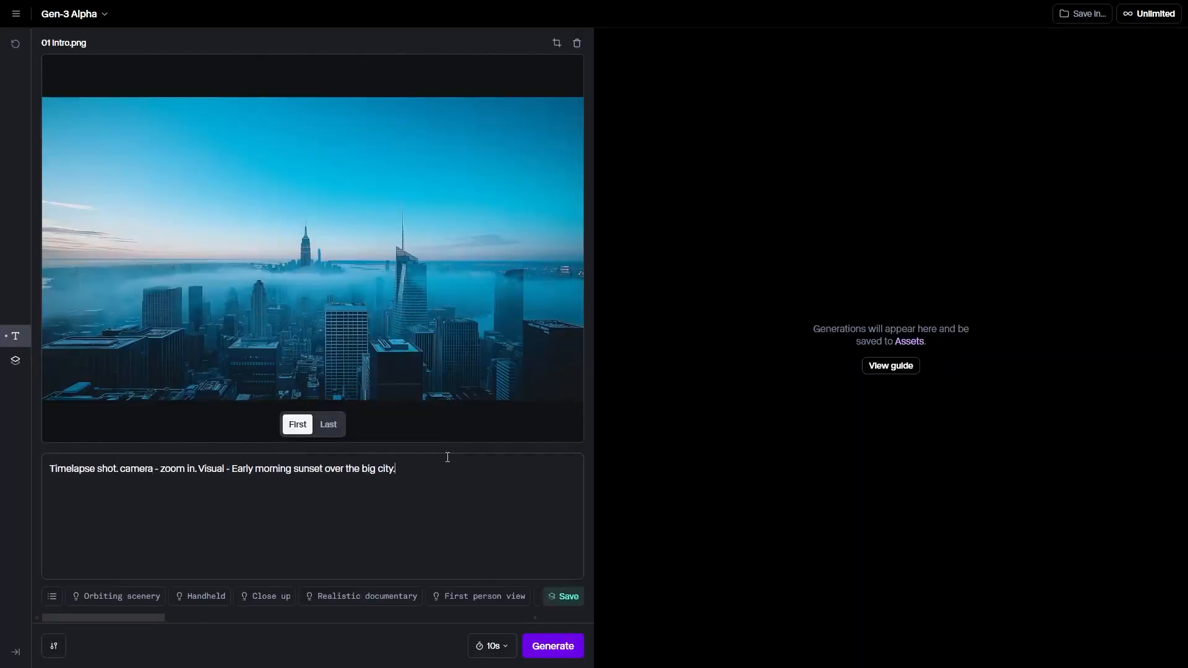
# - Switch to Runway Gen-3 Alpha, generate a 10-second zoom-in city timelapse from 01 Intro.png, and view the clip in full screen
pyautogui.click(552, 646)
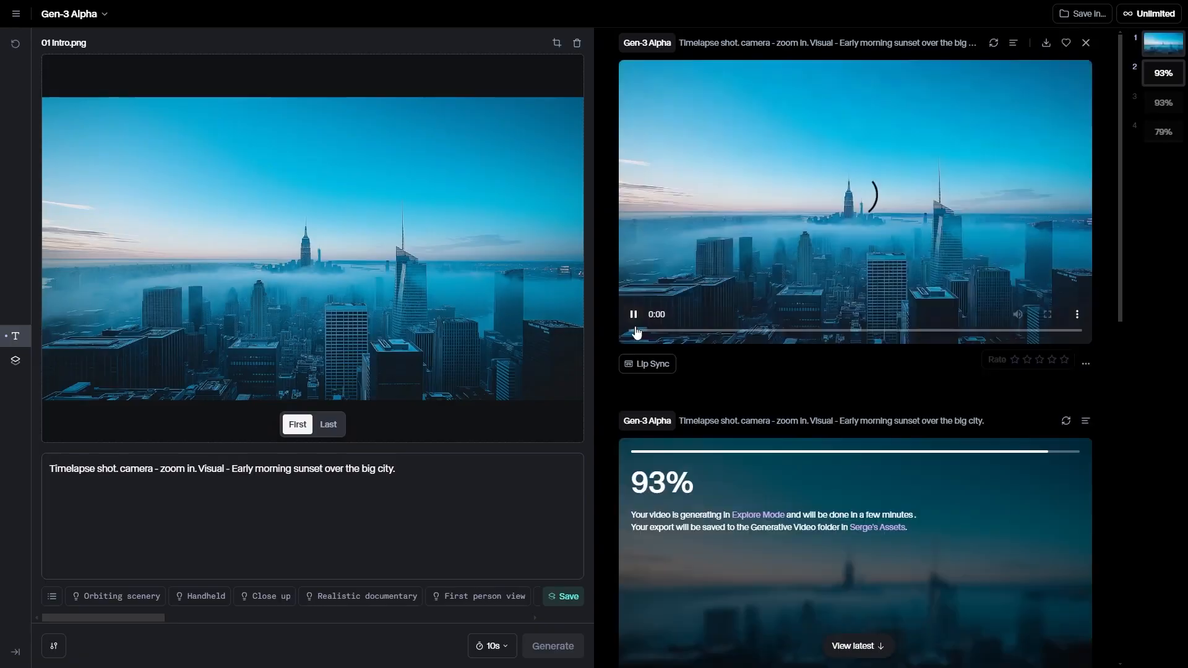
pyautogui.click(1047, 314)
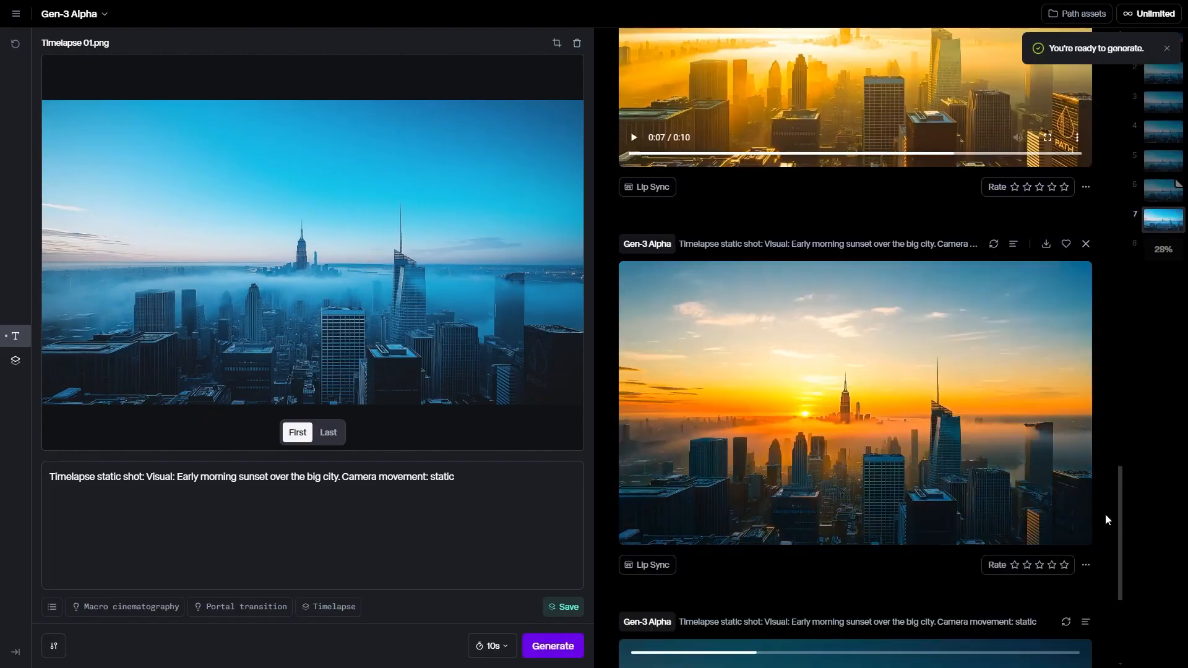
# - Generate more 10-second static-camera city timelapses from Timelapse 01.png and preview the finished sunrise clips in full screen
pyautogui.click(1047, 516)
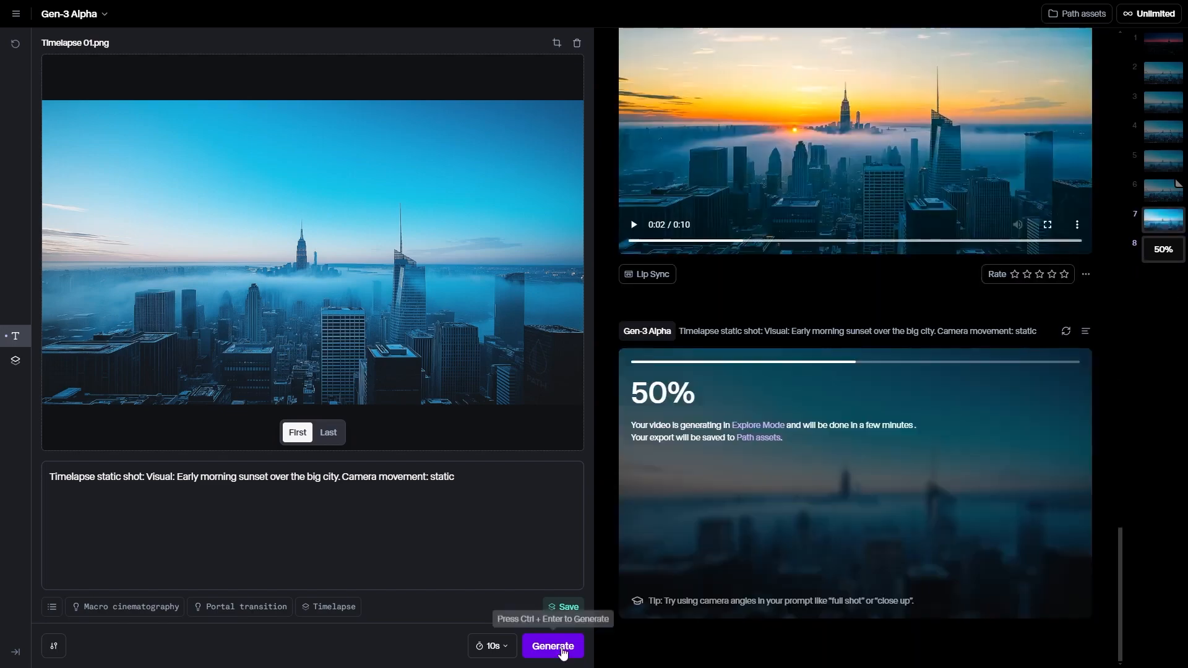
pyautogui.click(552, 646)
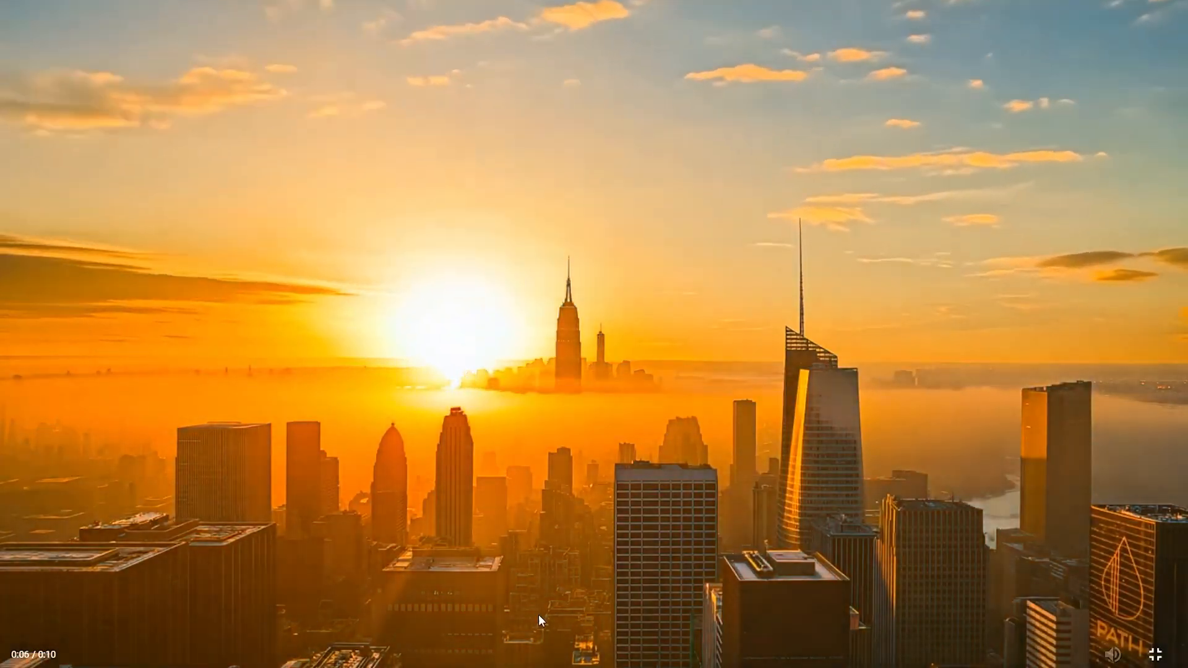
pyautogui.click(1157, 656)
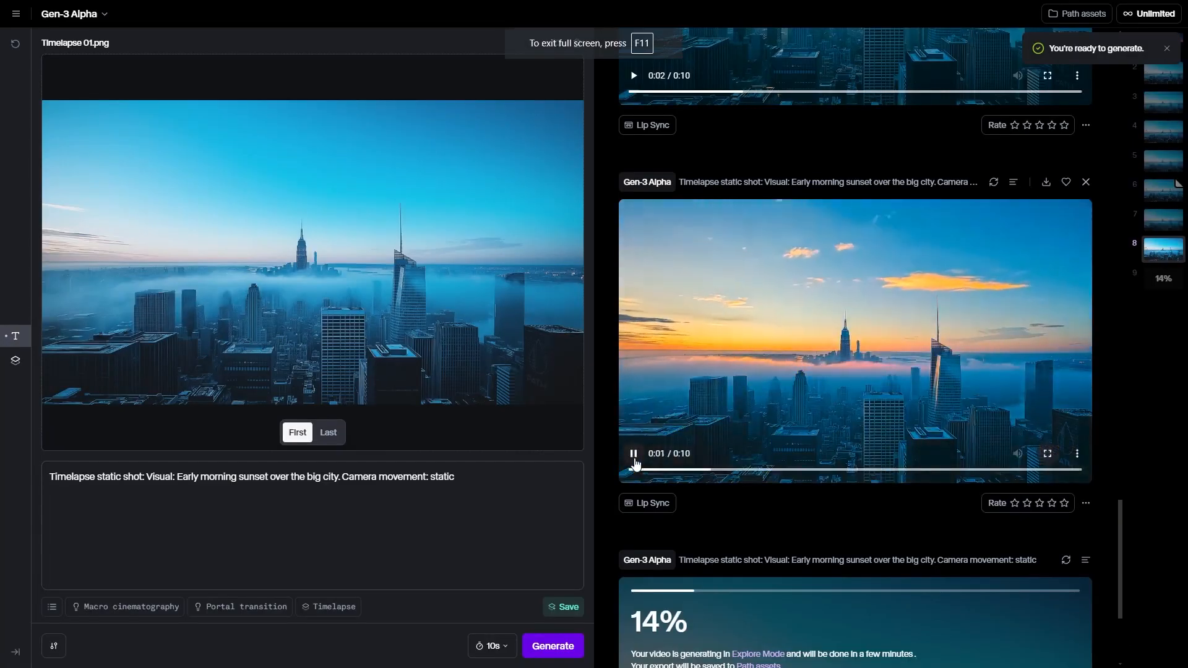
pyautogui.click(993, 182)
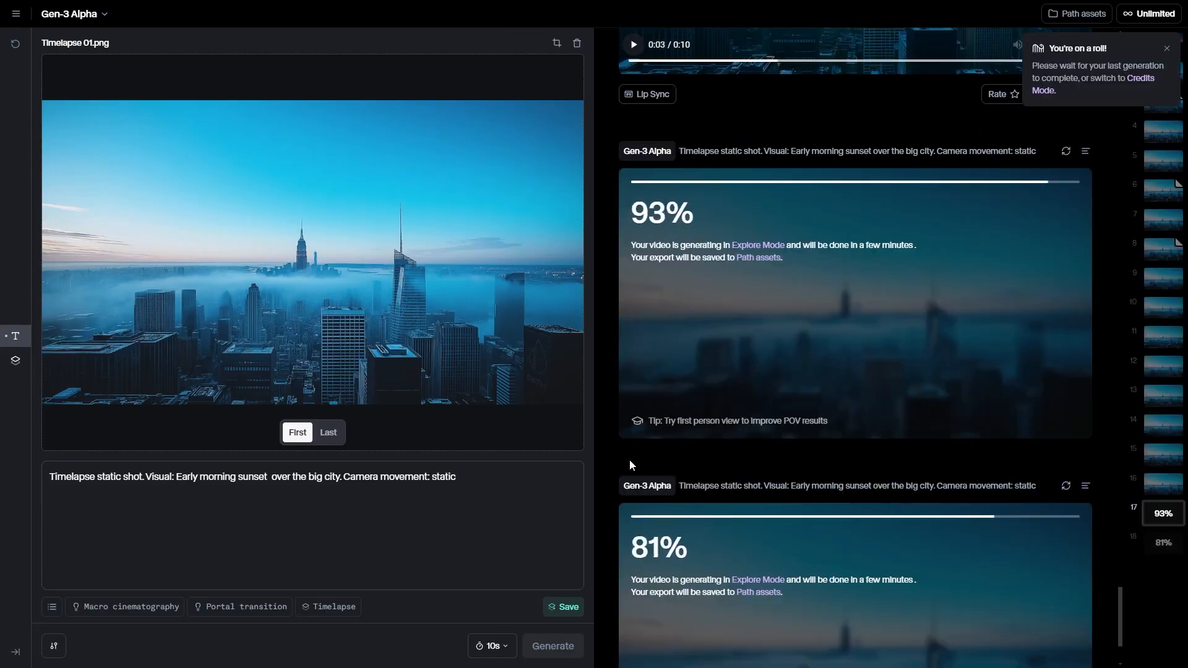
pyautogui.scroll(-4, 729, 499)
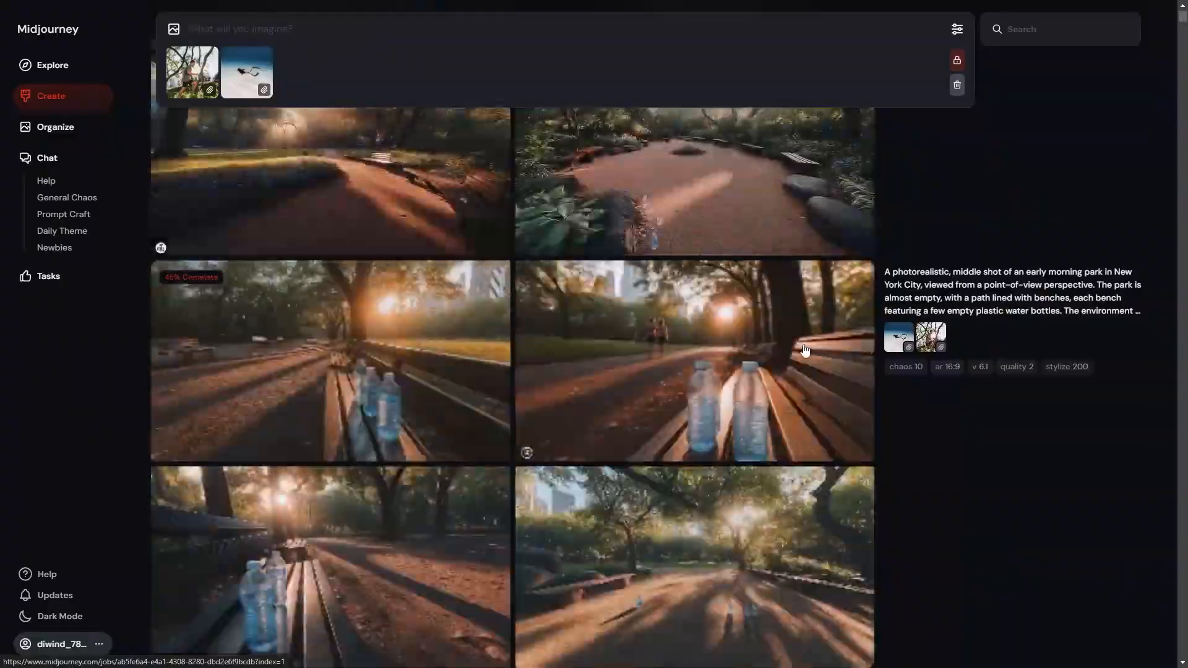
# - Switch to Midjourney and look through the early morning park images, enlarging the bench-and-path results
pyautogui.scroll(-3, 470, 347)
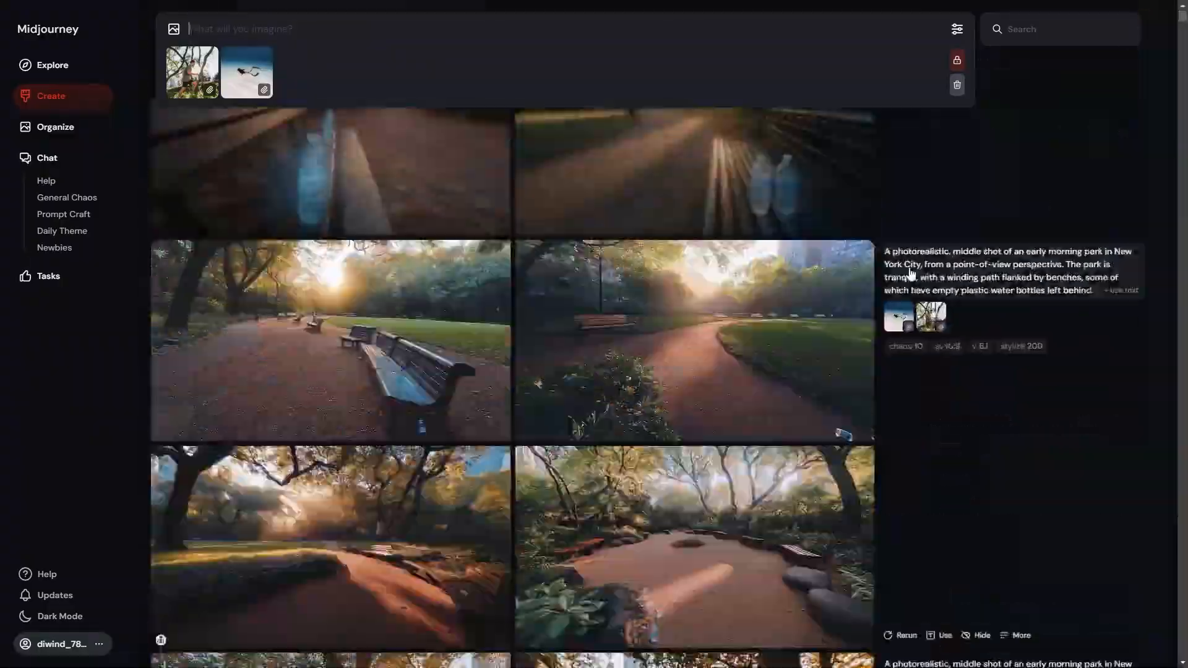
pyautogui.click(290, 334)
pyautogui.press('Right')
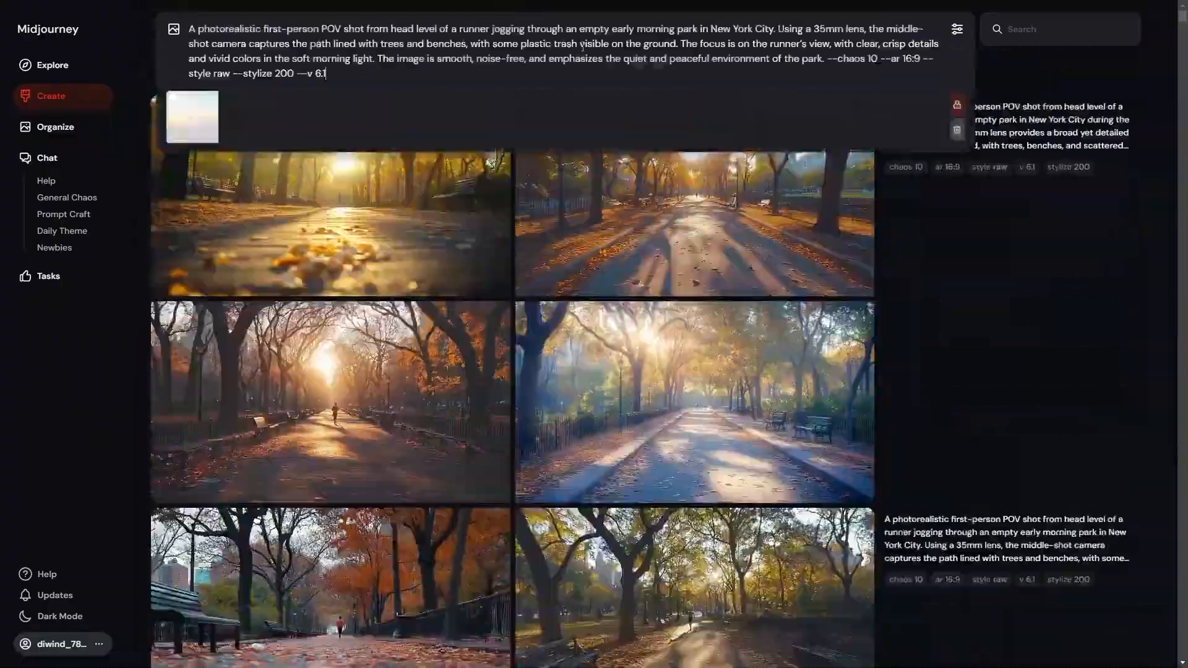
# - Generate the first-person park runner prompt with a reference image, and add wording after "New York City" in the revised prompt
pyautogui.press('Return')
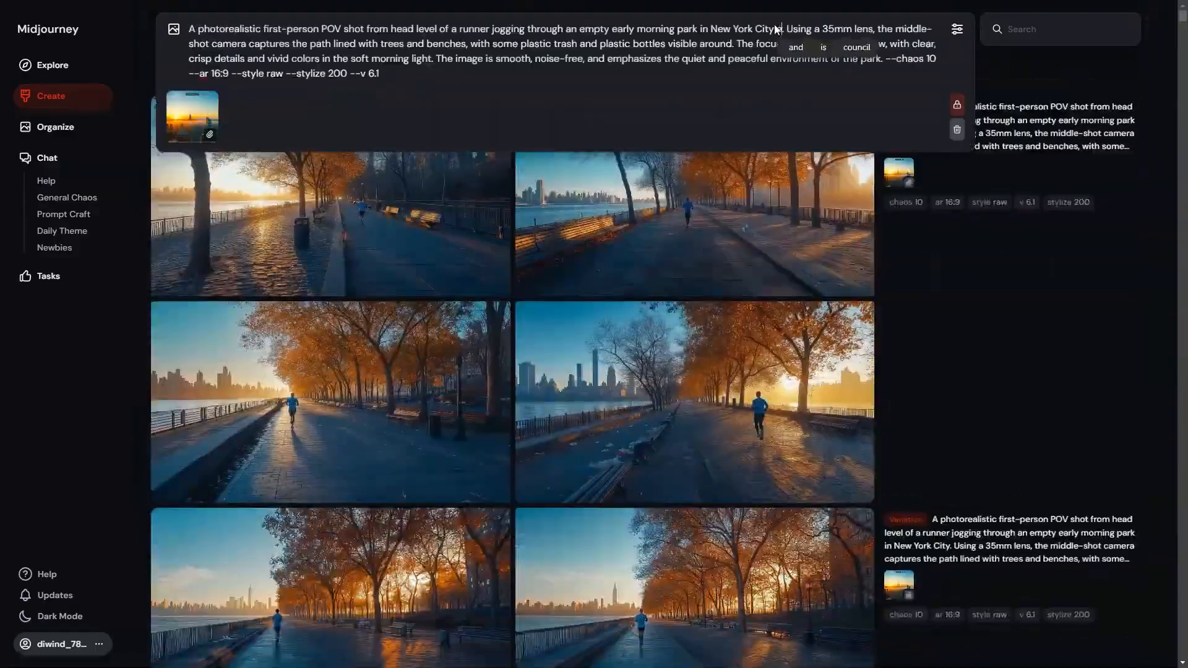
pyautogui.click(775, 24)
pyautogui.write('at so')
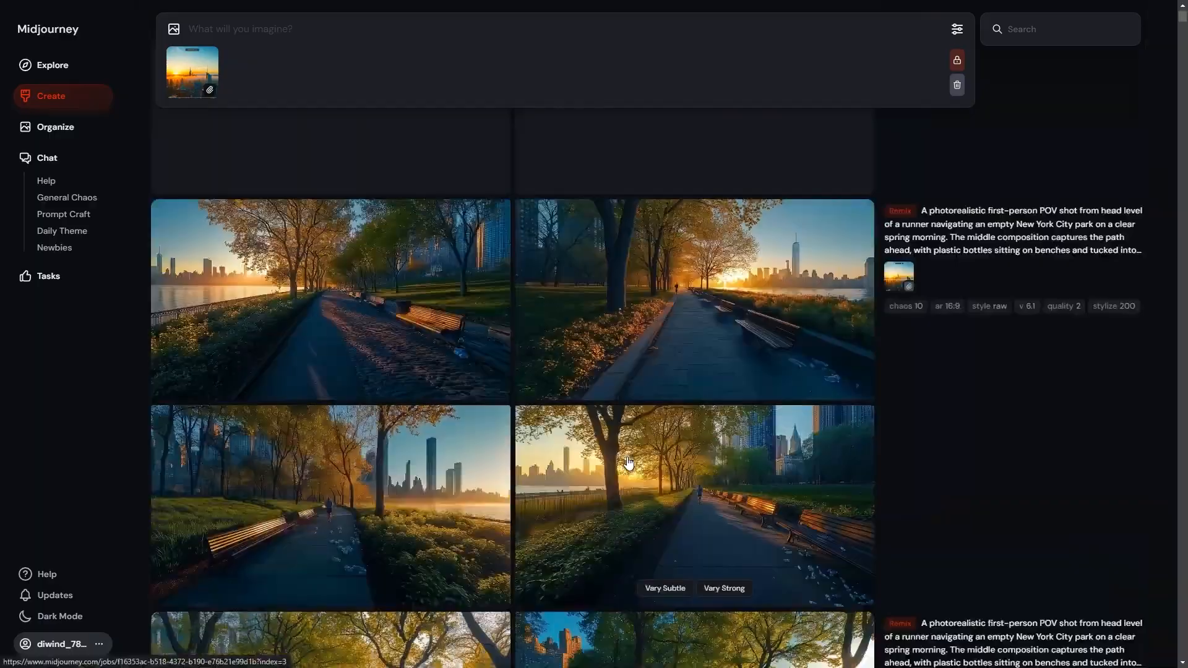
# - Examine the spring park runner images one after another, comparing the path, benches, skyline and plastic bottles
pyautogui.scroll(-3, 668, 433)
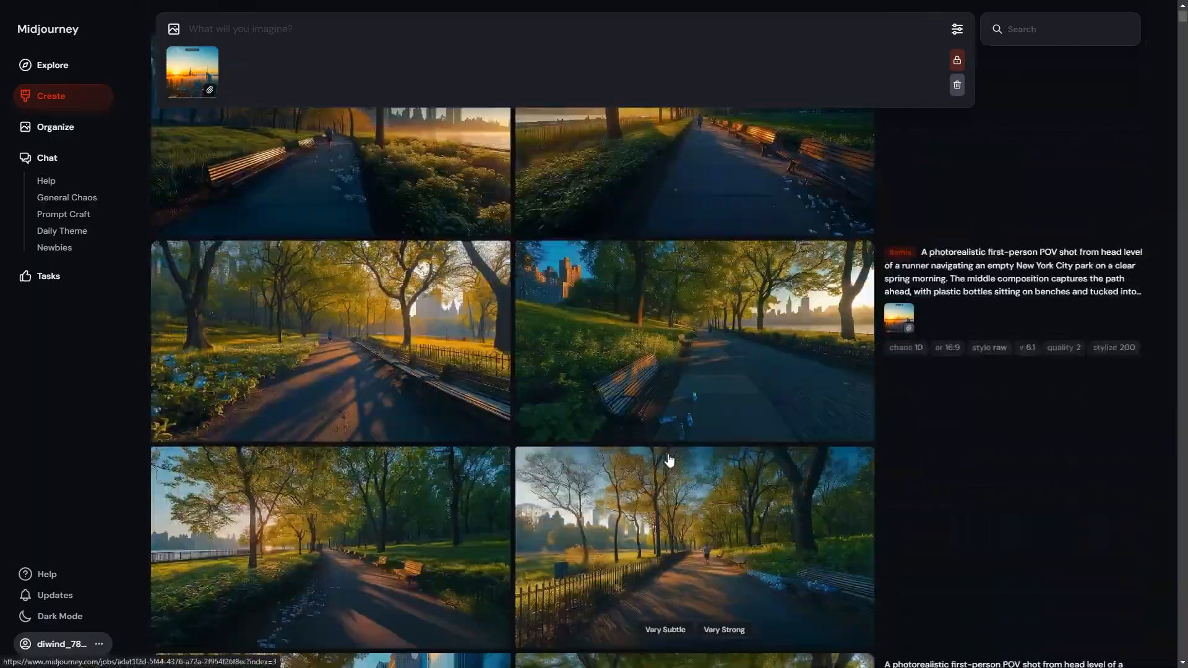
pyautogui.click(668, 477)
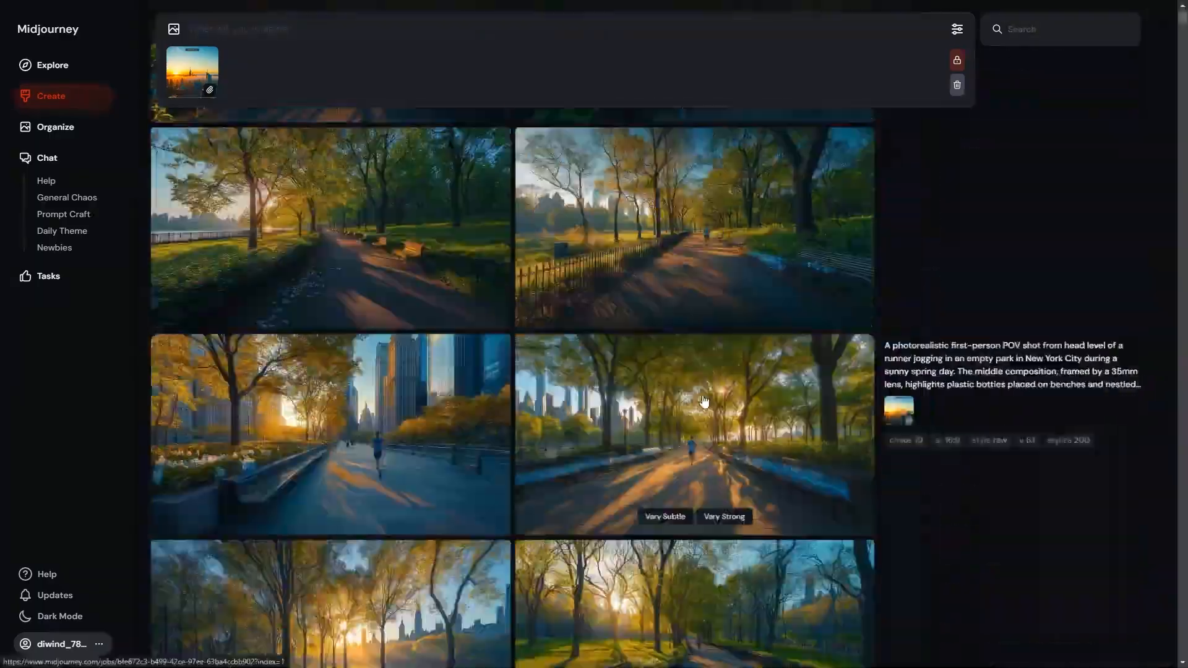
pyautogui.click(840, 391)
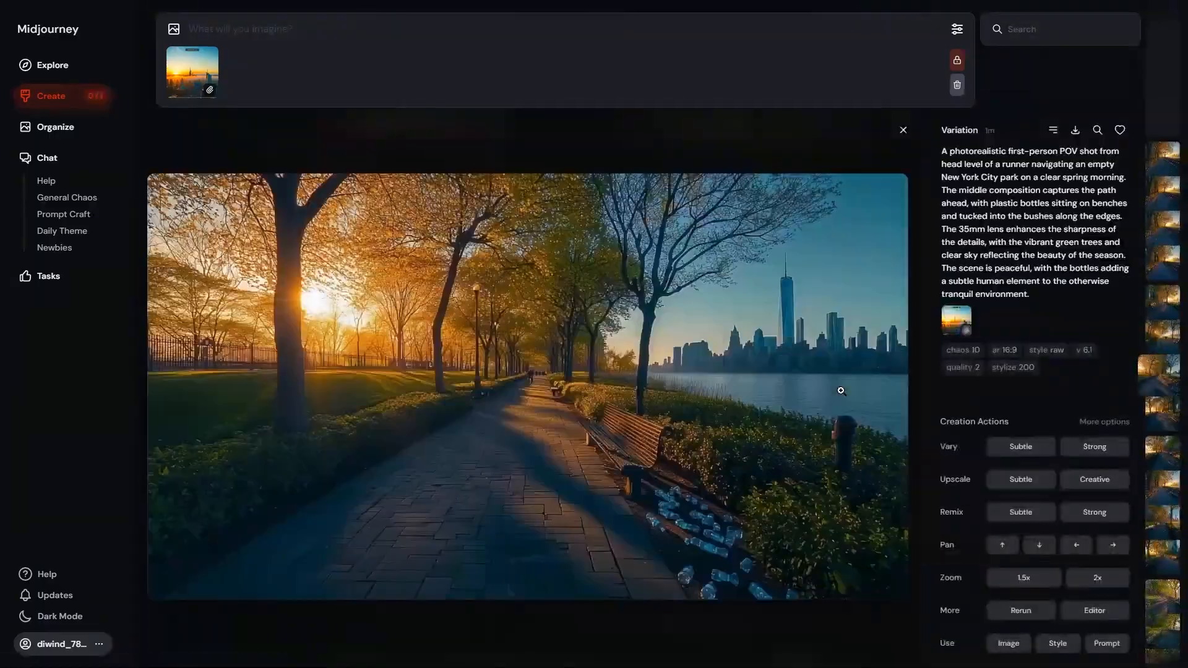
pyautogui.press('Left')
pyautogui.press('Left')
pyautogui.press('Left')
pyautogui.press('Left')
pyautogui.press('Left')
pyautogui.press('Left')
pyautogui.press('Left')
pyautogui.press('Left')
pyautogui.press('Left')
pyautogui.press('Left')
pyautogui.press('Left')
pyautogui.press('Left')
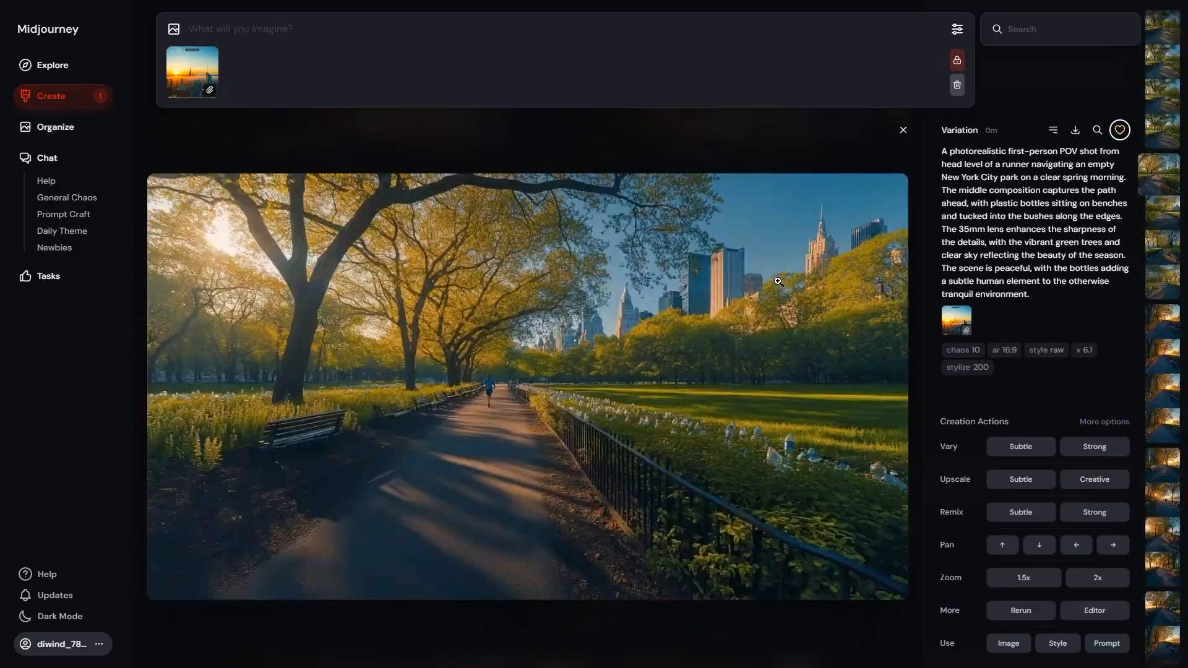
pyautogui.press('Left')
pyautogui.press('Left')
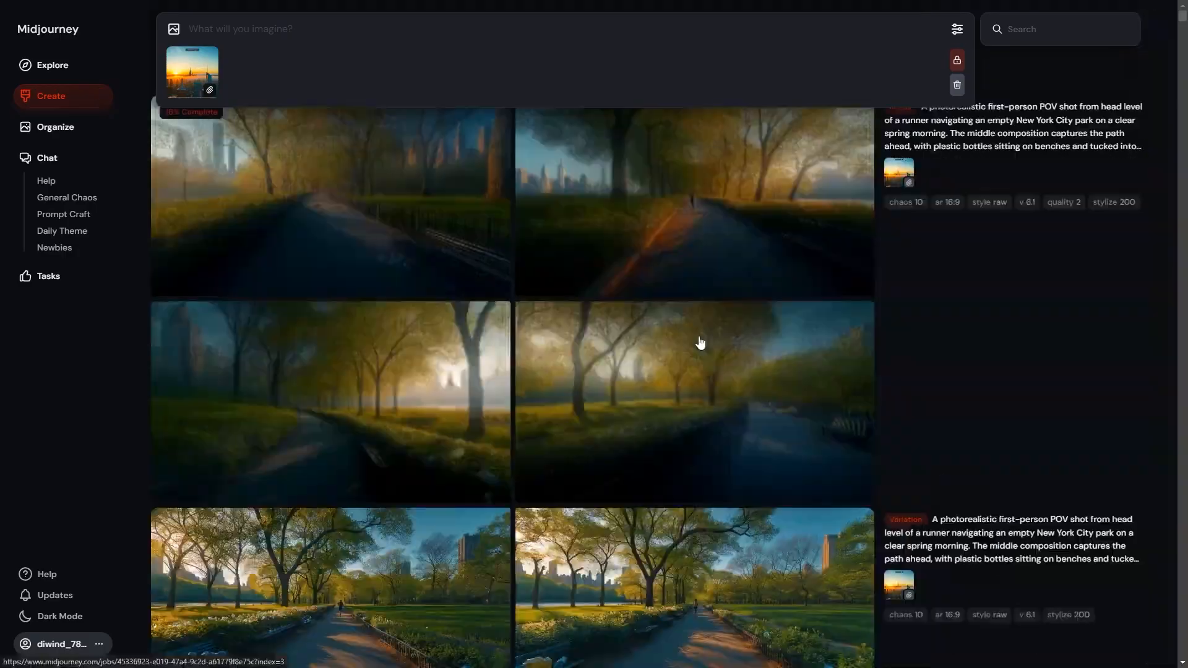
# - Enlarge the newest remixed and varied runner-path images to inspect their details
pyautogui.click(734, 259)
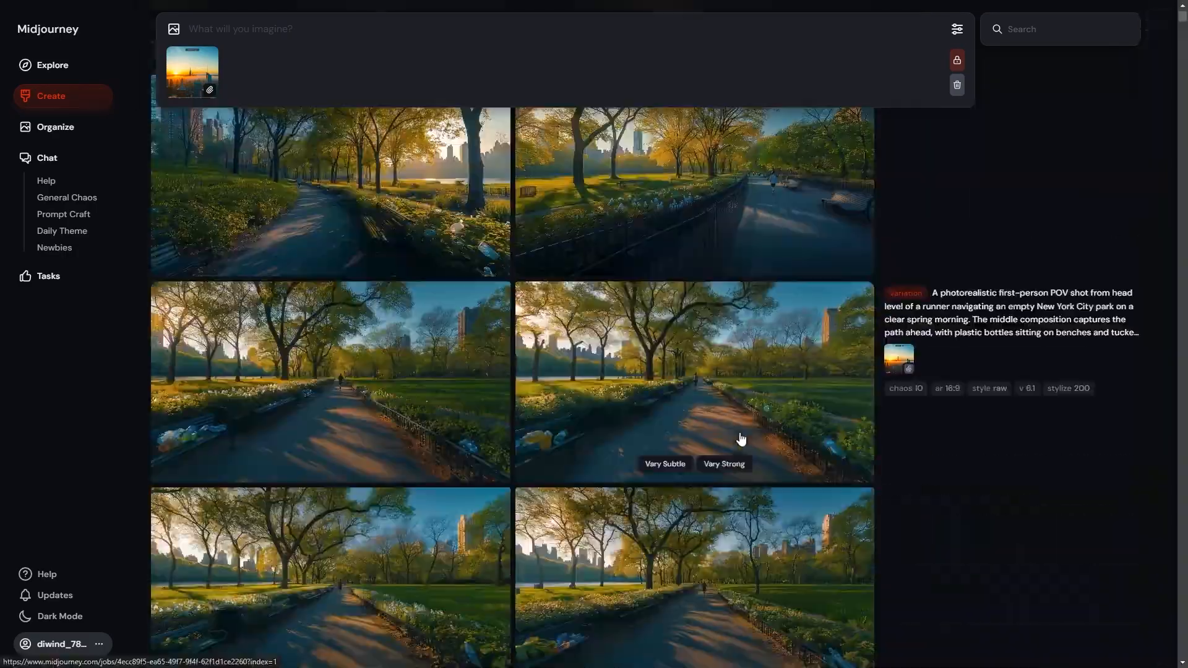
pyautogui.click(768, 456)
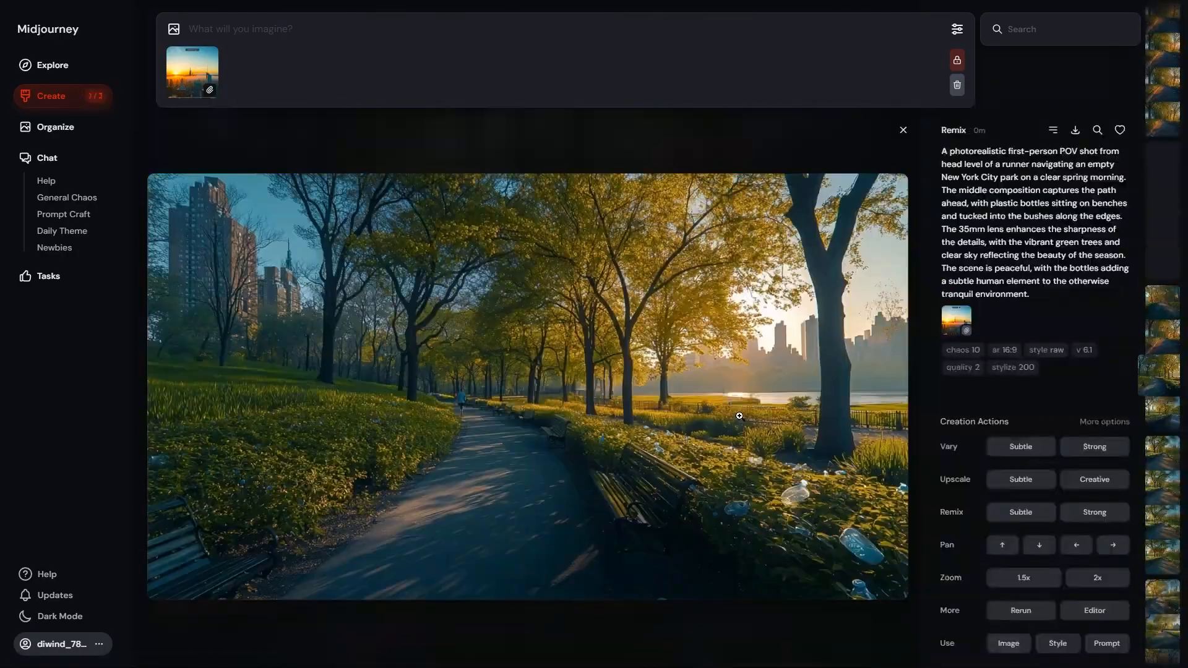
# - Compare the newest remixed and varied park-path images against the variation with the distant runner and bottle-lined path
pyautogui.press('Left')
pyautogui.press('Left')
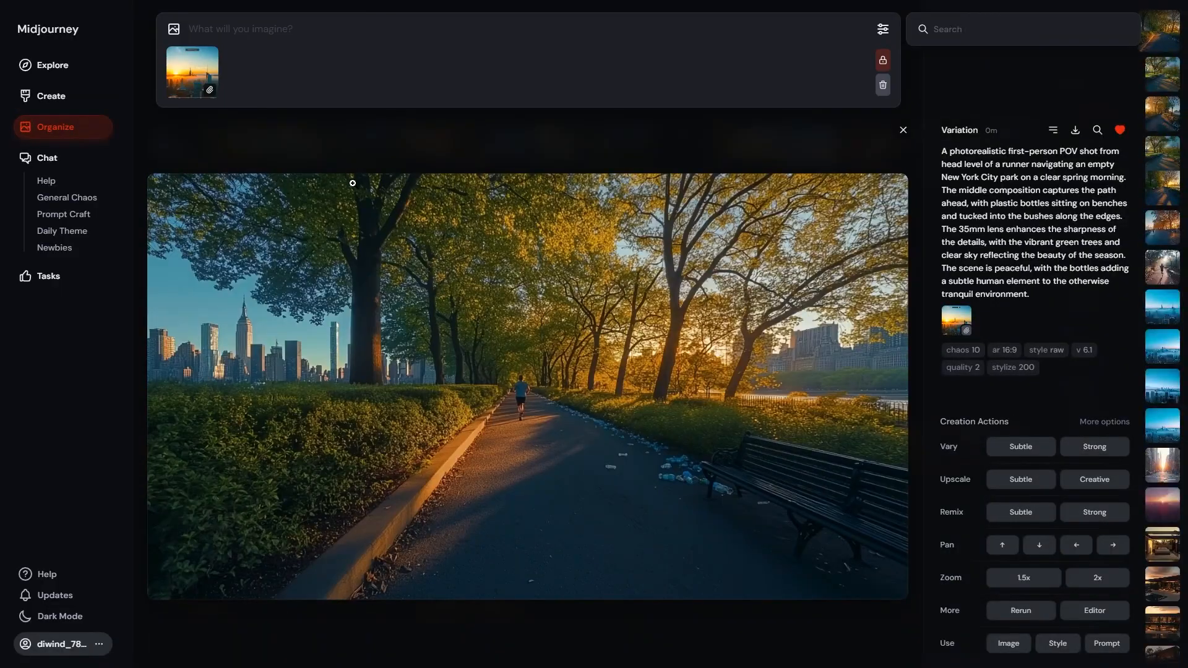
pyautogui.press('Right')
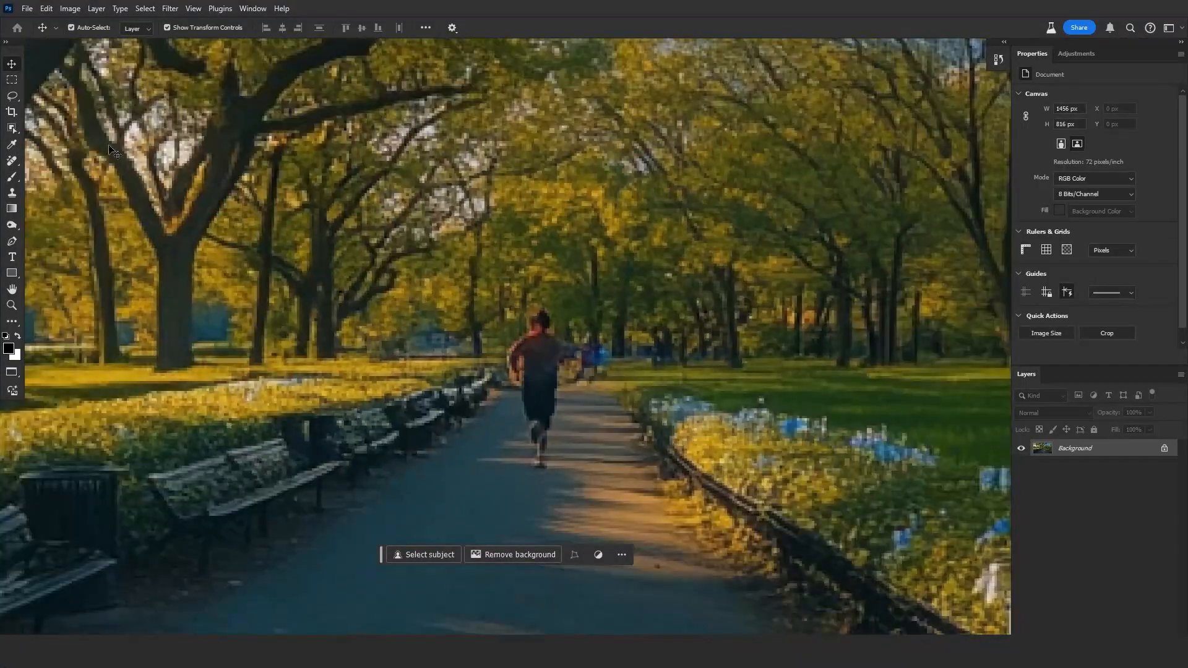
# - Switch to Photoshop, remove the runner from the park path with Generative Fill, and fill the lawn beside the fenced flowerbed with "grass"
pyautogui.moveTo(536, 306); pyautogui.dragTo(510, 321)
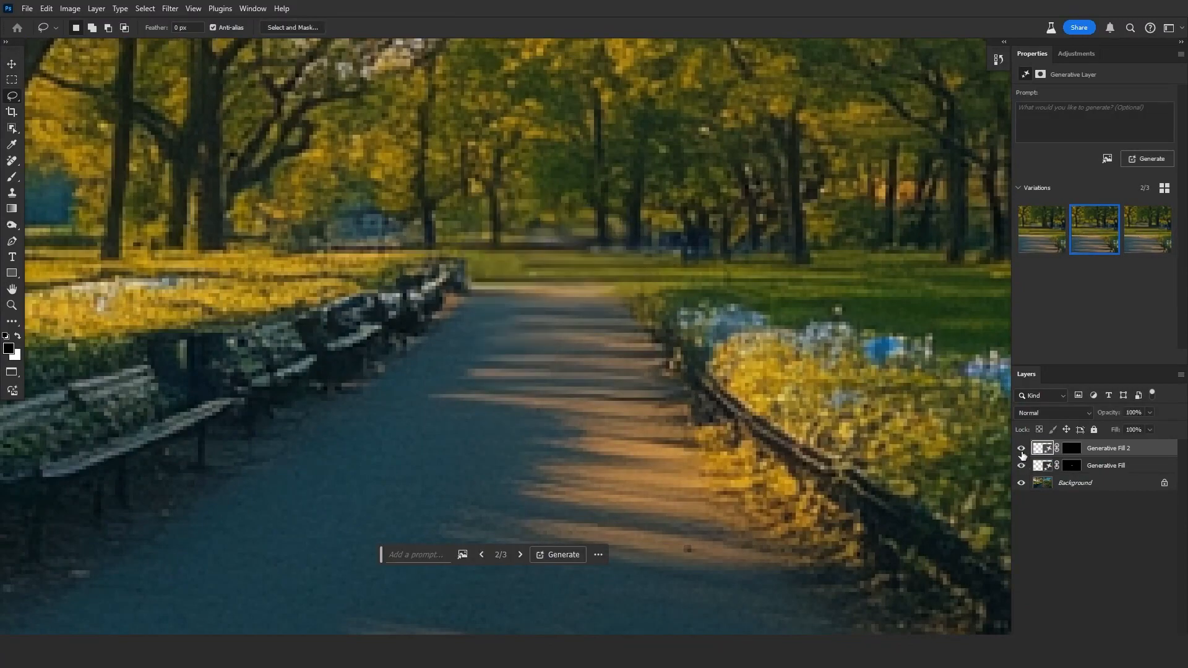
pyautogui.rightClick(1074, 482)
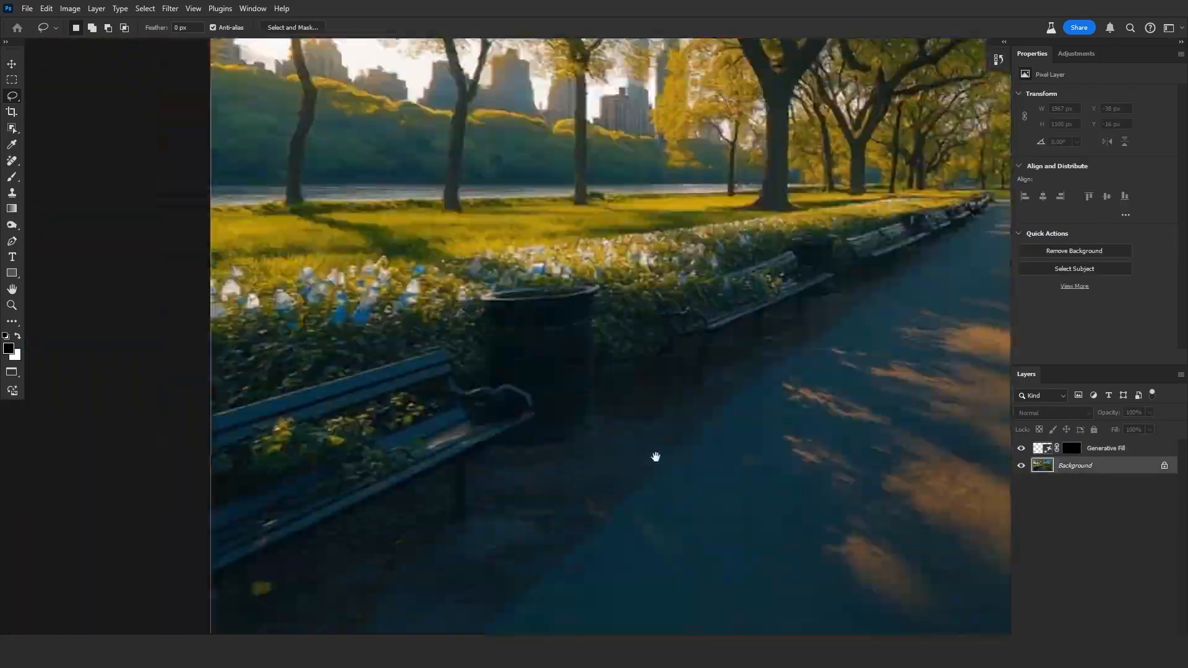
pyautogui.moveTo(418, 365); pyautogui.dragTo(628, 423)
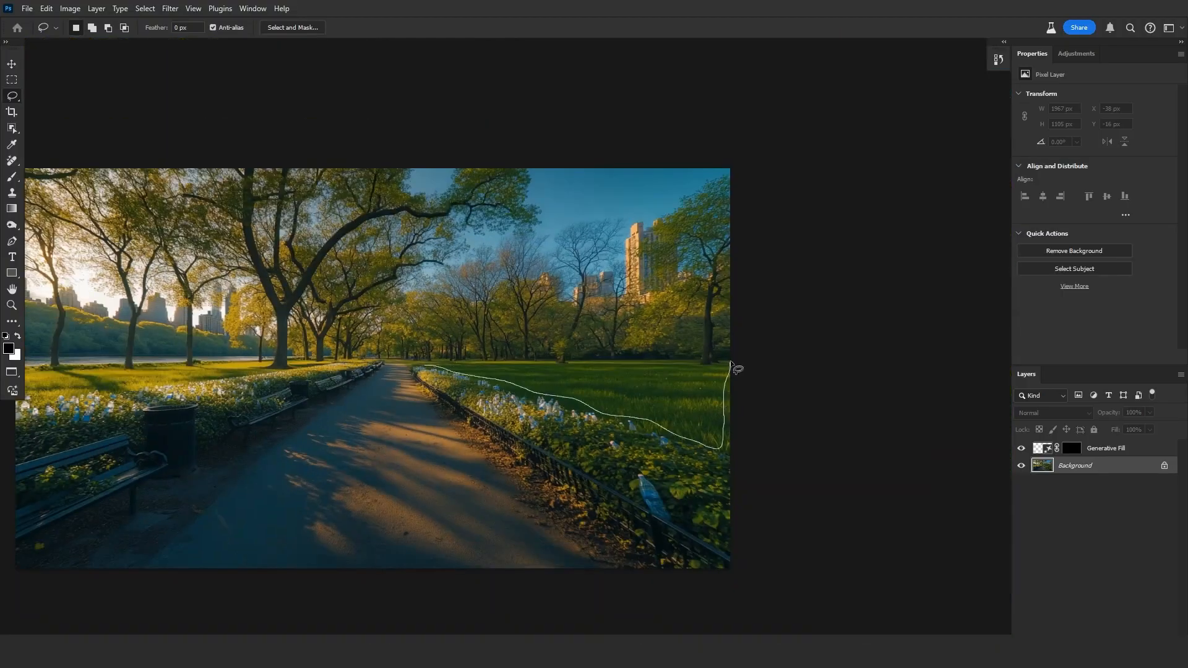
pyautogui.click(681, 554)
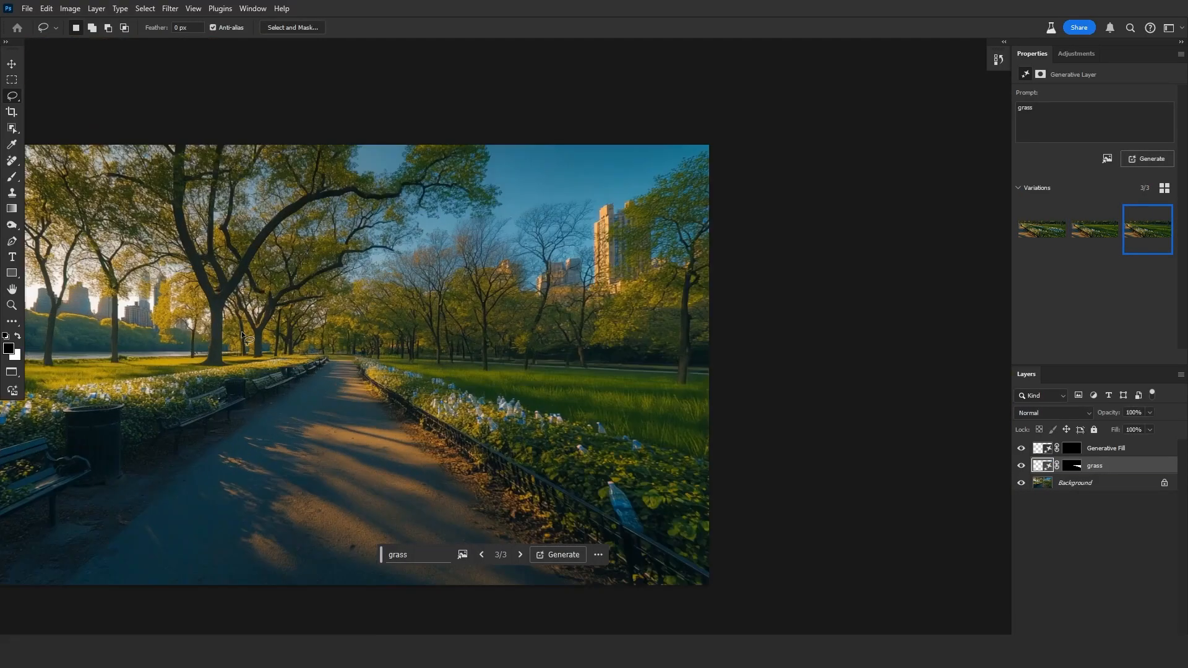
# - Flatten the park image and add a Selective Color adjustment, setting Cyan to -17% for Yellows in Absolute mode and adjusting Magenta
pyautogui.click(1081, 483)
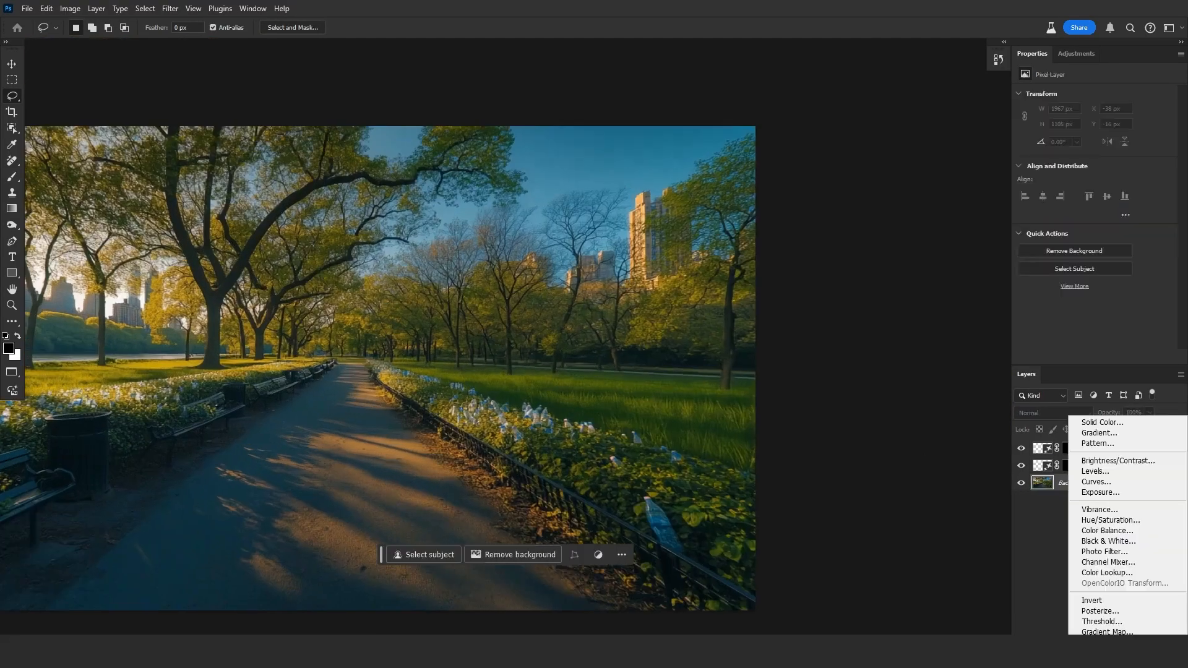
pyautogui.rightClick(1081, 486)
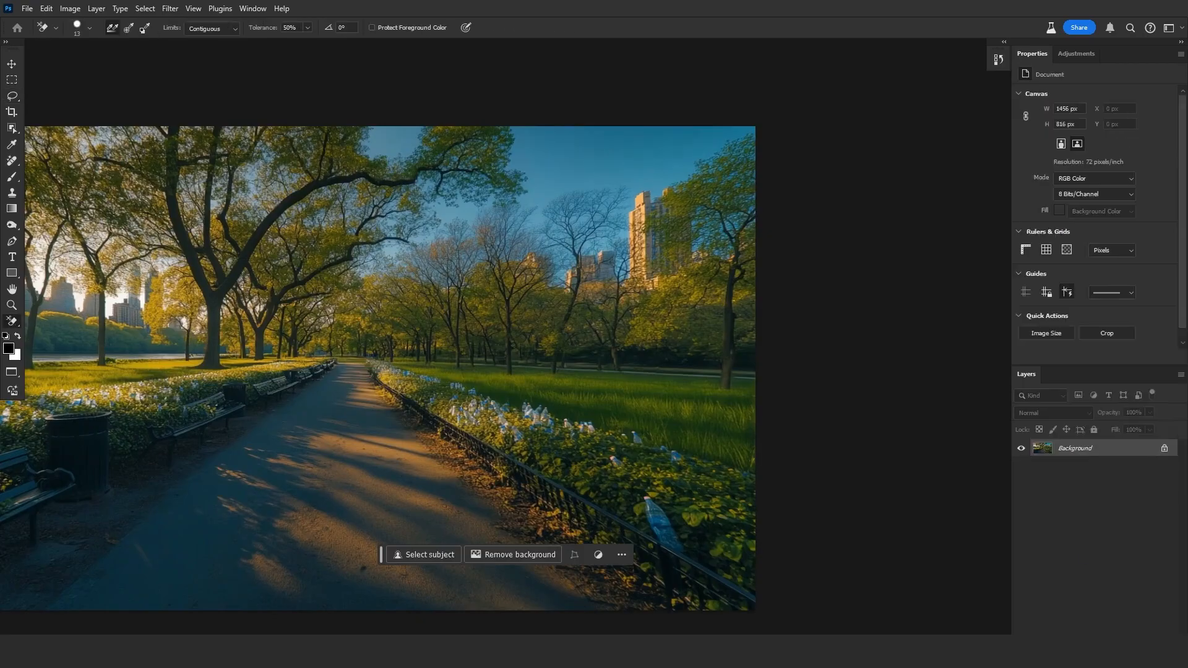
pyautogui.click(1096, 108)
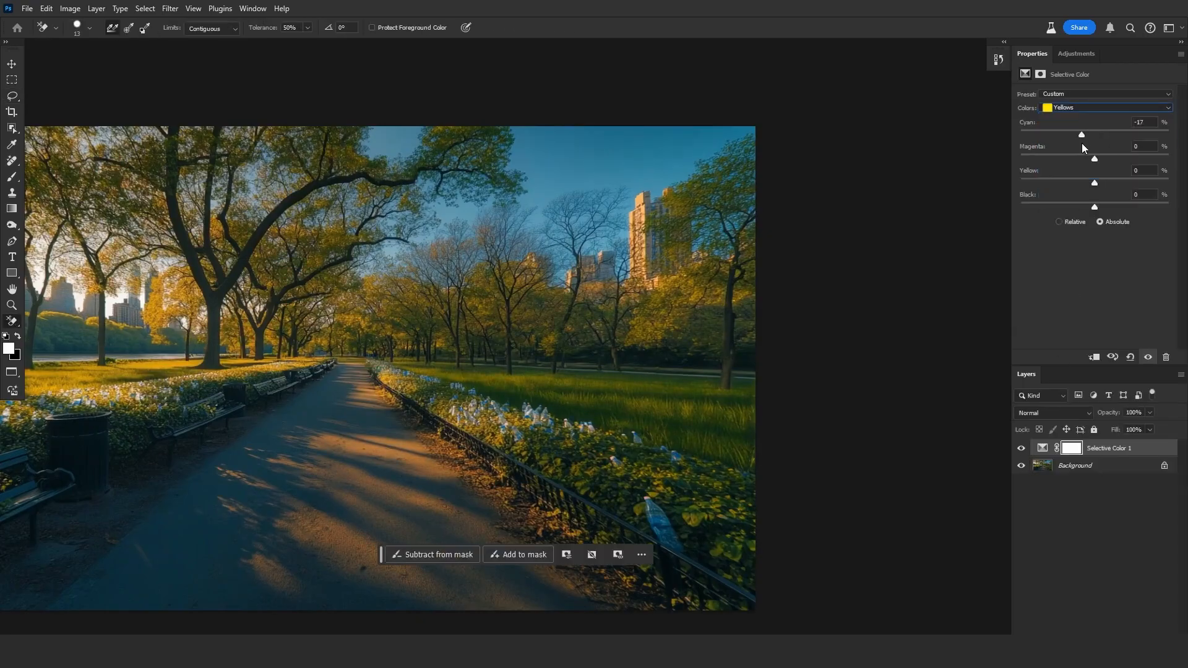
pyautogui.moveTo(1095, 162)
pyautogui.mouseDown()
pyautogui.moveTo(1114, 161)
pyautogui.moveTo(1100, 168)
pyautogui.mouseUp()
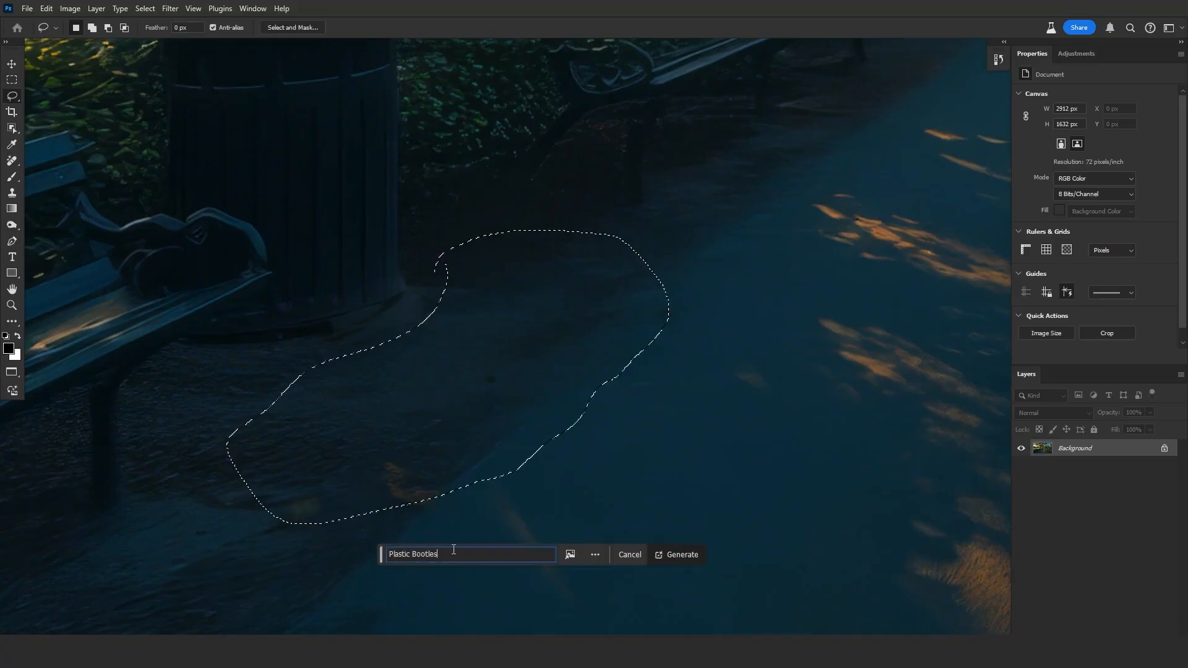
# - Replace the fill prompt with "Empty Plasctic Bottles from water, garbage" and generate it in the selected ground area beside the trash bin
pyautogui.press('BackSpace')
pyautogui.press('BackSpace')
pyautogui.press('BackSpace')
pyautogui.press('BackSpace')
pyautogui.press('BackSpace')
pyautogui.press('BackSpace')
pyautogui.press('BackSpace')
pyautogui.press('BackSpace')
pyautogui.press('BackSpace')
pyautogui.press('BackSpace')
pyautogui.press('BackSpace')
pyautogui.press('BackSpace')
pyautogui.press('BackSpace')
pyautogui.press('BackSpace')
pyautogui.press('BackSpace')
pyautogui.write('Empty Plasctic Bottles from water, garbage')
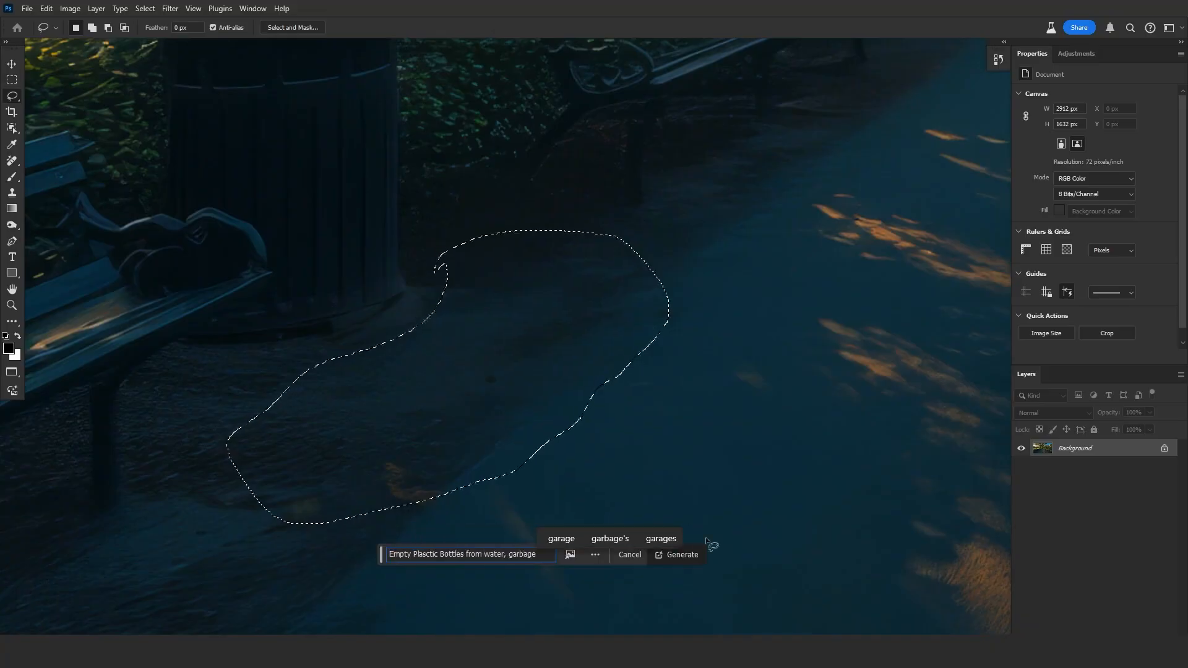
pyautogui.click(681, 555)
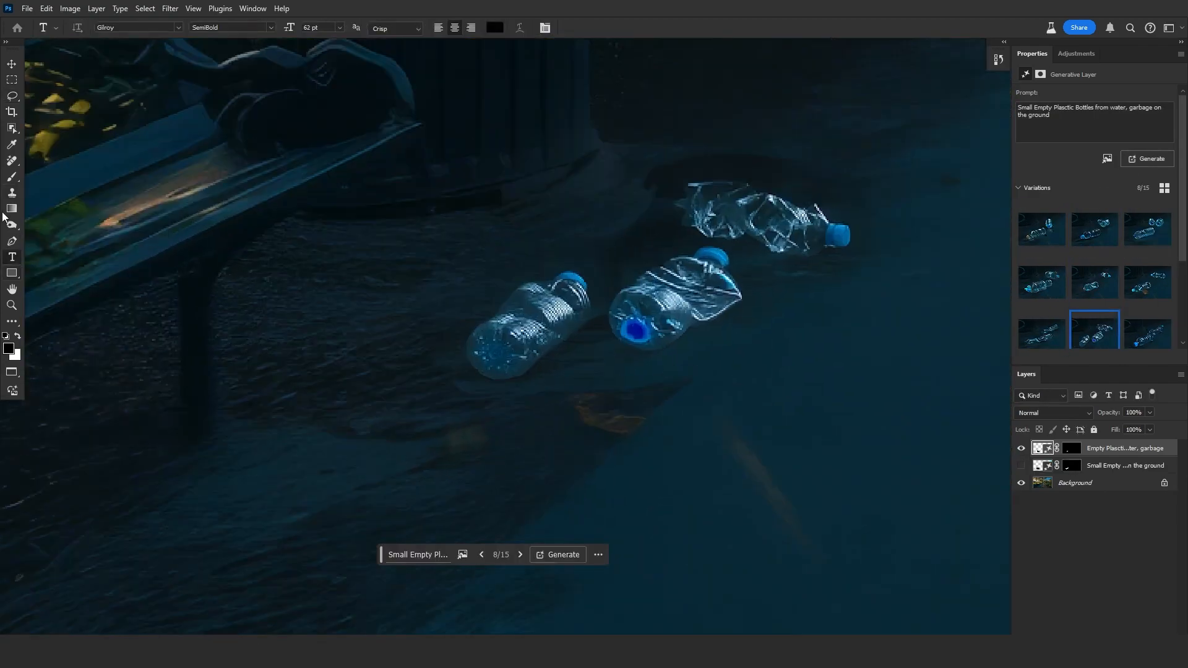
# - Choose a retouching tool and make the Background layer of the bottle scene active
pyautogui.moveTo(12, 160); pyautogui.dragTo(61, 163)
pyautogui.click(12, 321)
pyautogui.click(67, 431)
pyautogui.click(1042, 480)
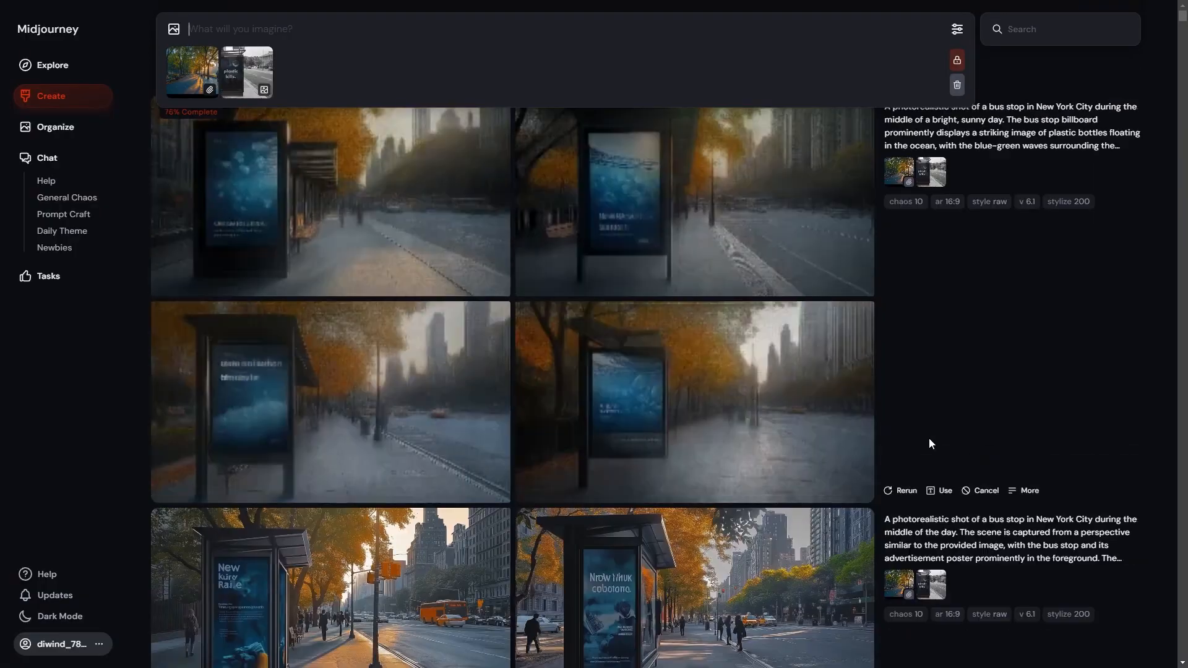
# - Switch to Midjourney and enlarge the New York bus stop results to inspect the billboard, street and lettering
pyautogui.click(761, 307)
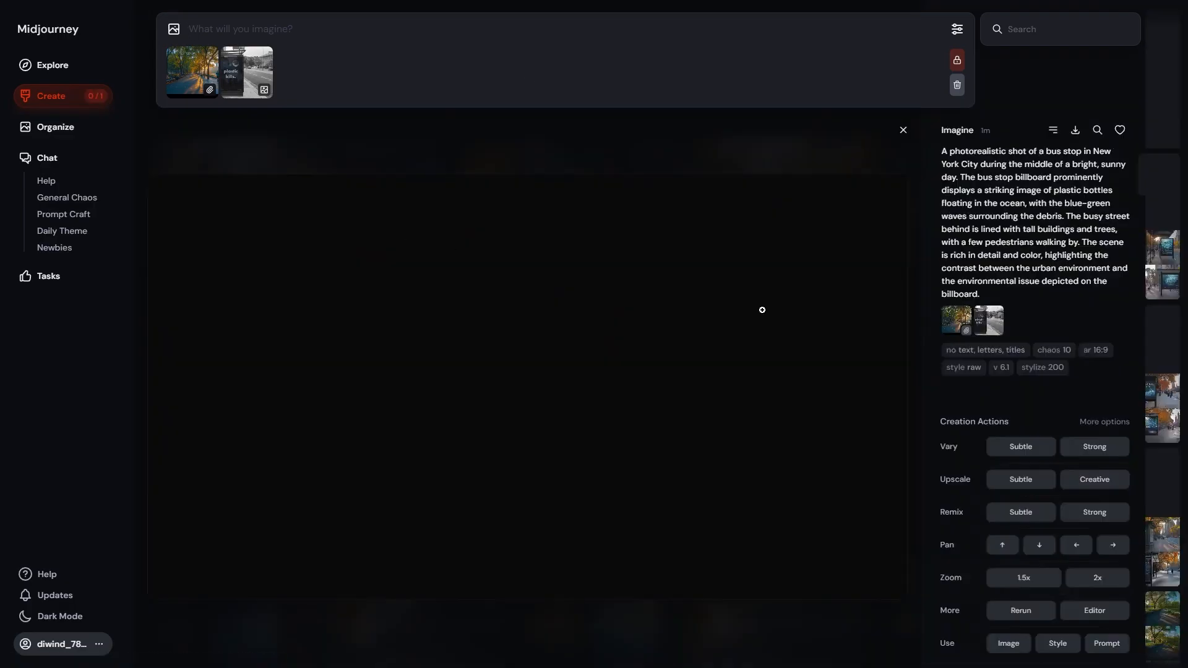
pyautogui.click(904, 129)
pyautogui.scroll(-1, 680, 476)
pyautogui.click(660, 463)
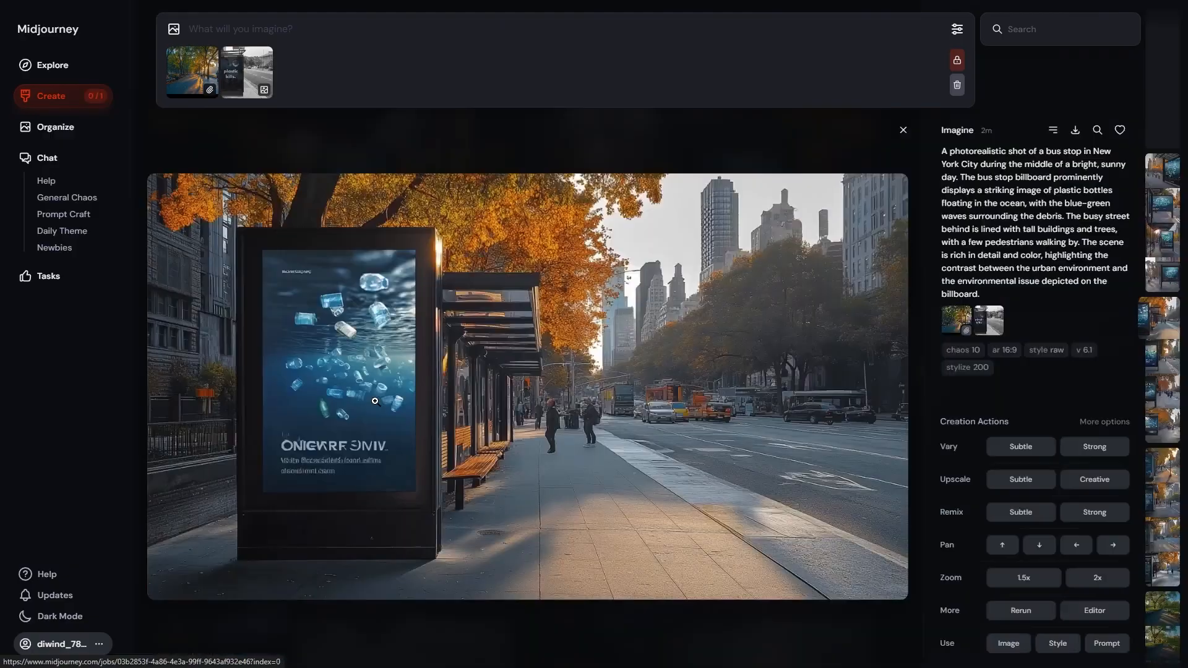
pyautogui.click(904, 130)
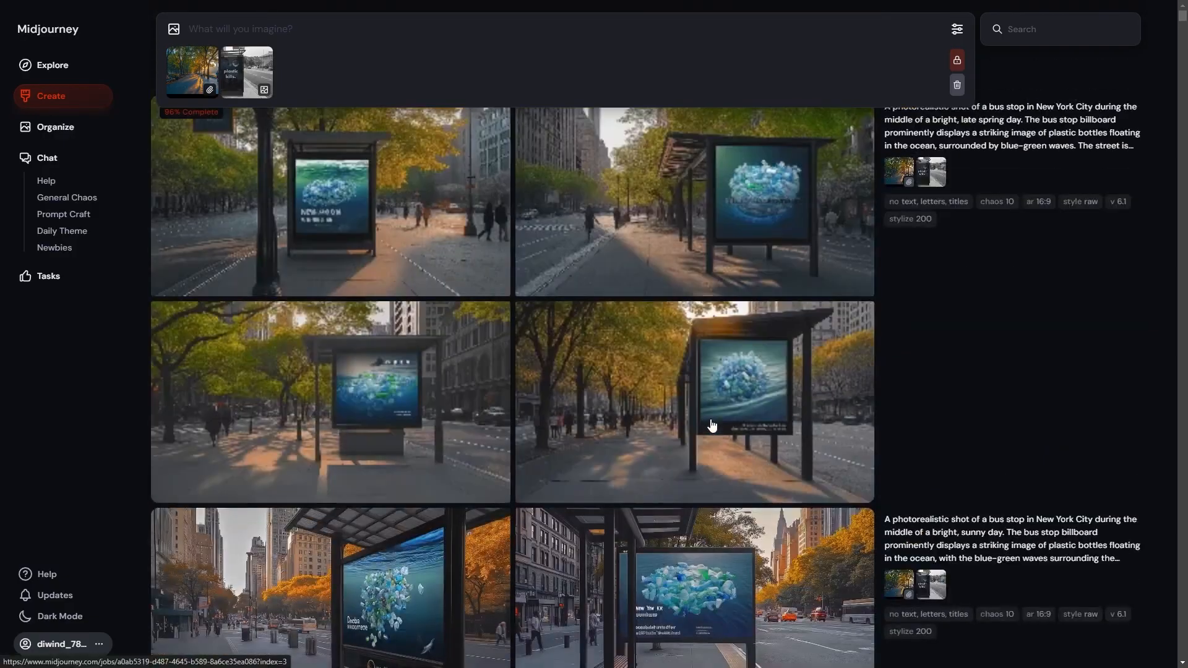
# - Replace the reference images with the sunrise skyline, hand-held bottle and park tree pictures, and generate the late spring bus stop billboard prompt
pyautogui.click(265, 56)
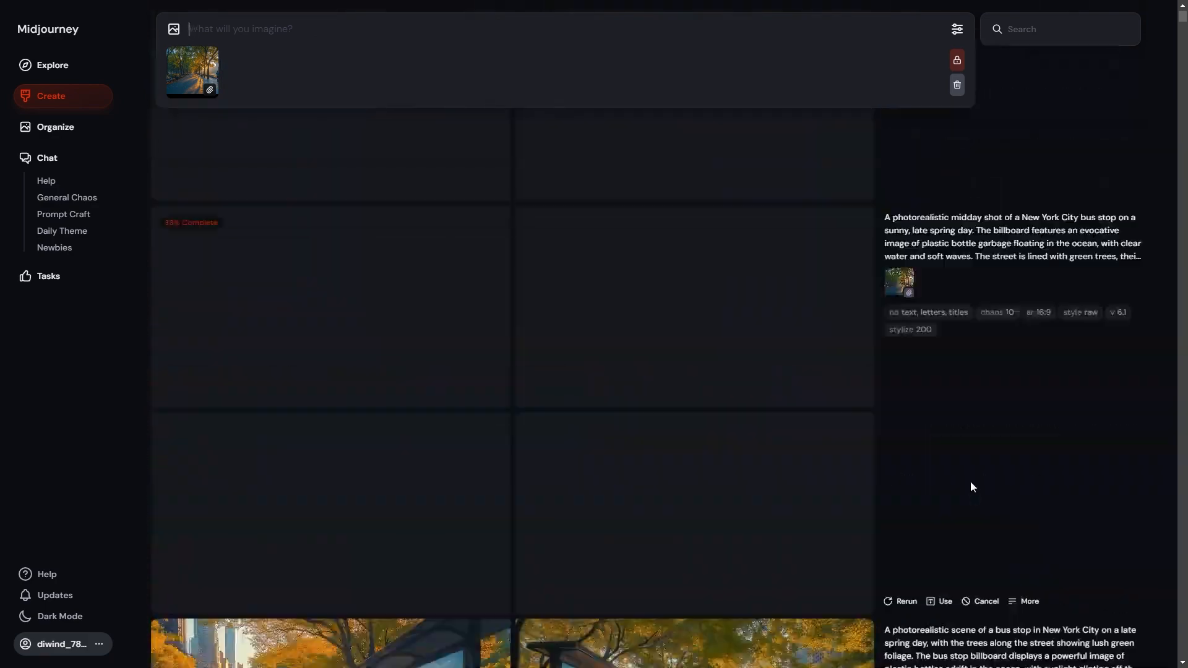
pyautogui.click(213, 52)
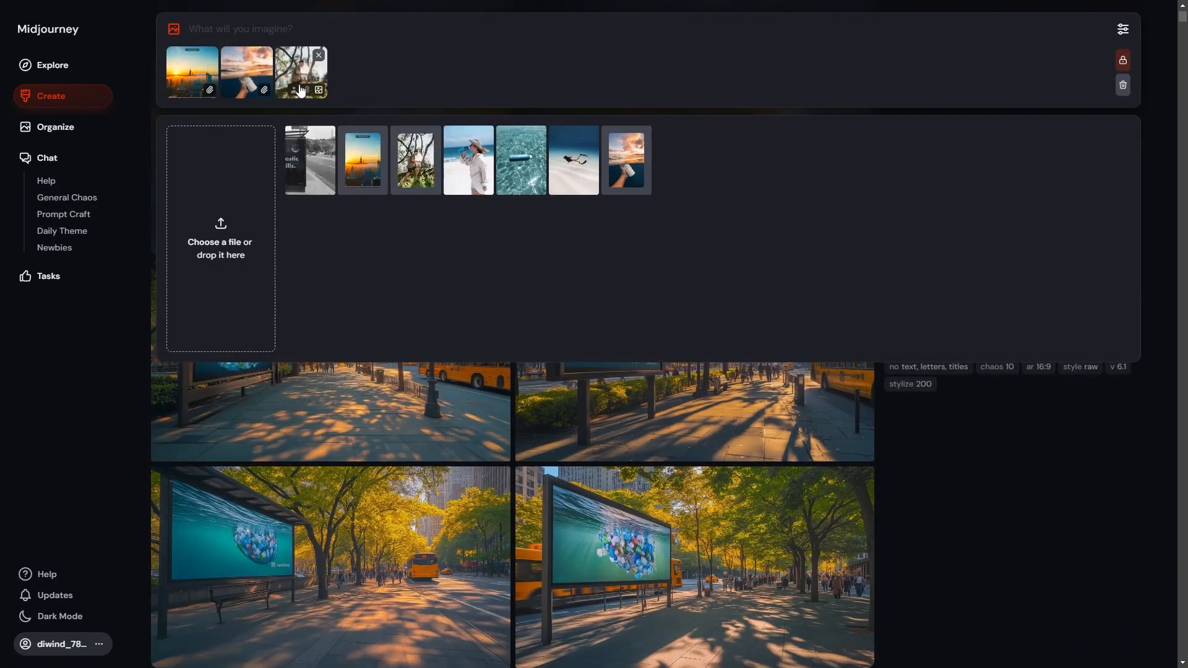
pyautogui.write("A photorealistic view of a New York City bus stop during the middle of a late spring day. The bus stop billboard prominently shows a detailed image of plastic bottles drifting in the ocean, with the water's surface shimmering in the sunlight. Green trees line the street, their vibrant leaves adding life to the urban scene. The surrounding street is busy with cars and people, while the clear blue sky and warm sunlight create a peaceful yet active atmosphere. The contrast between the ocean pollution on the billboard and the fresh spring environment emphasizes the importance of the message. --no text, letters, titles")
pyautogui.press('Return')
pyautogui.click(981, 506)
# - Examine the late spring bus stop images one after another, comparing the billboard artwork, shelter, trees and lighting
pyautogui.scroll(-10, 645, 411)
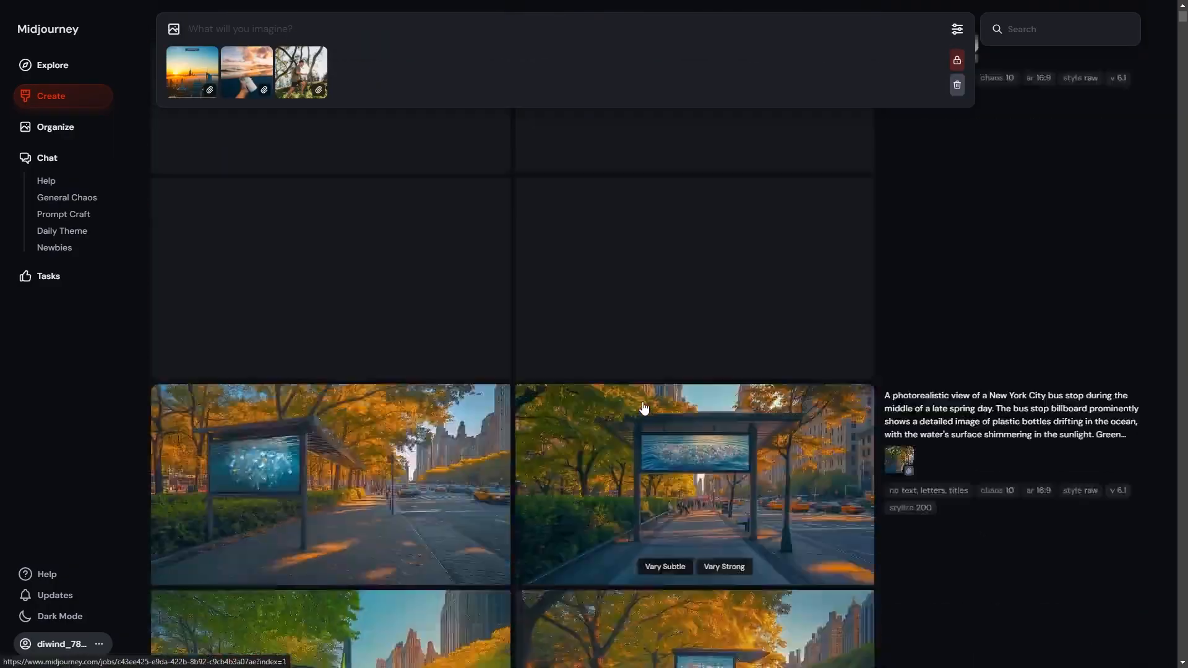
pyautogui.scroll(-5, 656, 414)
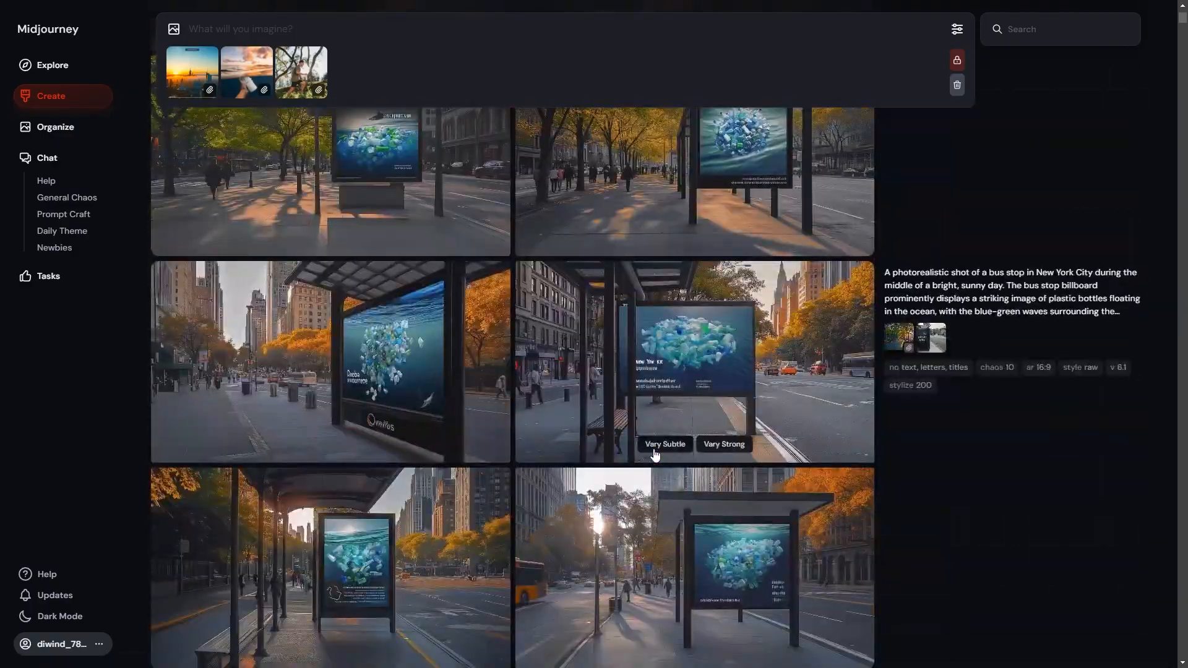
pyautogui.scroll(-1, 769, 304)
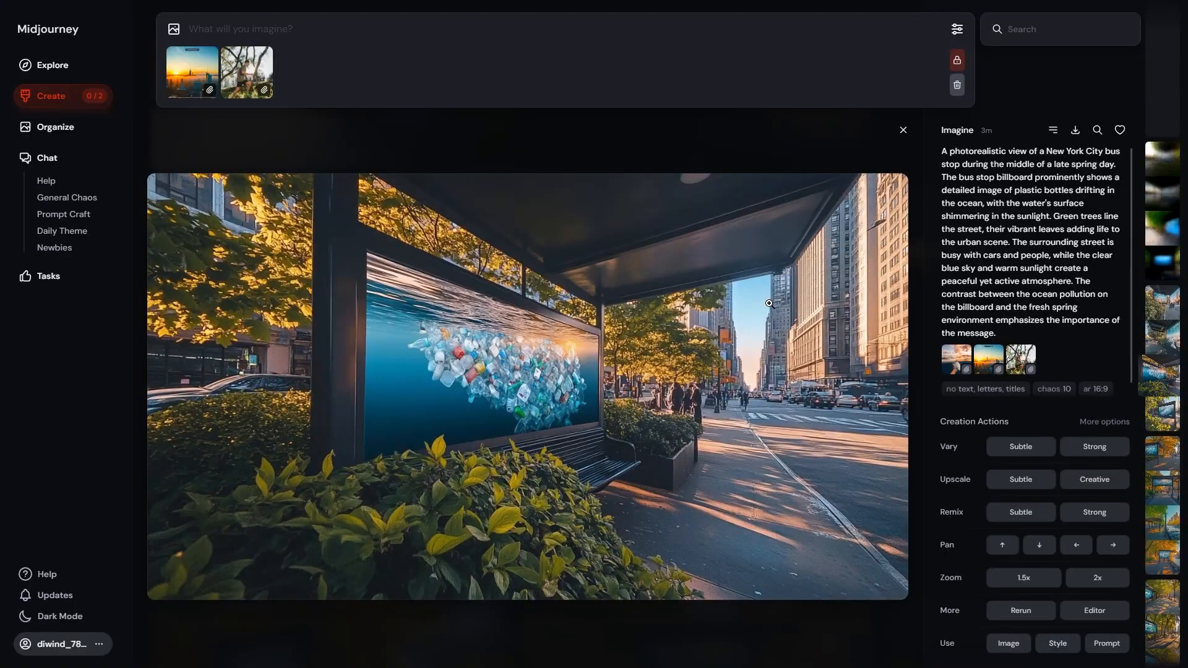
pyautogui.scroll(-1, 769, 304)
pyautogui.scroll(-4, 769, 304)
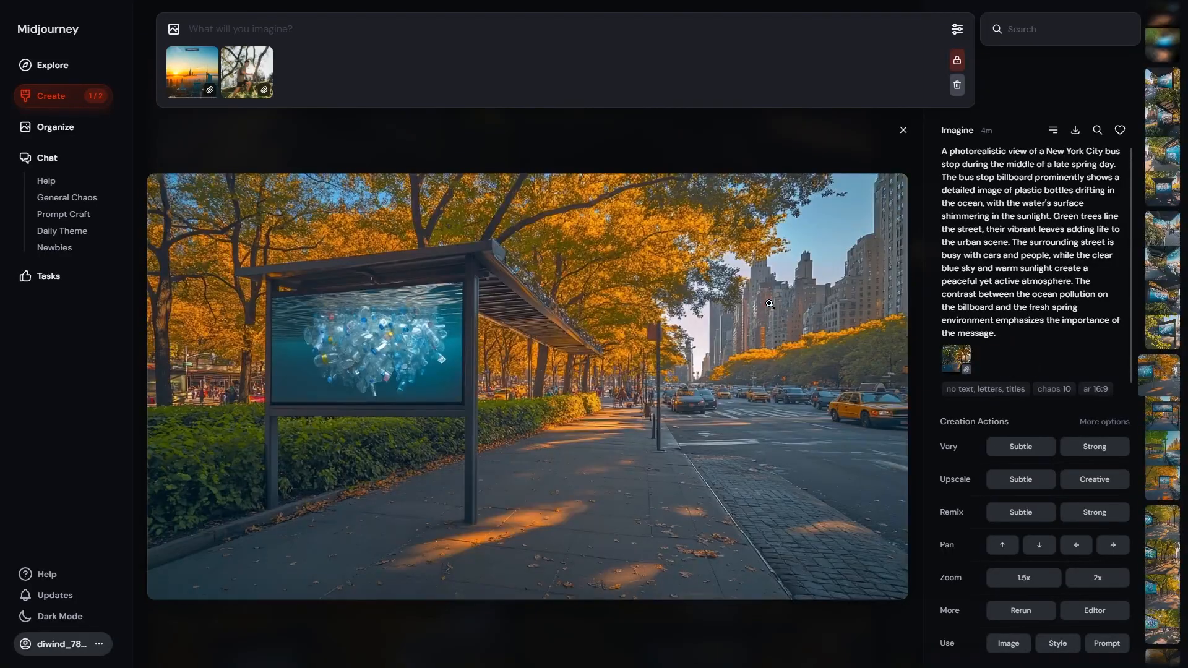
pyautogui.scroll(-4, 769, 303)
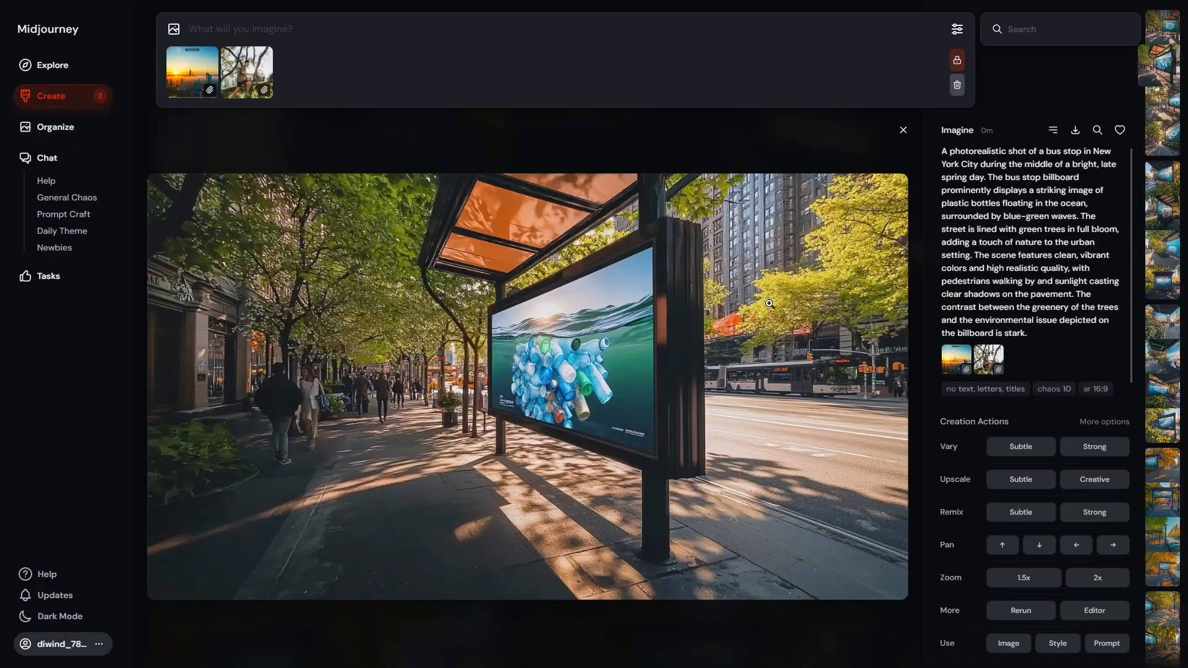
pyautogui.scroll(-2, 769, 303)
pyautogui.press('Escape')
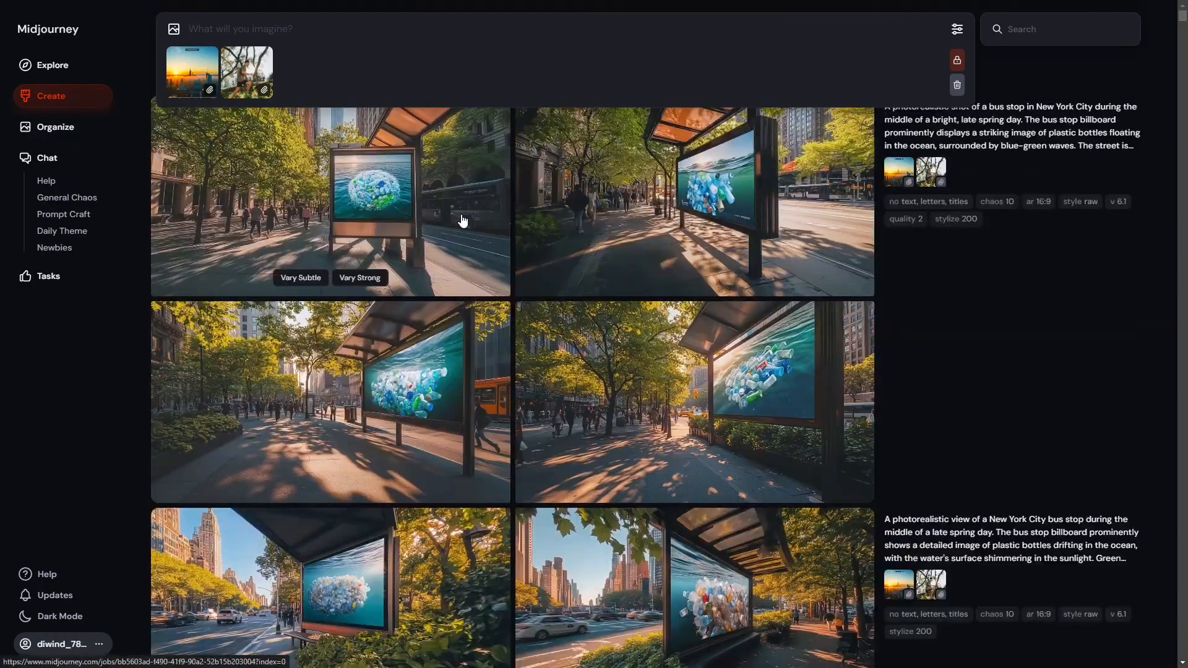
pyautogui.scroll(-5, 463, 221)
pyautogui.click(463, 221)
pyautogui.scroll(1, 463, 221)
# - Remove the park tree reference image and add the black-and-white bus stop picture as a reference
pyautogui.click(266, 53)
pyautogui.click(174, 29)
pyautogui.click(320, 159)
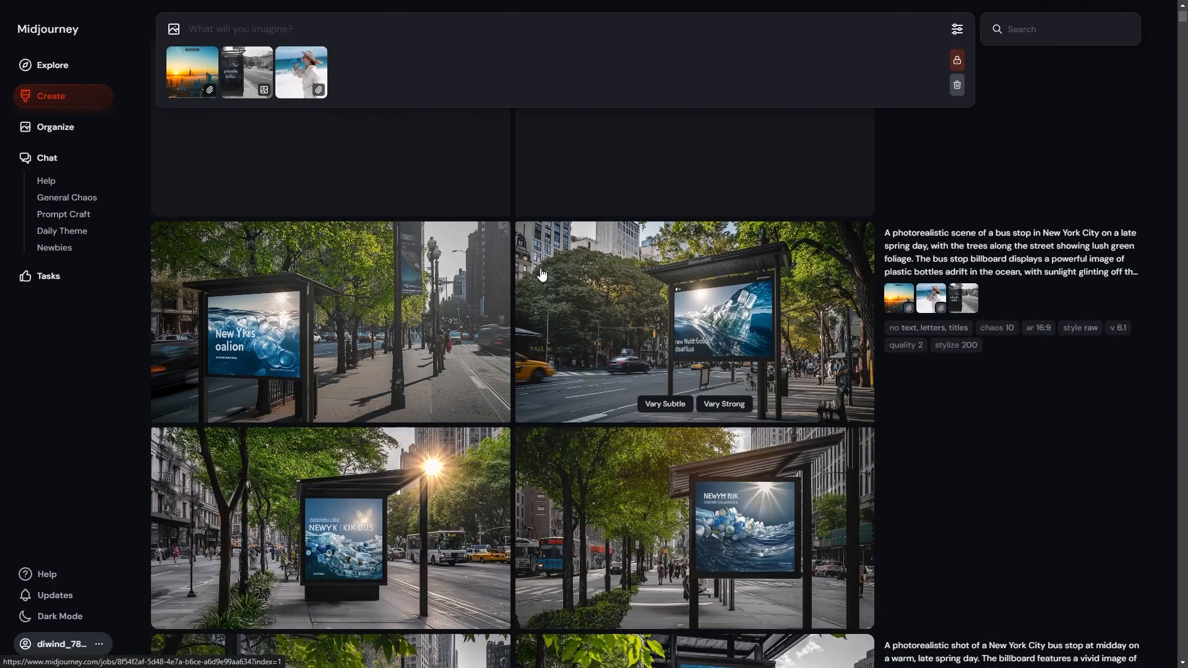
# - Enlarge the bus stop image with the yellow taxi and compare it with the other green-tree billboard results
pyautogui.click(542, 275)
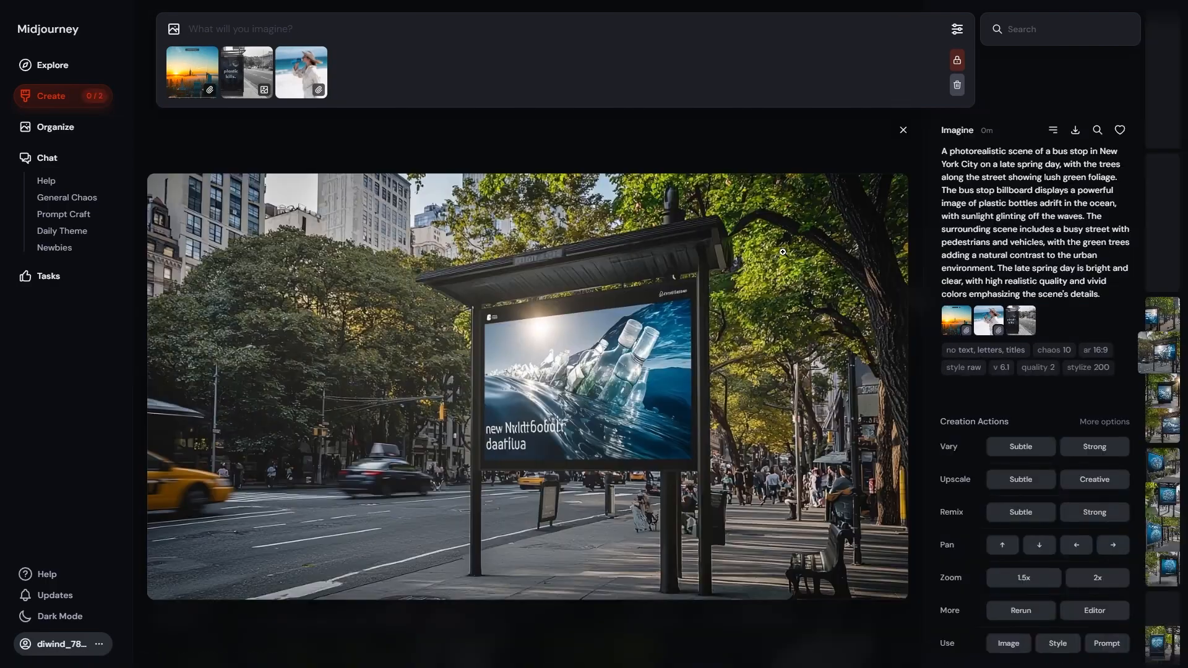
pyautogui.click(904, 131)
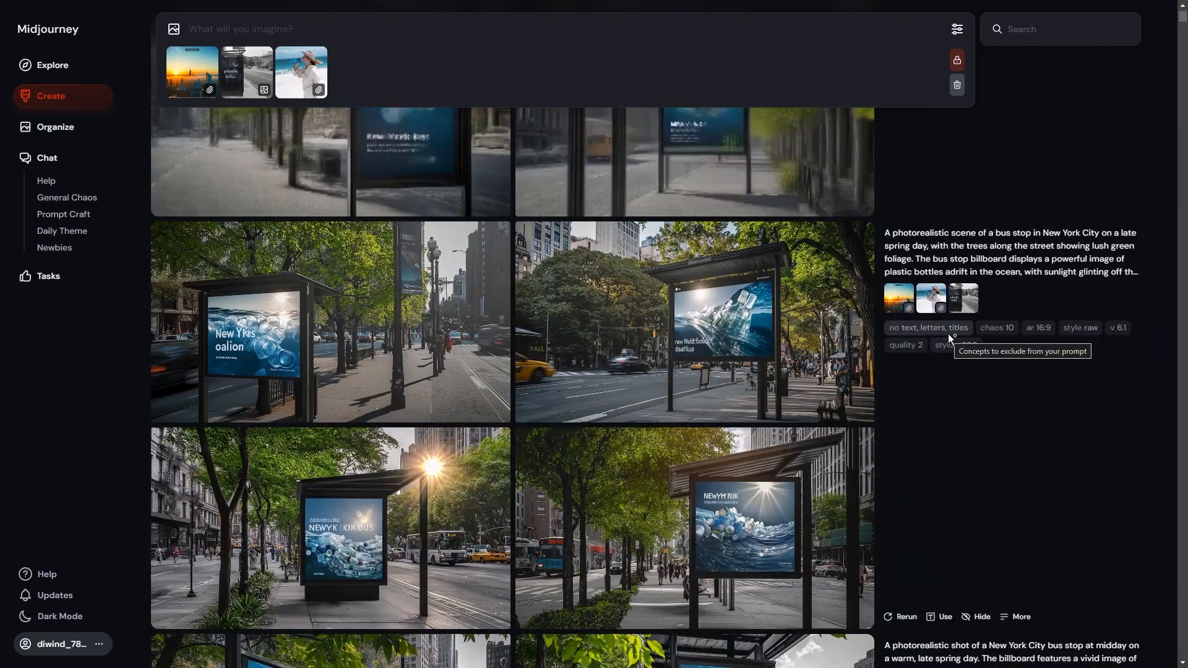
pyautogui.scroll(1, 671, 403)
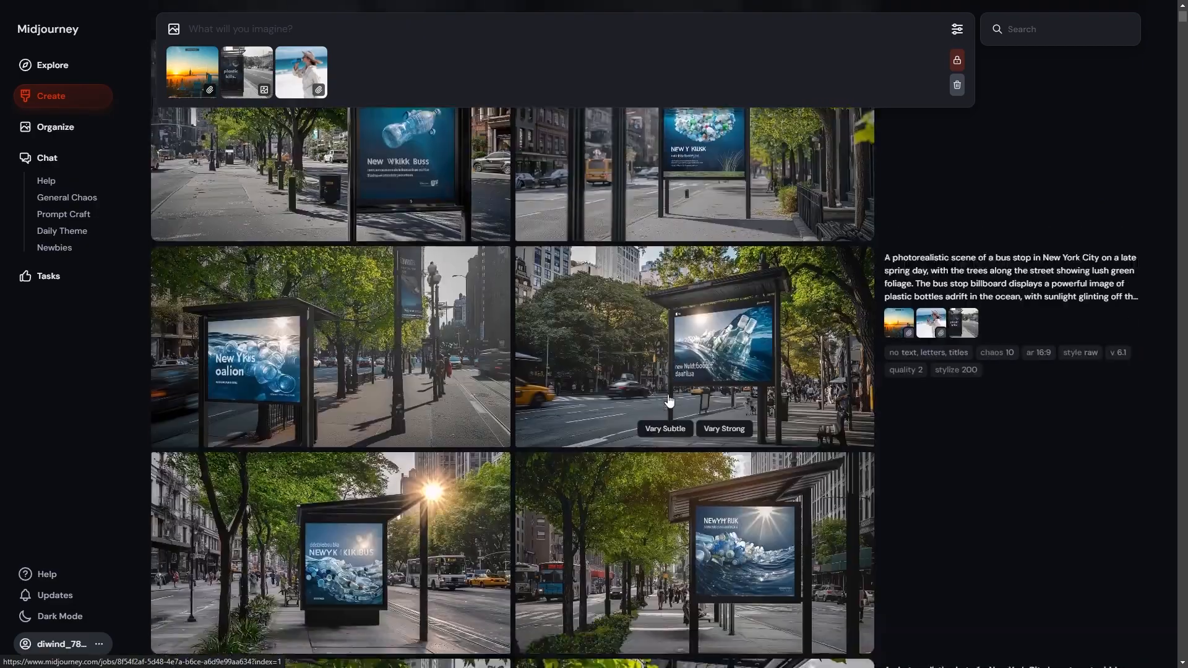
pyautogui.scroll(-3, 594, 414)
pyautogui.scroll(11, 526, 420)
pyautogui.scroll(-14, 529, 420)
pyautogui.scroll(2, 529, 420)
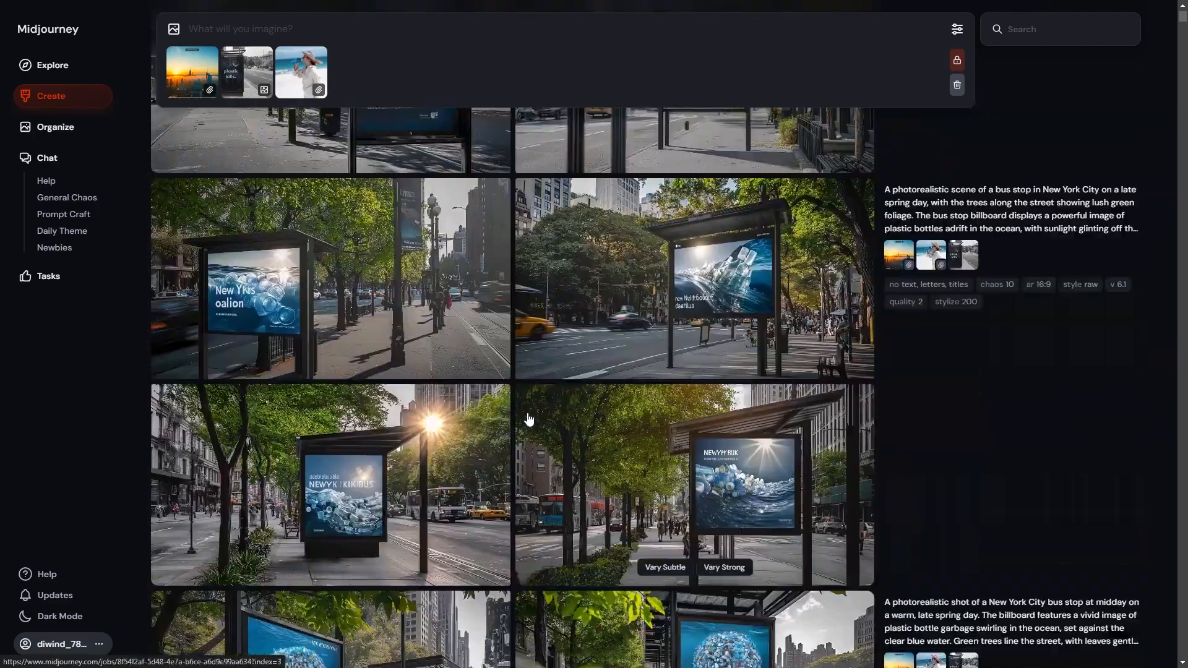
pyautogui.scroll(-3, 529, 420)
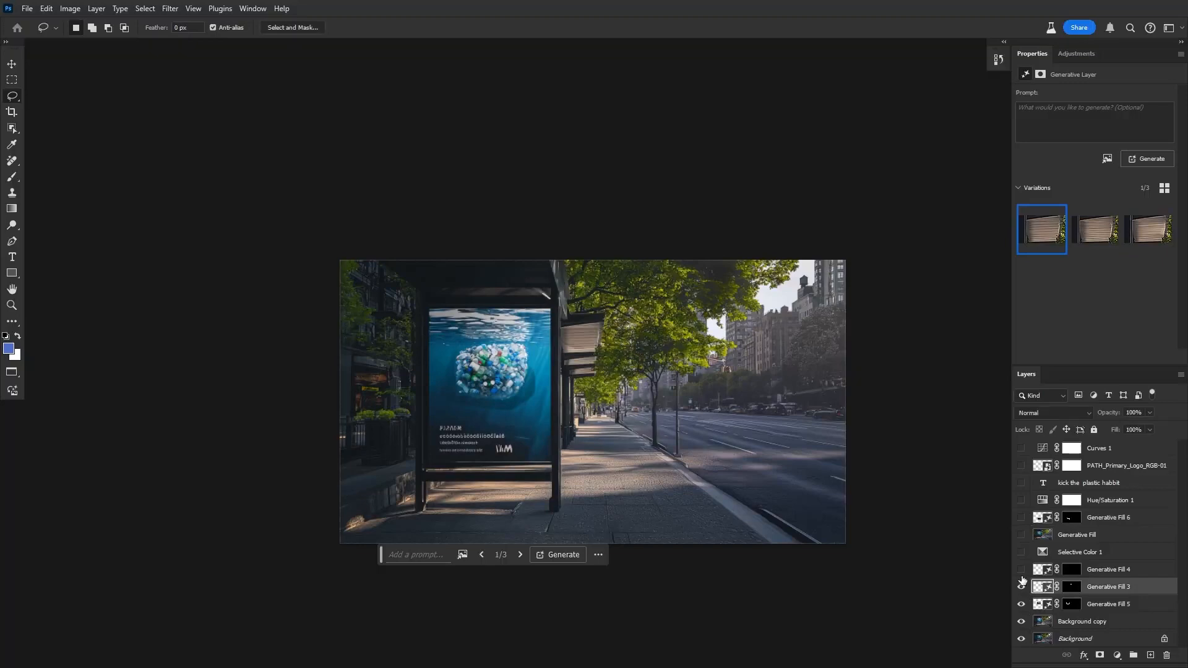
# - Switch to Photoshop and show the bus stop's hidden edit layers, from the generative fills through the slogan and PATH logo to Curves 1
pyautogui.click(1020, 538)
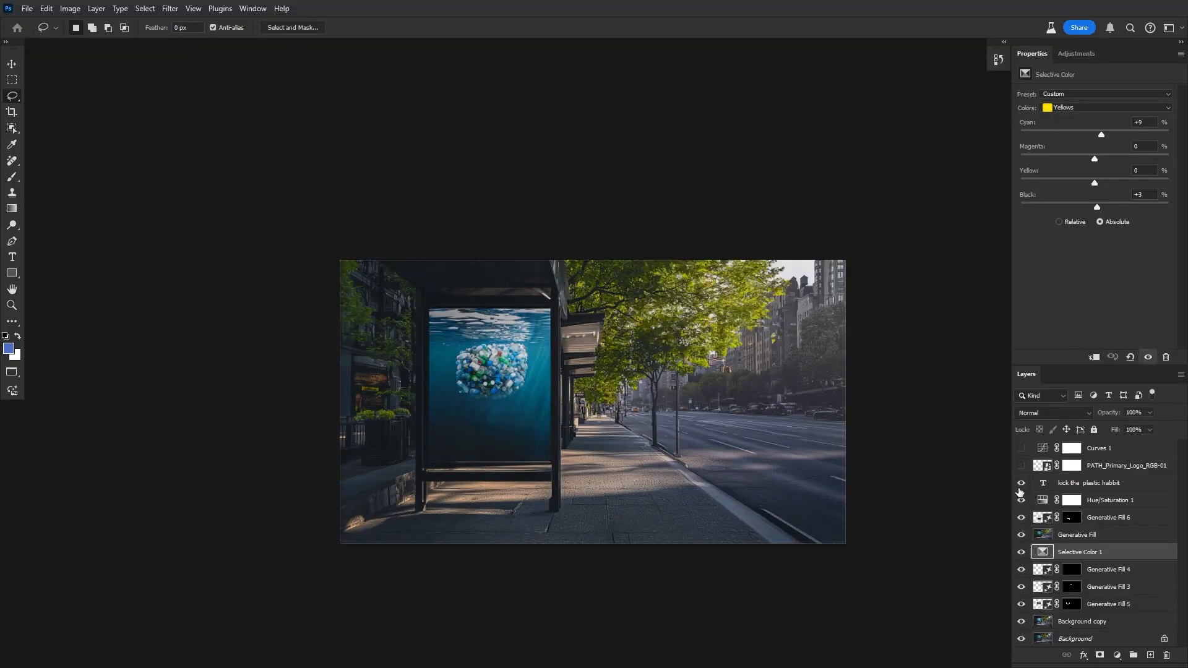
pyautogui.click(1022, 452)
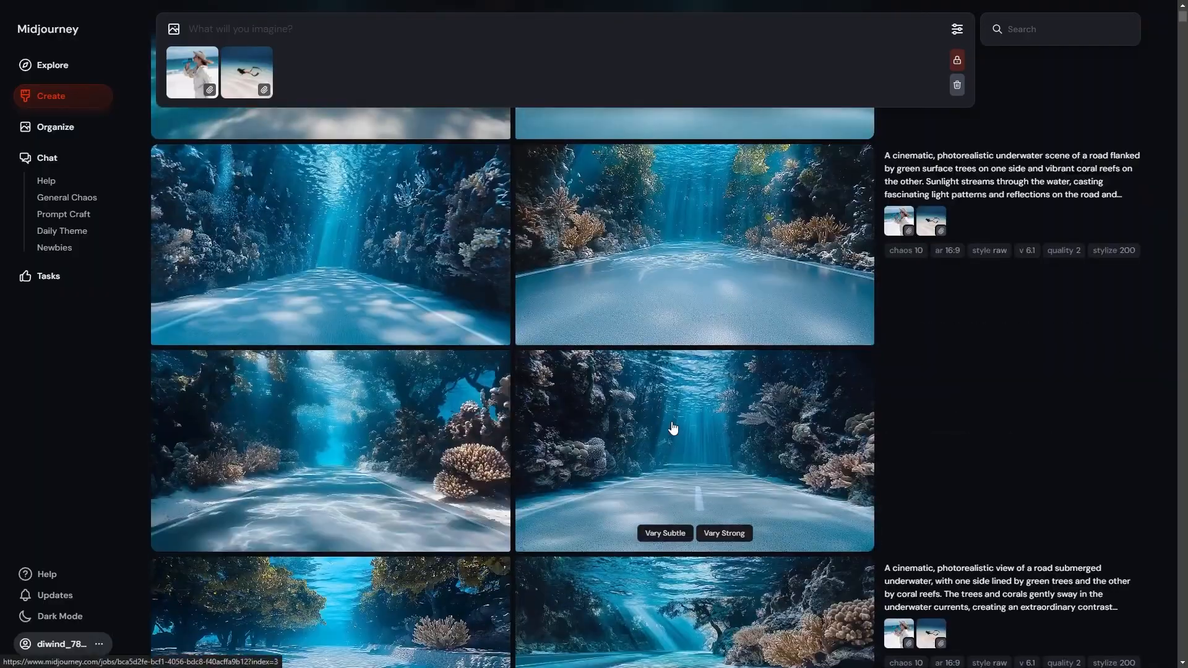
# - Switch to Midjourney and examine the underwater road images, comparing the coral reefs, trees and light rays in enlarged view
pyautogui.scroll(1, 390, 473)
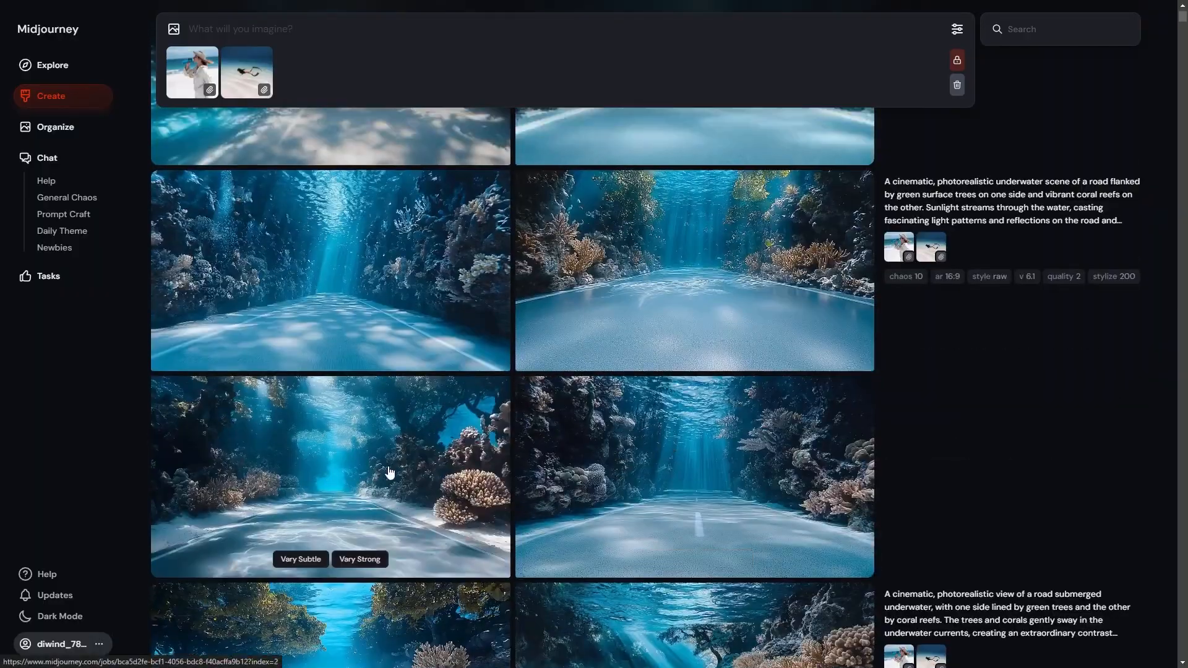
pyautogui.scroll(5, 539, 433)
pyautogui.click(539, 433)
pyautogui.scroll(-1, 709, 388)
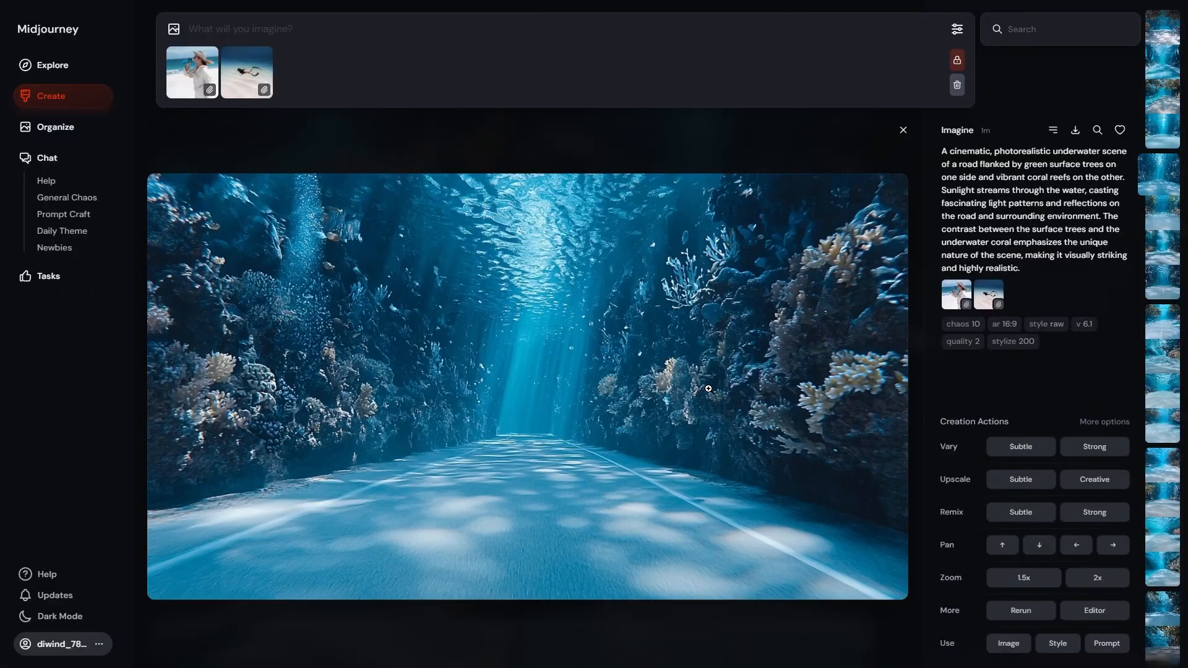
pyautogui.scroll(-3, 778, 291)
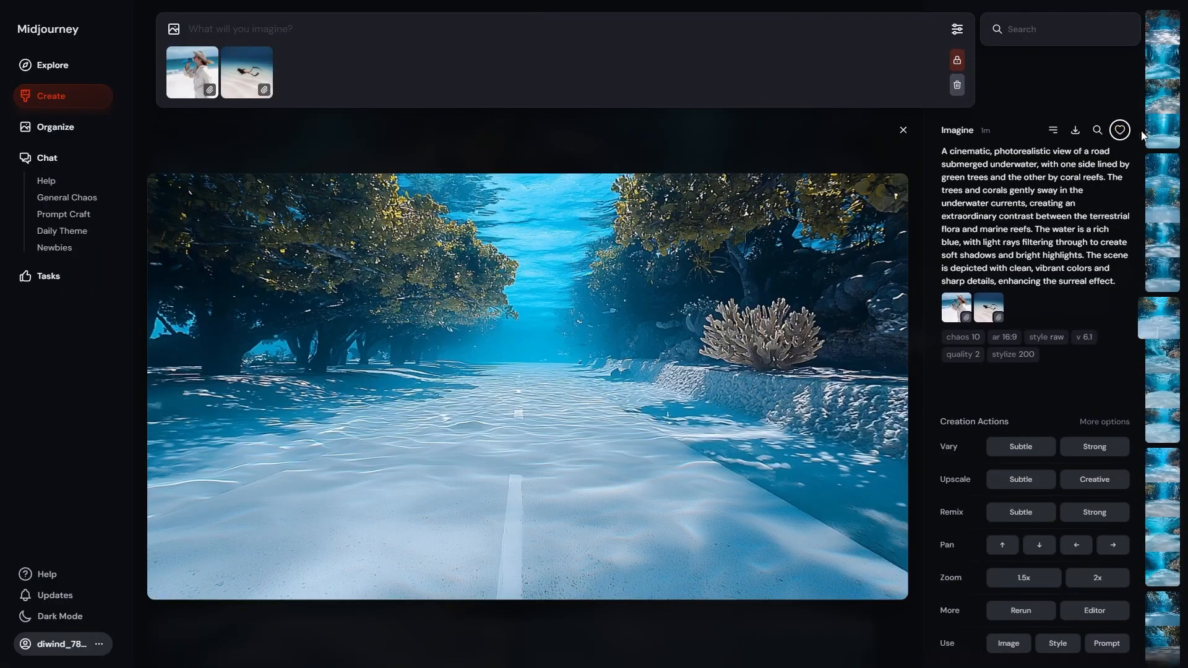
# - Compare further underwater road images with trees, fish and coral reefs in enlarged view
pyautogui.scroll(-3, 623, 281)
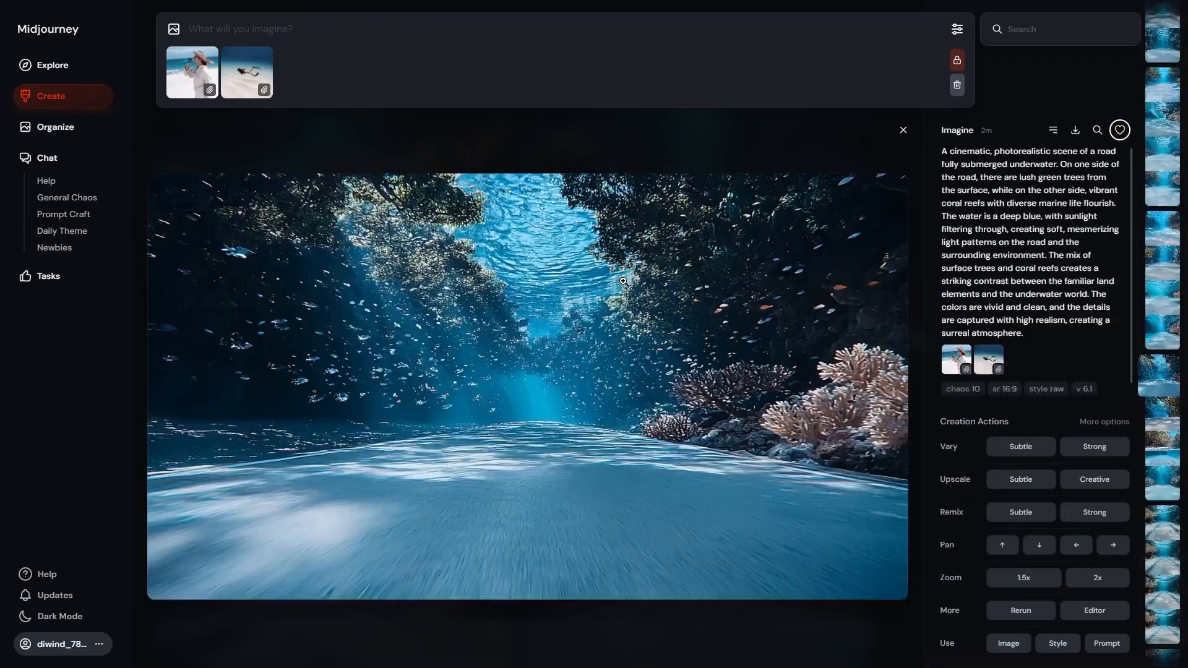
pyautogui.scroll(-1, 1131, 137)
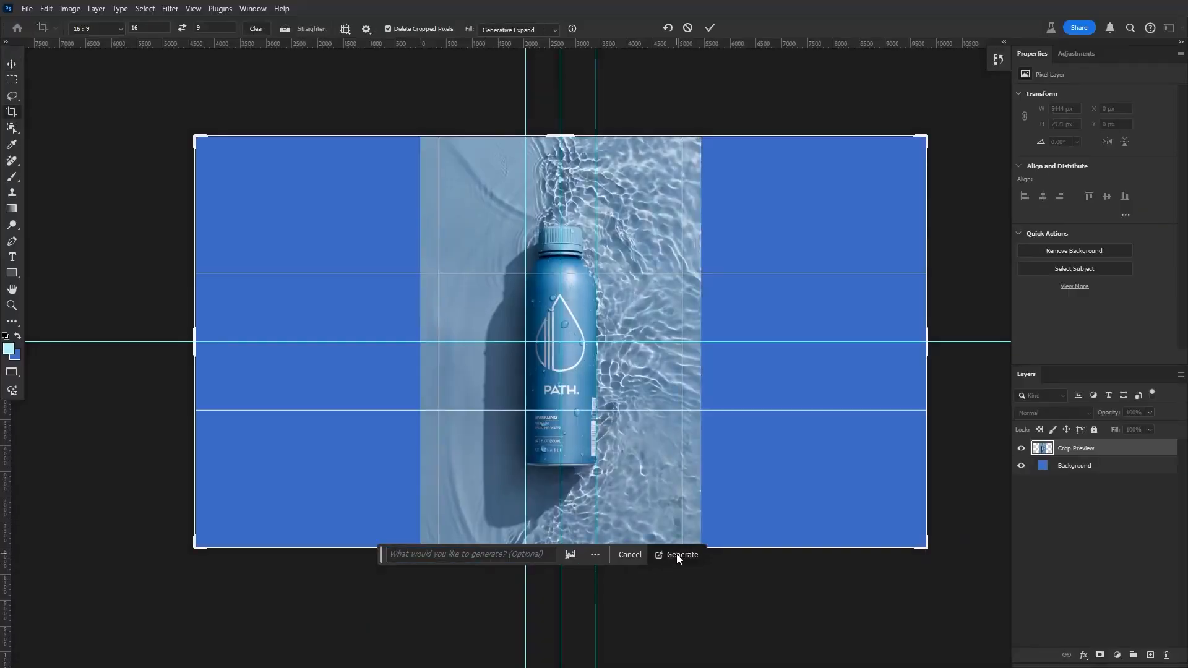
# - Switch to Photoshop, extend the PATH bottle image to 16:9 with Generative Expand and generate further variations
pyautogui.click(677, 555)
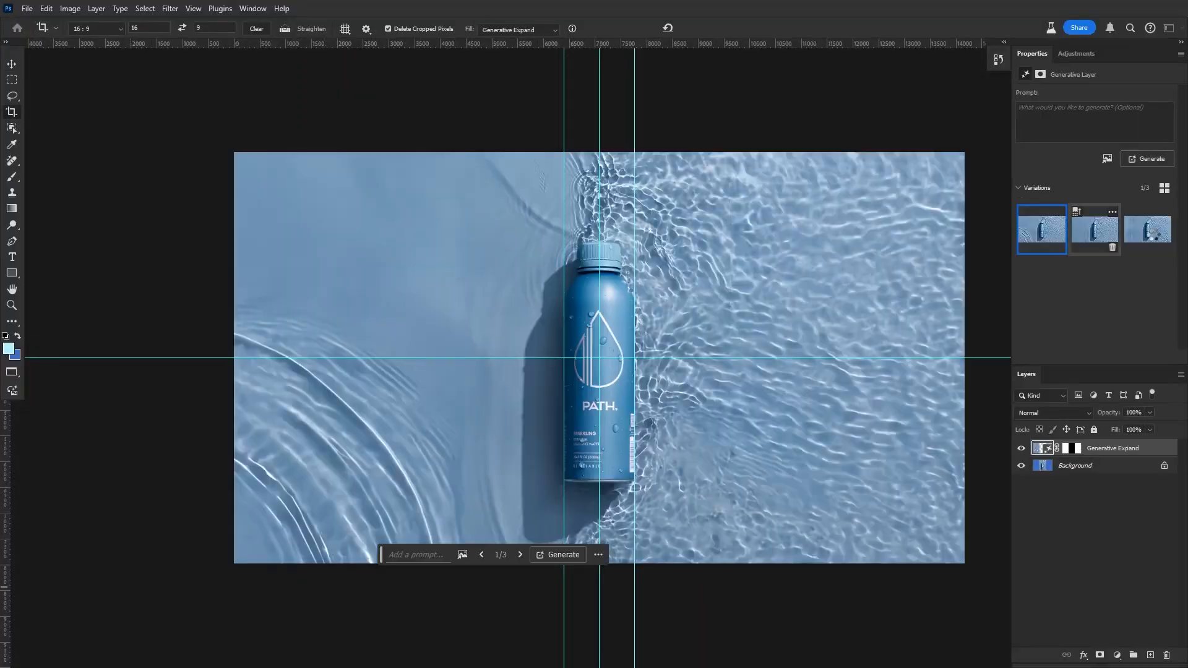
pyautogui.click(1151, 162)
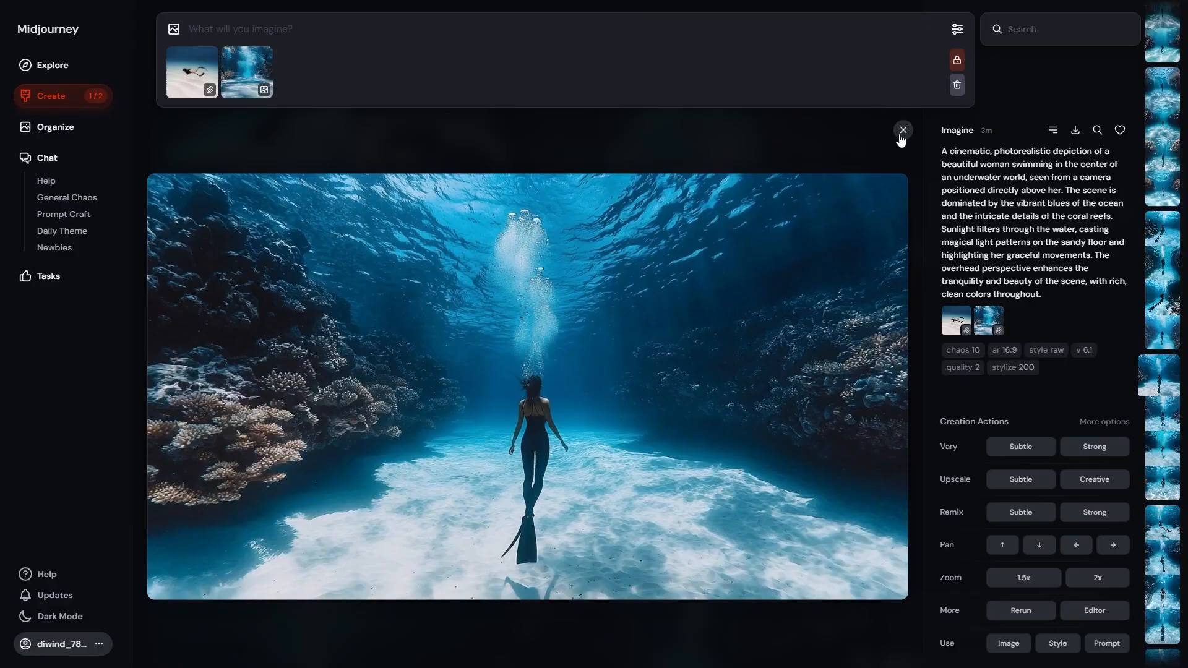
# - Switch to Midjourney and compare the underwater woman images, enlarging results from different prompts with coral reefs and light rays
pyautogui.click(902, 131)
pyautogui.scroll(10, 687, 444)
pyautogui.click(648, 314)
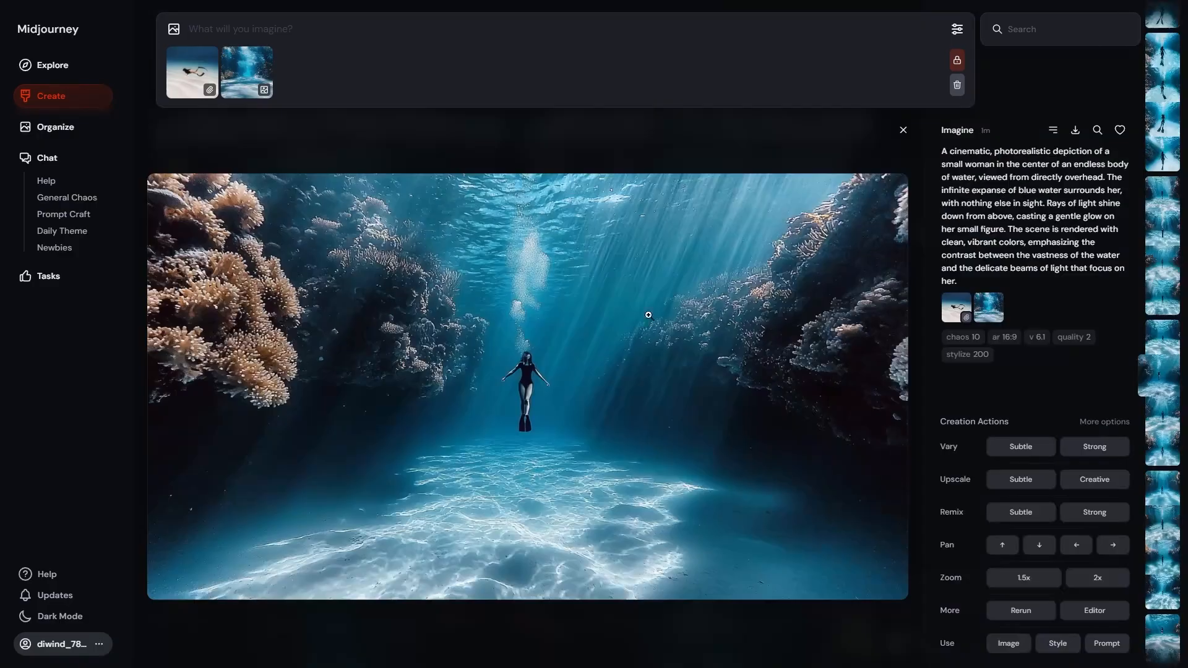
pyautogui.click(903, 131)
pyautogui.scroll(5, 586, 386)
pyautogui.click(587, 386)
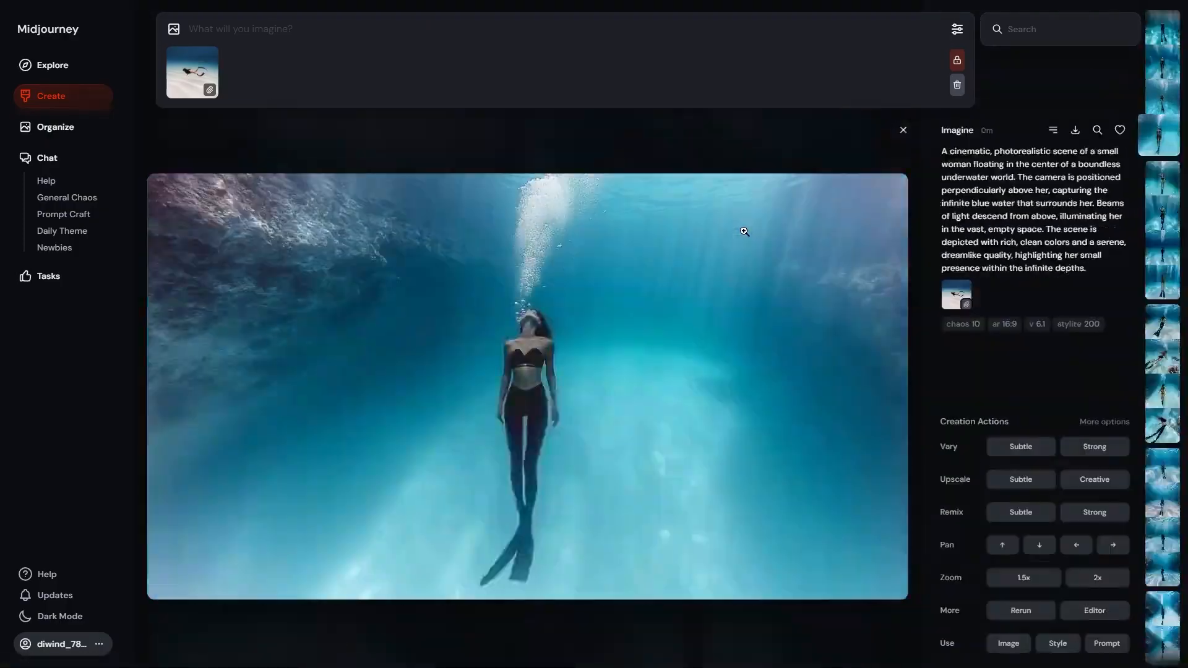
# - Like the diver seen from behind over the open sandy seabed and create subtle and strong variations of that image
pyautogui.press('Right')
pyautogui.click(1119, 131)
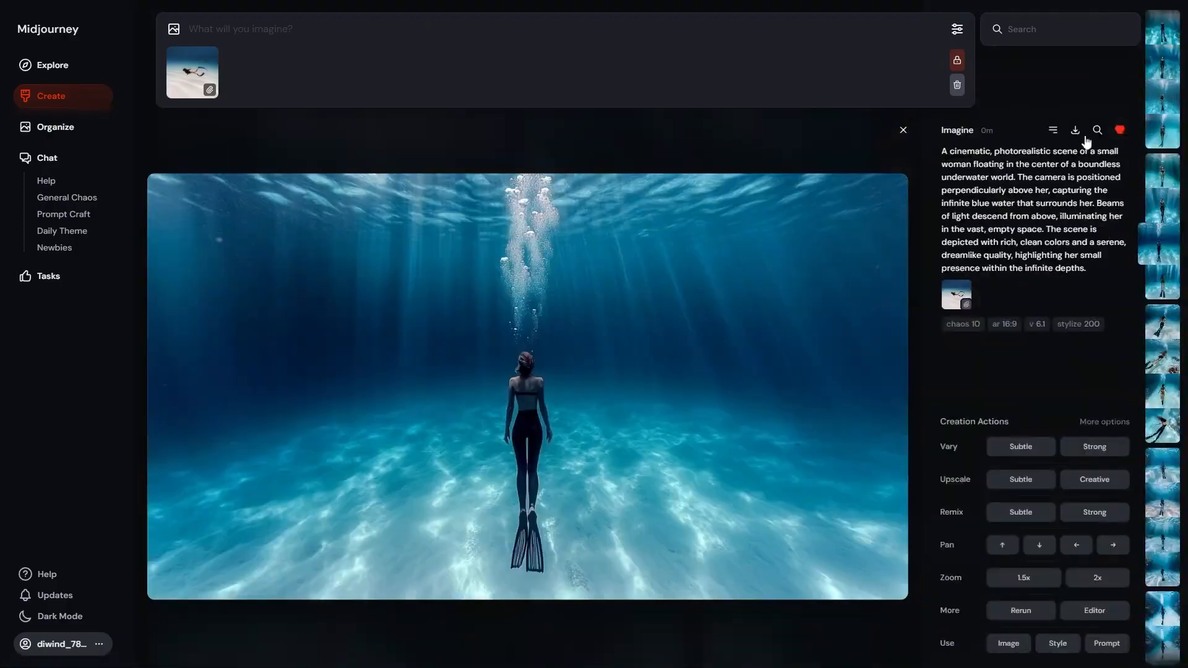
pyautogui.click(1020, 446)
pyautogui.click(1093, 446)
pyautogui.click(903, 132)
# - Enlarge the new variations of the diver over the sandy seabed and compare them
pyautogui.click(631, 382)
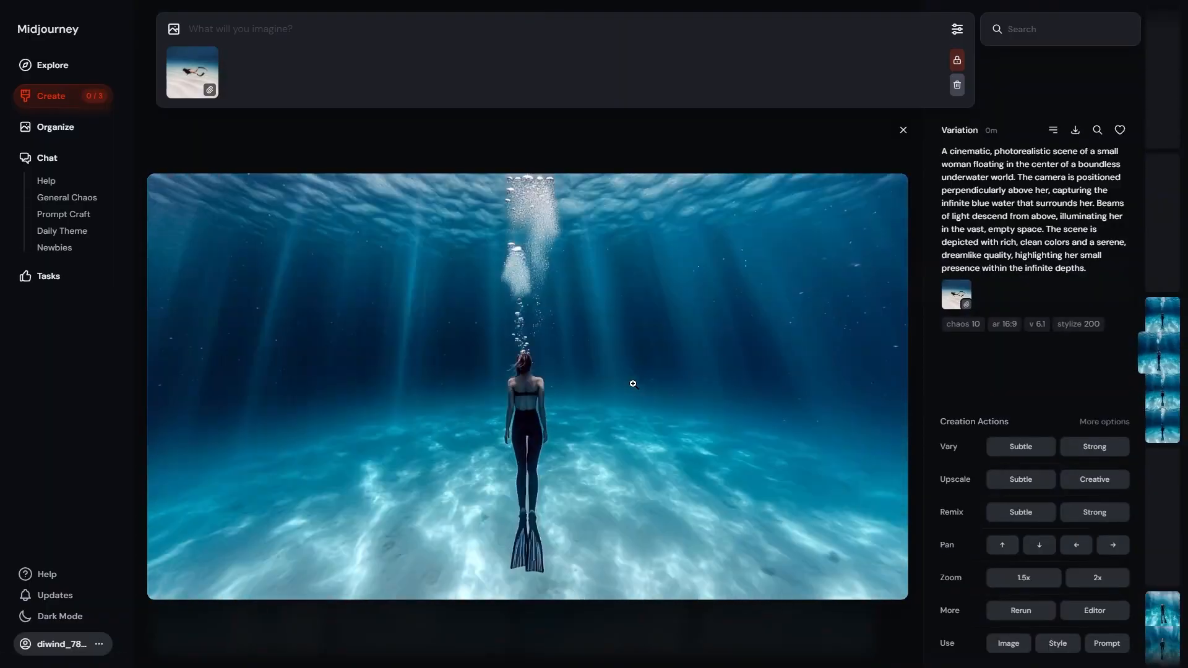
pyautogui.press('Right')
pyautogui.press('Right')
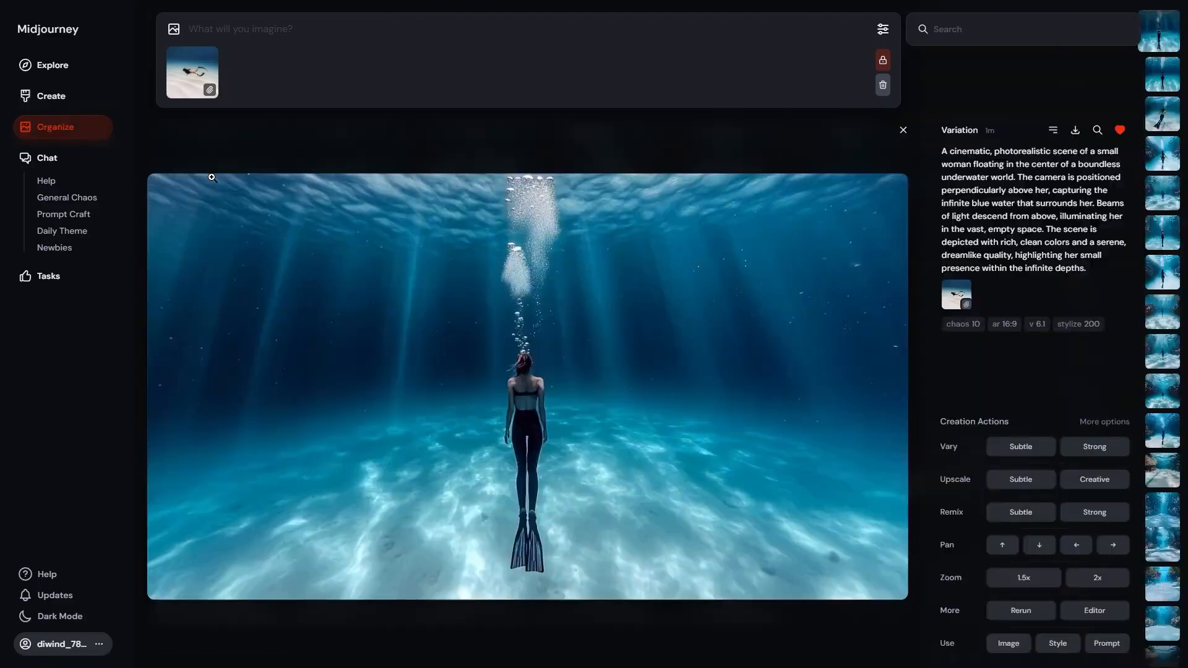
pyautogui.press('Right')
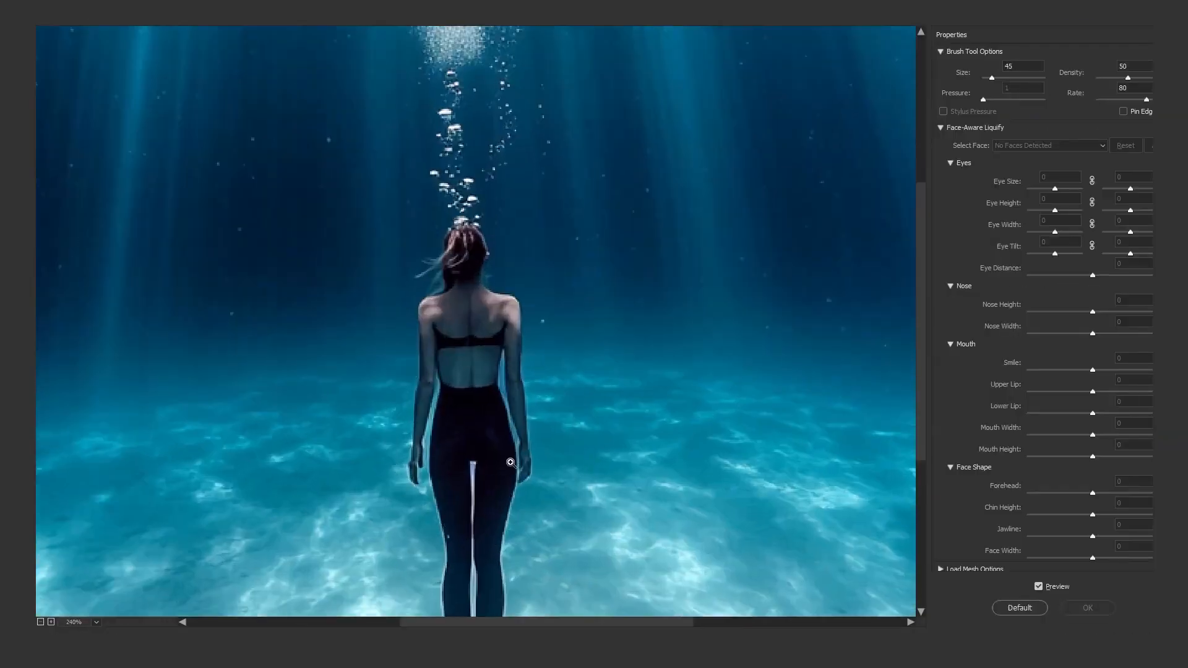
# - Switch to Photoshop's Liquify filter and reshape the diver's hips and thighs with a larger brush at pressure 45 and density 26
pyautogui.scroll(-3, 526, 464)
pyautogui.scroll(5, 477, 433)
pyautogui.press(']')
pyautogui.press(']')
pyautogui.press(']')
pyautogui.press(']')
pyautogui.press(']')
pyautogui.press(']')
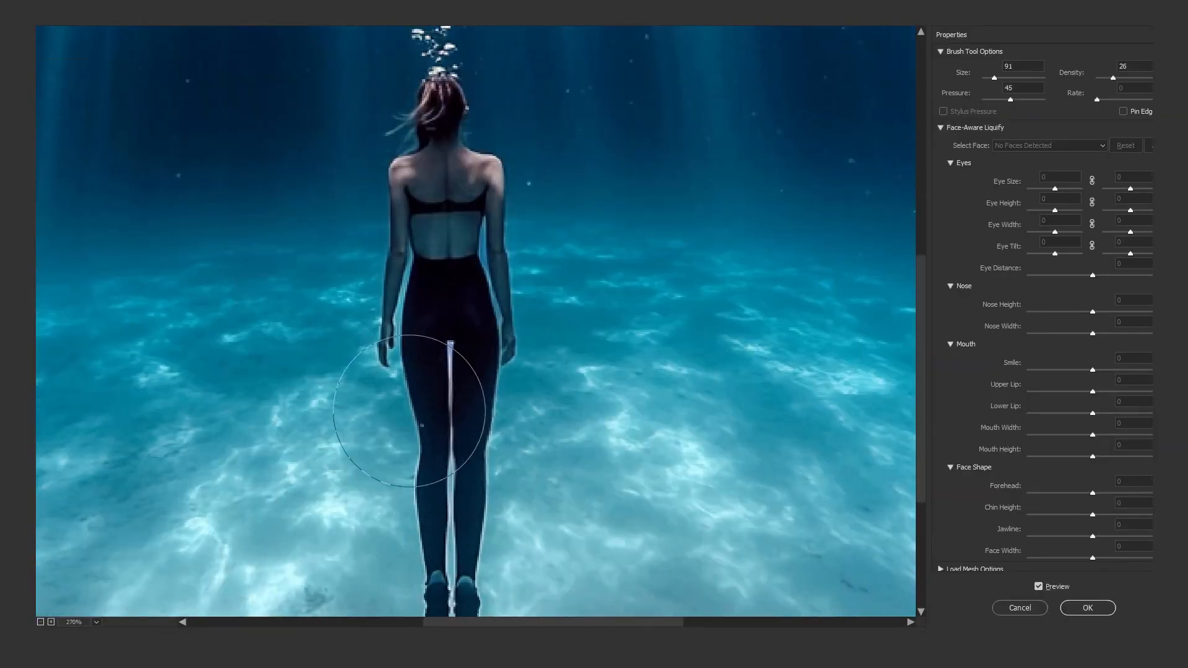
pyautogui.scroll(-2, 409, 411)
pyautogui.press(']')
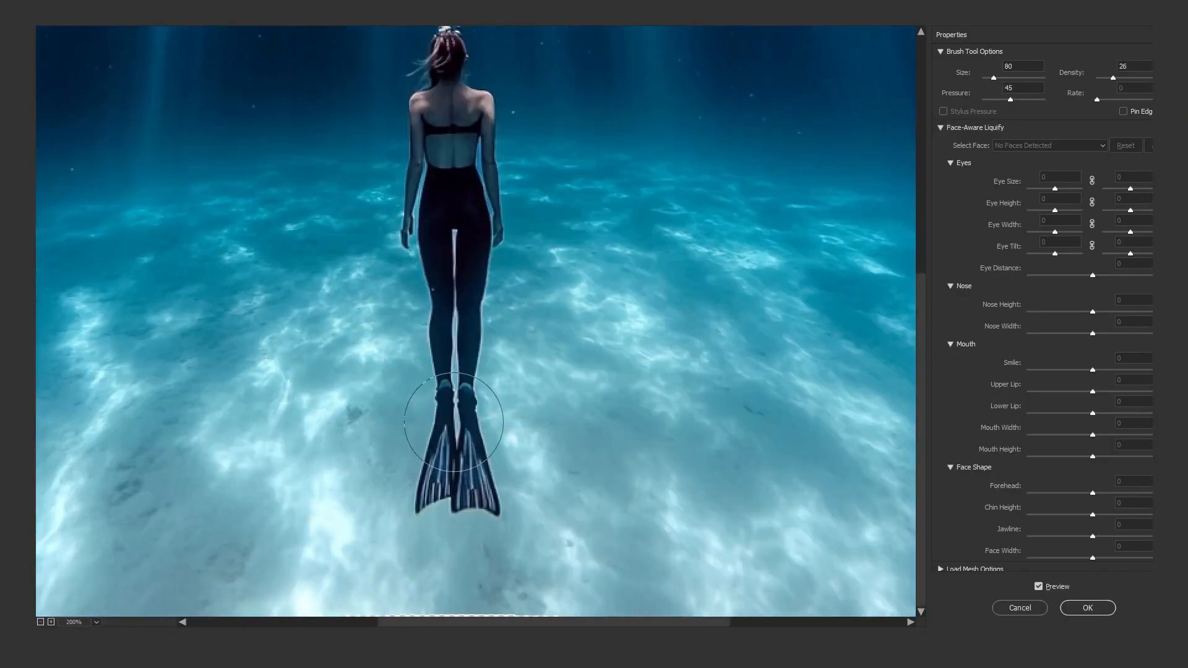
# - Refine the diver's lower legs and fins in Liquify, alternating between smaller and larger brush sizes
pyautogui.scroll(-3, 454, 422)
pyautogui.press('[')
pyautogui.press('[')
pyautogui.press('[')
pyautogui.scroll(4, 482, 384)
pyautogui.moveTo(461, 483)
pyautogui.mouseDown()
pyautogui.moveTo(490, 370)
pyautogui.moveTo(549, 469)
pyautogui.moveTo(525, 342)
pyautogui.mouseUp()
pyautogui.press(']')
pyautogui.press(']')
pyautogui.press(']')
pyautogui.press(']')
pyautogui.scroll(-3, 623, 358)
pyautogui.scroll(2, 477, 371)
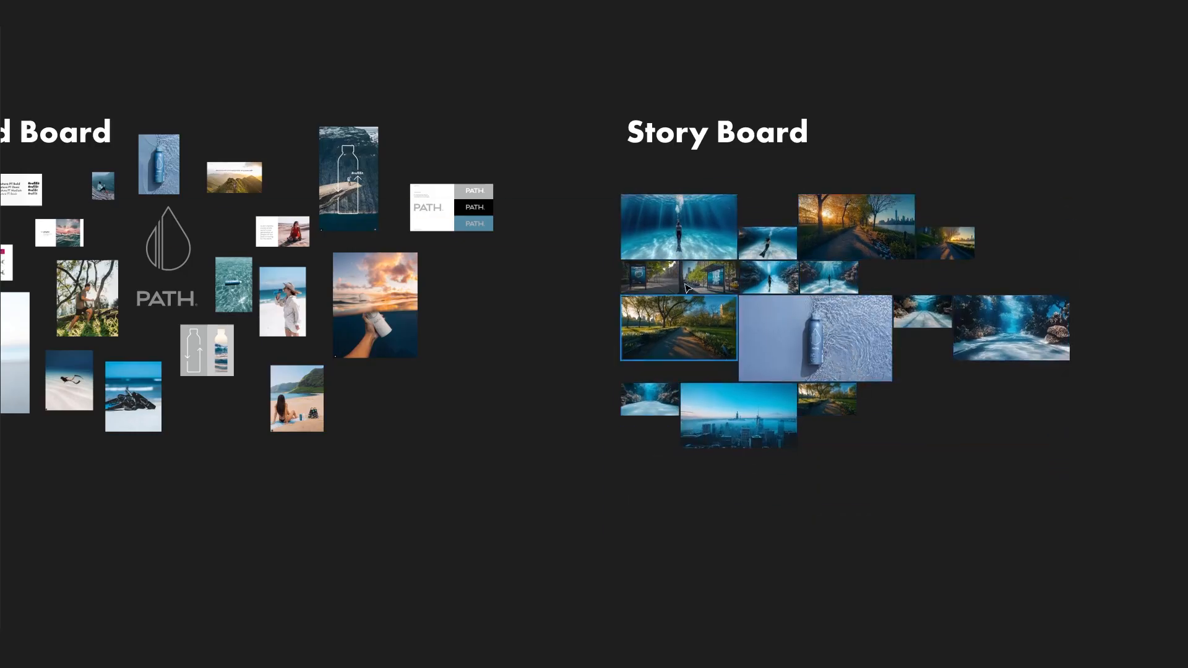
# - Switch to the storyboard and line up the New York skyline, a column of three park paths and the dark bus stop picture
pyautogui.moveTo(736, 411); pyautogui.dragTo(664, 228)
pyautogui.hscroll(2, 742, 322)
pyautogui.moveTo(823, 393); pyautogui.dragTo(625, 243)
pyautogui.moveTo(695, 283); pyautogui.dragTo(675, 272)
pyautogui.click(592, 371)
pyautogui.hscroll(2, 592, 372)
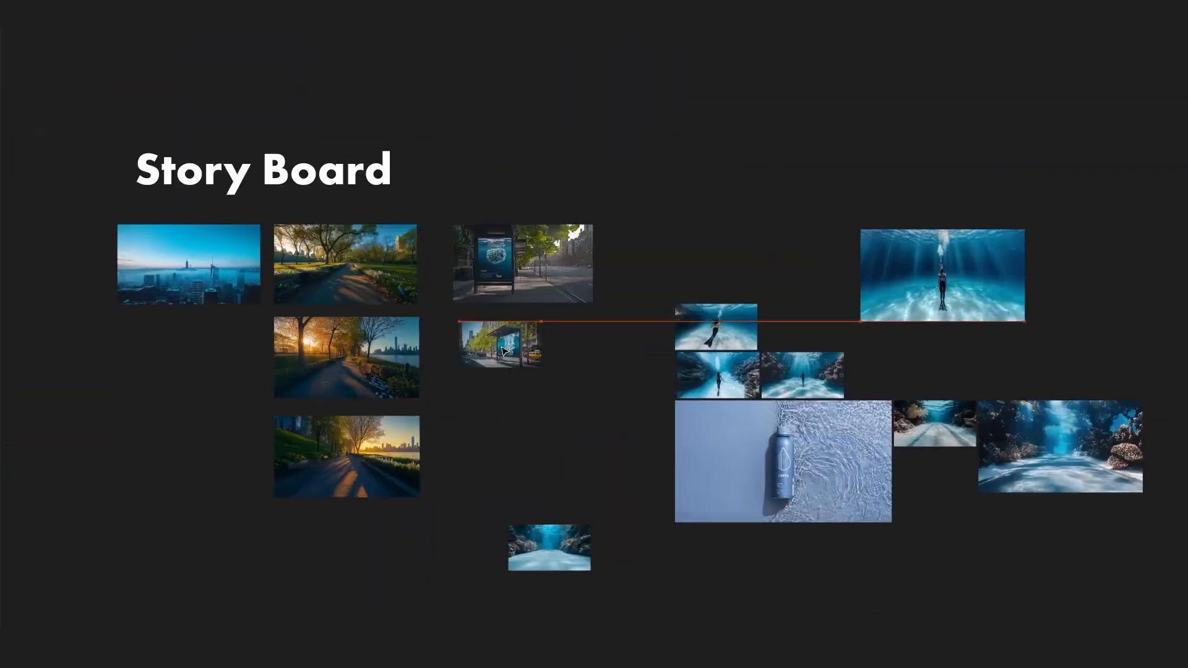
# - Place the yellow taxi bus stop picture below the first one, enlarge it to match, and set the bottle image aside
pyautogui.moveTo(504, 352); pyautogui.dragTo(499, 350)
pyautogui.moveTo(536, 367); pyautogui.dragTo(596, 400)
pyautogui.hscroll(3, 596, 400)
pyautogui.moveTo(615, 447); pyautogui.dragTo(1090, 273)
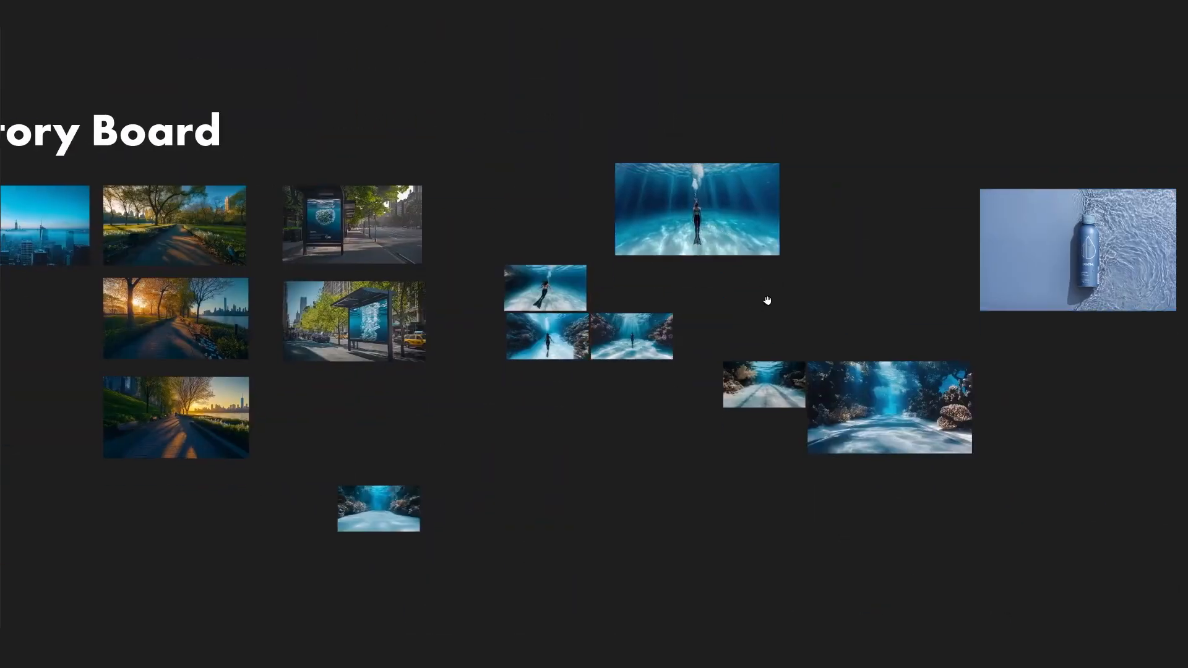
# - Stack the three underwater road images in a column beside the bus stops, scaling them to the same width
pyautogui.moveTo(875, 231); pyautogui.dragTo(874, 534)
pyautogui.moveTo(877, 619); pyautogui.dragTo(554, 176)
pyautogui.moveTo(625, 203); pyautogui.dragTo(603, 192)
pyautogui.moveTo(352, 416); pyautogui.dragTo(497, 209)
pyautogui.moveTo(539, 232); pyautogui.dragTo(600, 266)
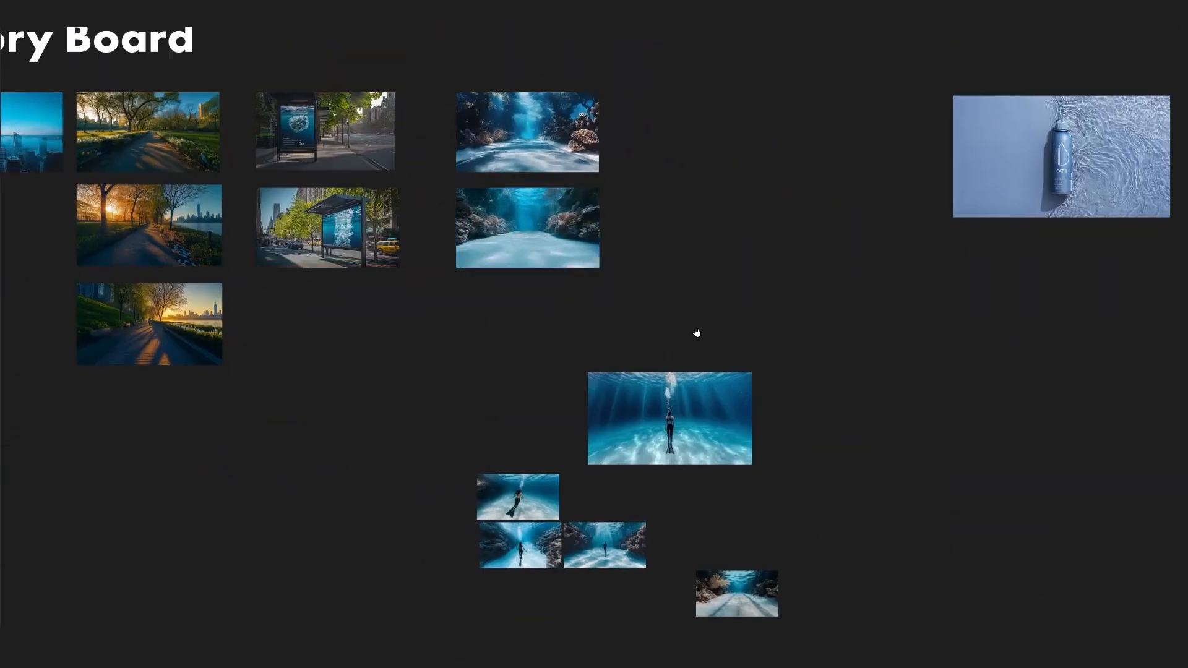
pyautogui.moveTo(721, 532); pyautogui.dragTo(482, 238)
pyautogui.moveTo(522, 261); pyautogui.dragTo(586, 294)
# - Move the large diver image aside and place the bottle image beside the underwater roads, scaled down to match them
pyautogui.click(655, 348)
pyautogui.moveTo(652, 519); pyautogui.dragTo(1146, 228)
pyautogui.moveTo(961, 210); pyautogui.dragTo(696, 207)
pyautogui.moveTo(805, 268); pyautogui.dragTo(731, 226)
# - Arrange the diver images in a column after the bottle image, enlarging the small ones to a similar size
pyautogui.scroll(-1, 618, 347)
pyautogui.moveTo(457, 467); pyautogui.dragTo(585, 339)
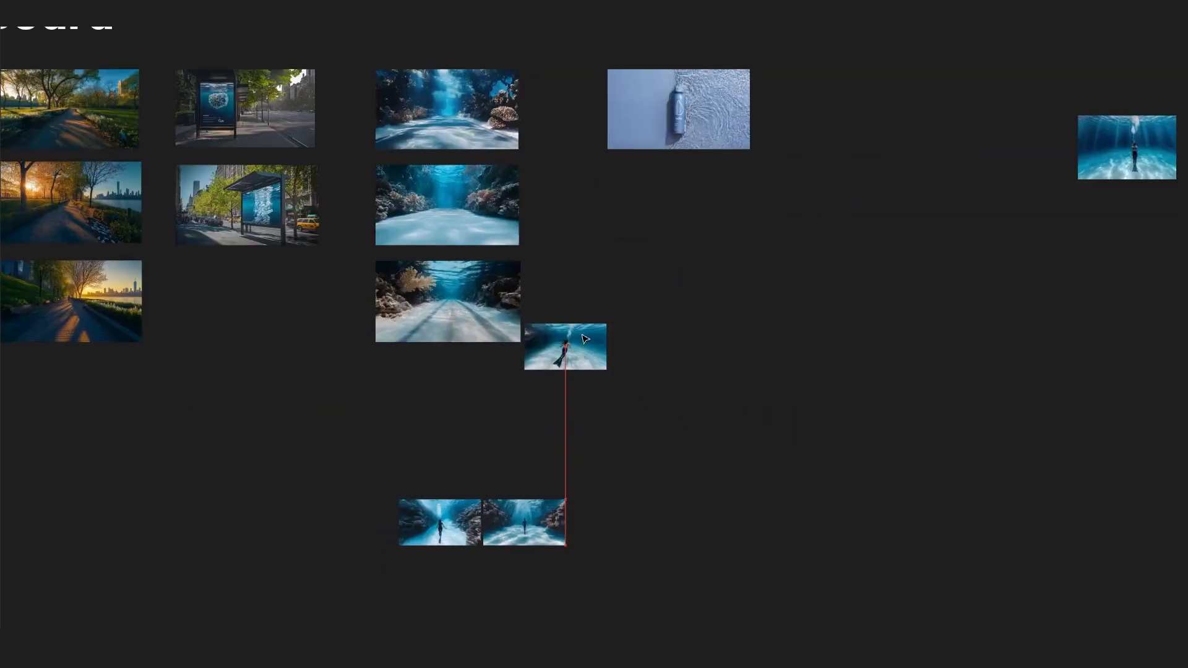
pyautogui.hscroll(4, 832, 240)
pyautogui.moveTo(667, 392); pyautogui.dragTo(748, 573)
pyautogui.moveTo(863, 106); pyautogui.dragTo(590, 435)
pyautogui.moveTo(647, 467); pyautogui.dragTo(736, 518)
pyautogui.scroll(-3, 699, 495)
pyautogui.moveTo(240, 342); pyautogui.dragTo(888, 209)
pyautogui.moveTo(912, 232); pyautogui.dragTo(922, 237)
# - Tidy the spacing of the storyboard images and select the whole mood board and storyboard
pyautogui.hscroll(-2, 891, 297)
pyautogui.moveTo(905, 282); pyautogui.dragTo(887, 282)
pyautogui.moveTo(706, 257); pyautogui.dragTo(691, 257)
pyautogui.hscroll(-3, 559, 477)
pyautogui.moveTo(1069, 444); pyautogui.dragTo(1069, 434)
pyautogui.moveTo(1068, 373)
pyautogui.mouseDown()
pyautogui.moveTo(1068, 349)
pyautogui.moveTo(1069, 359)
pyautogui.mouseUp()
pyautogui.hscroll(-2, 631, 413)
pyautogui.hscroll(3, 631, 413)
pyautogui.moveTo(308, 100); pyautogui.dragTo(1163, 483)
pyautogui.hscroll(-2, 1164, 483)
pyautogui.scroll(-2, 742, 433)
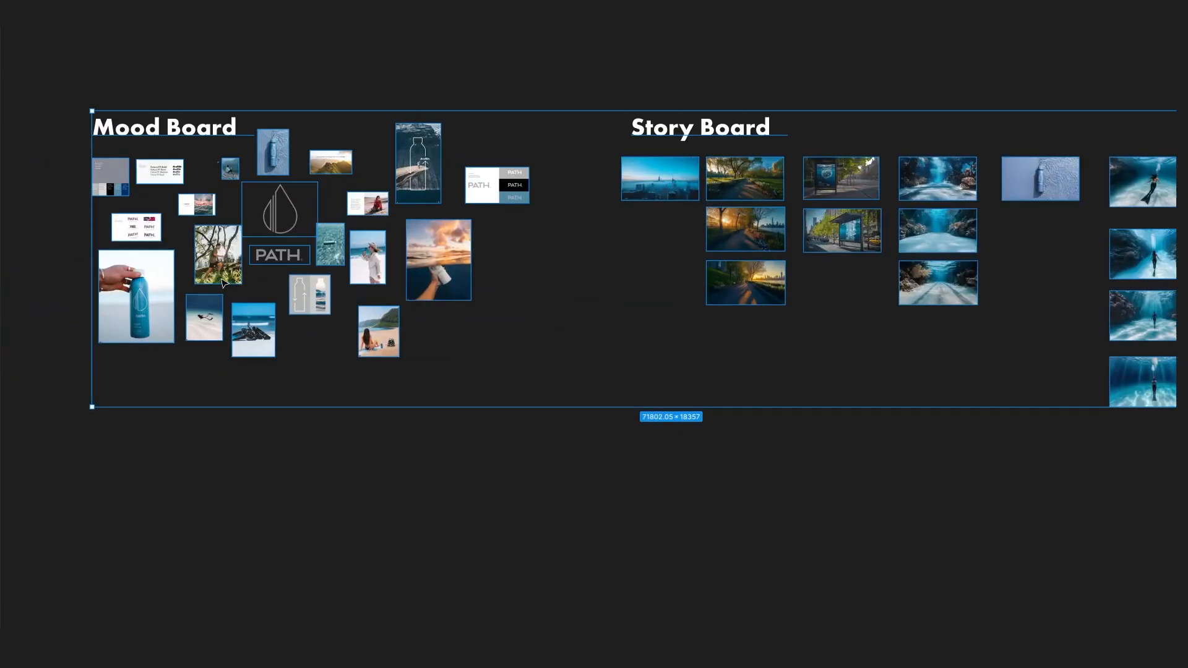
# - Copy the bottle illustration and PATH logo from the mood board to the end of the storyboard
pyautogui.click(663, 423)
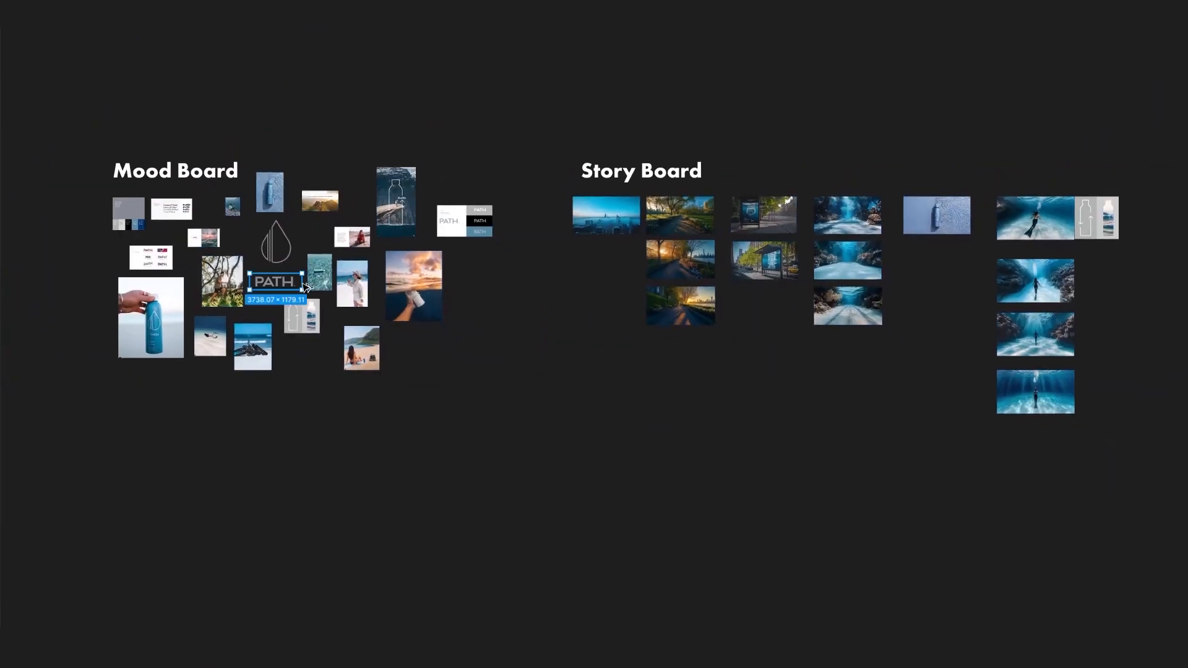
pyautogui.moveTo(307, 286); pyautogui.dragTo(1112, 220)
pyautogui.hscroll(2, 1112, 220)
# - Review the mood board, the concept and target audience notes, the AIDA ad structure and the finished storyboard
pyautogui.hscroll(-3, 154, 220)
pyautogui.scroll(5, 154, 220)
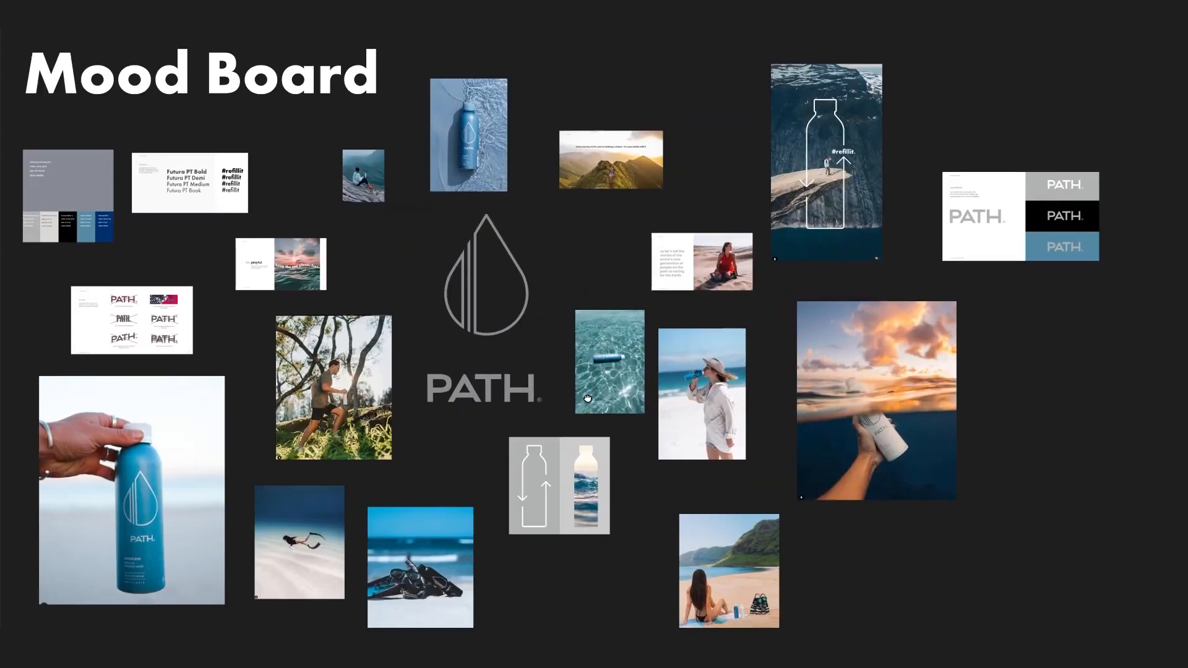
pyautogui.scroll(-2, 573, 365)
pyautogui.moveTo(720, 234); pyautogui.dragTo(709, 529)
pyautogui.moveTo(944, 358); pyautogui.dragTo(96, 619)
pyautogui.moveTo(1082, 287); pyautogui.dragTo(413, 230)
pyautogui.scroll(-6, 541, 300)
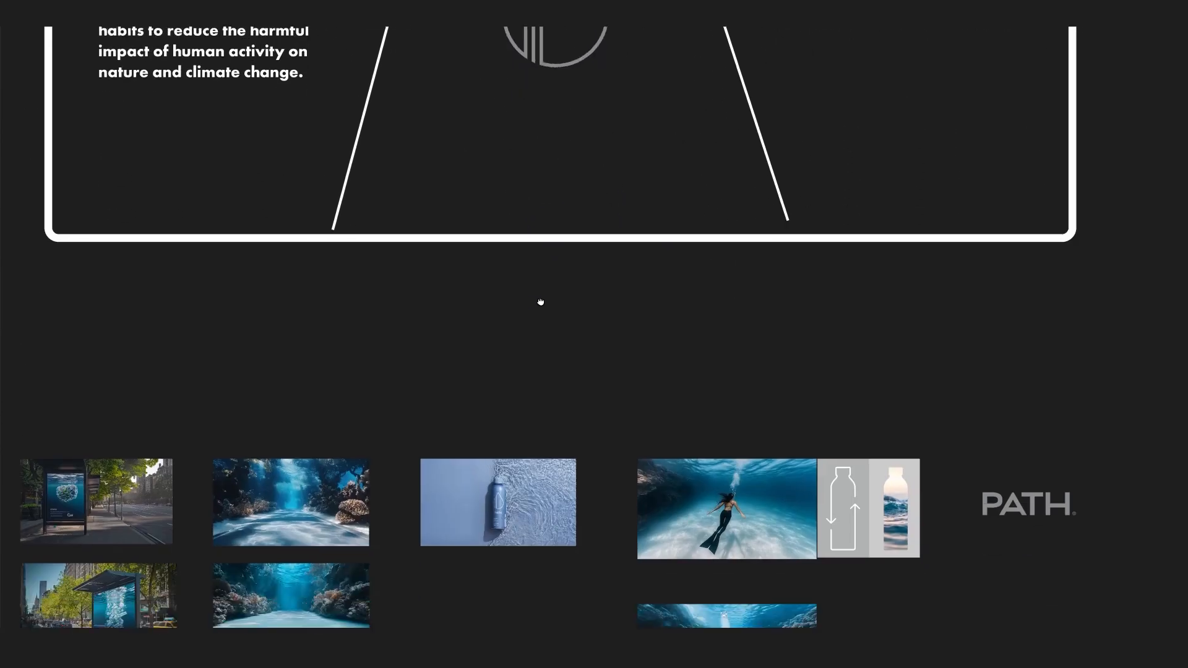
pyautogui.hscroll(-2, 631, 318)
pyautogui.scroll(-2, 662, 336)
pyautogui.scroll(-5, 649, 396)
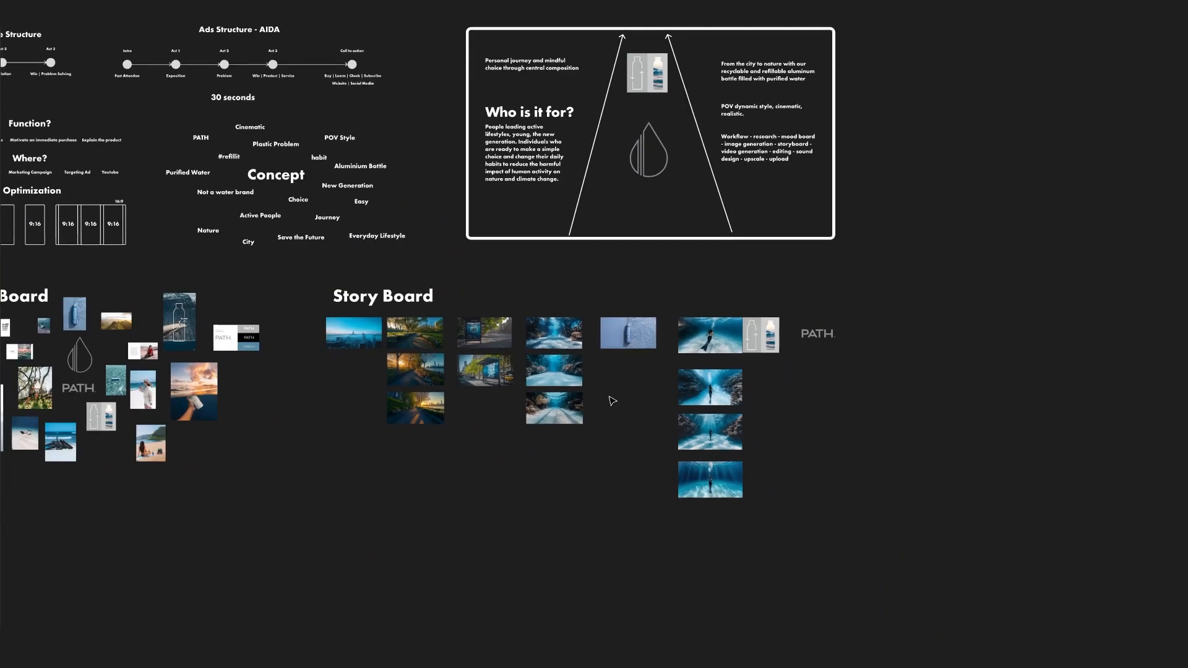
pyautogui.moveTo(506, 450); pyautogui.dragTo(653, 506)
pyautogui.scroll(2, 629, 474)
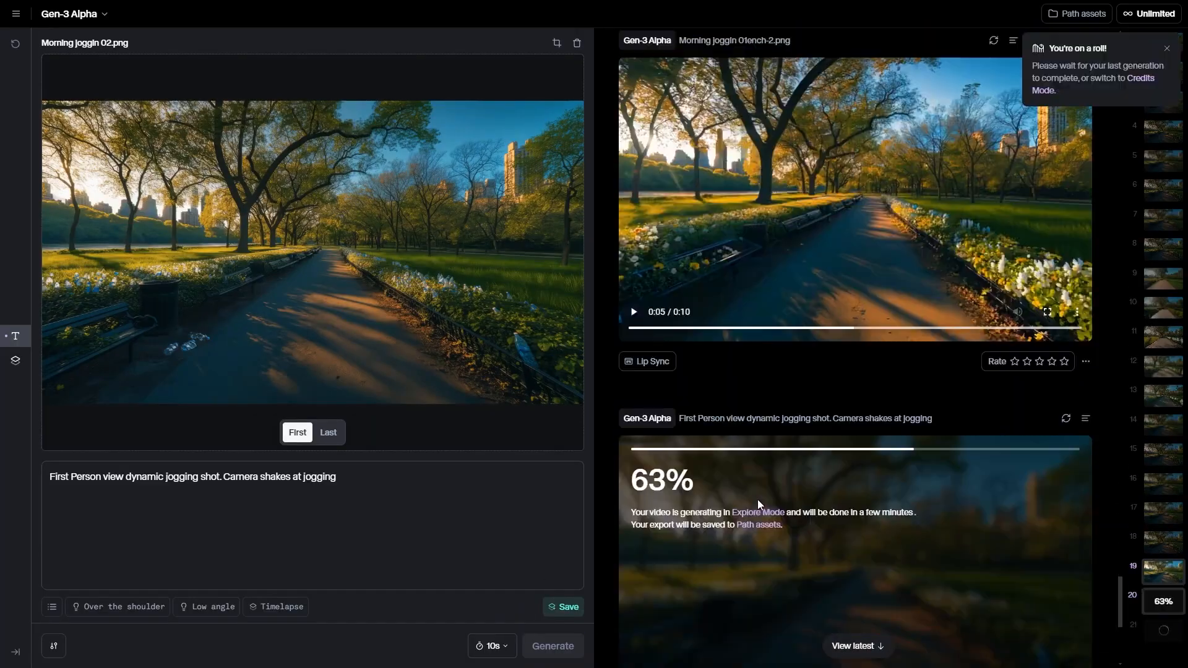
# - Switch to Runway Gen-3 Alpha and look through the generated park jogging videos
pyautogui.scroll(5, 761, 476)
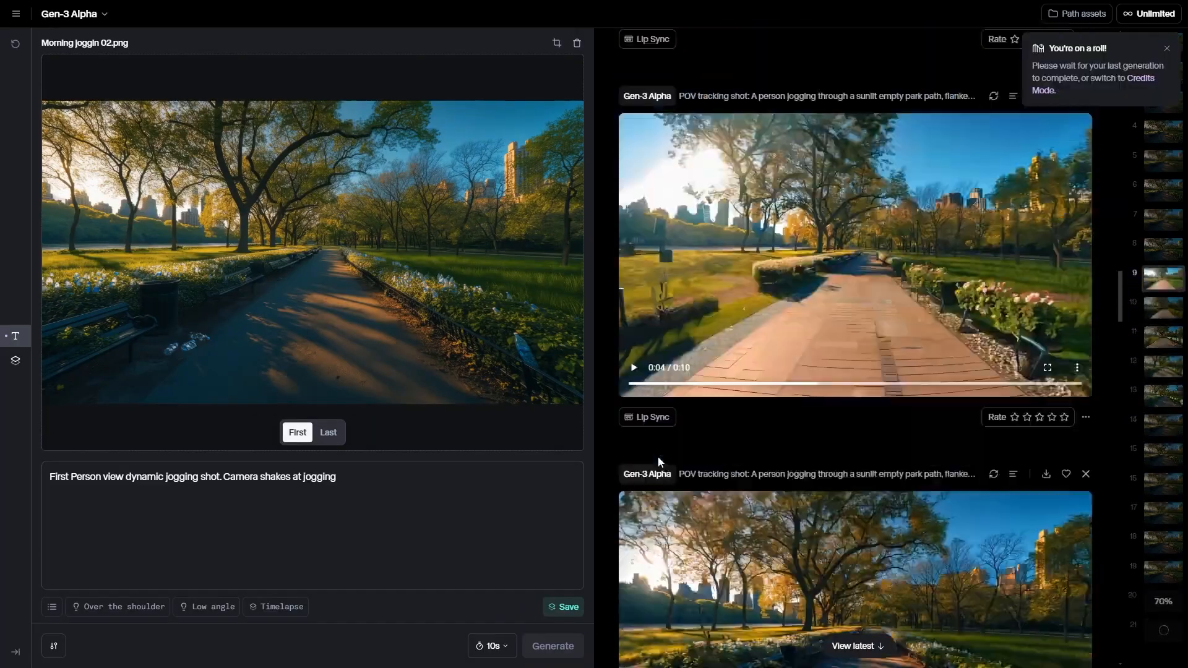
pyautogui.scroll(-5, 658, 461)
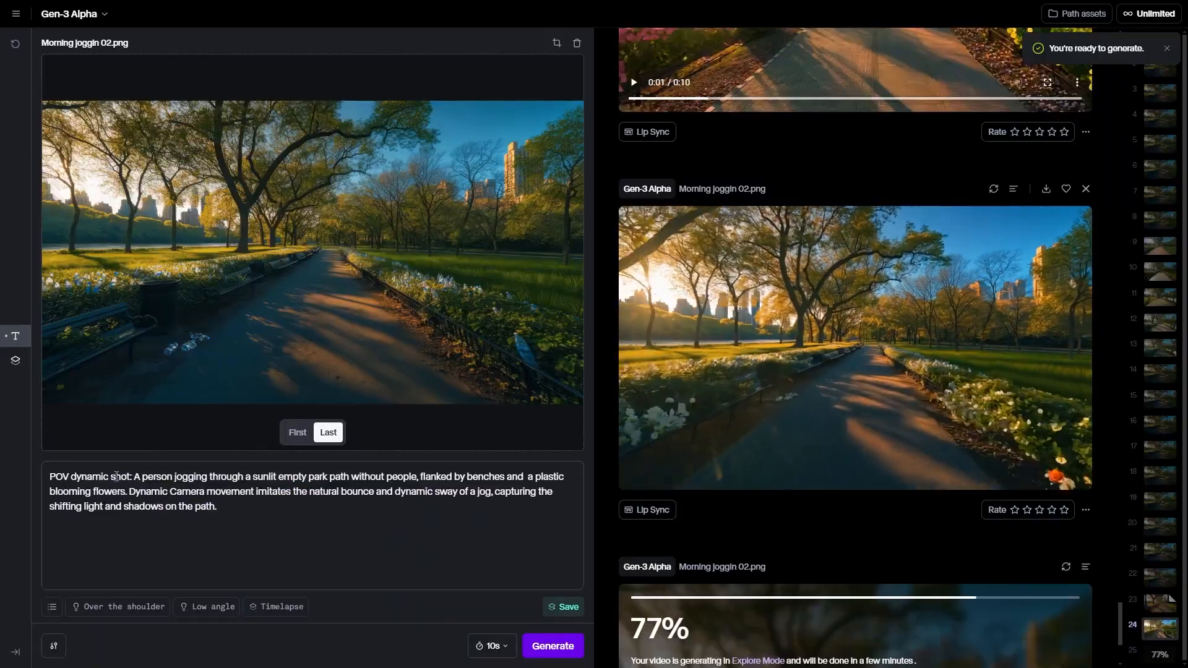
# - Remove "dynamic" from the opening and the closing light-and-shadow phrase from the POV jogging prompt, and generate a 10s video
pyautogui.doubleClick(79, 477)
pyautogui.press('BackSpace')
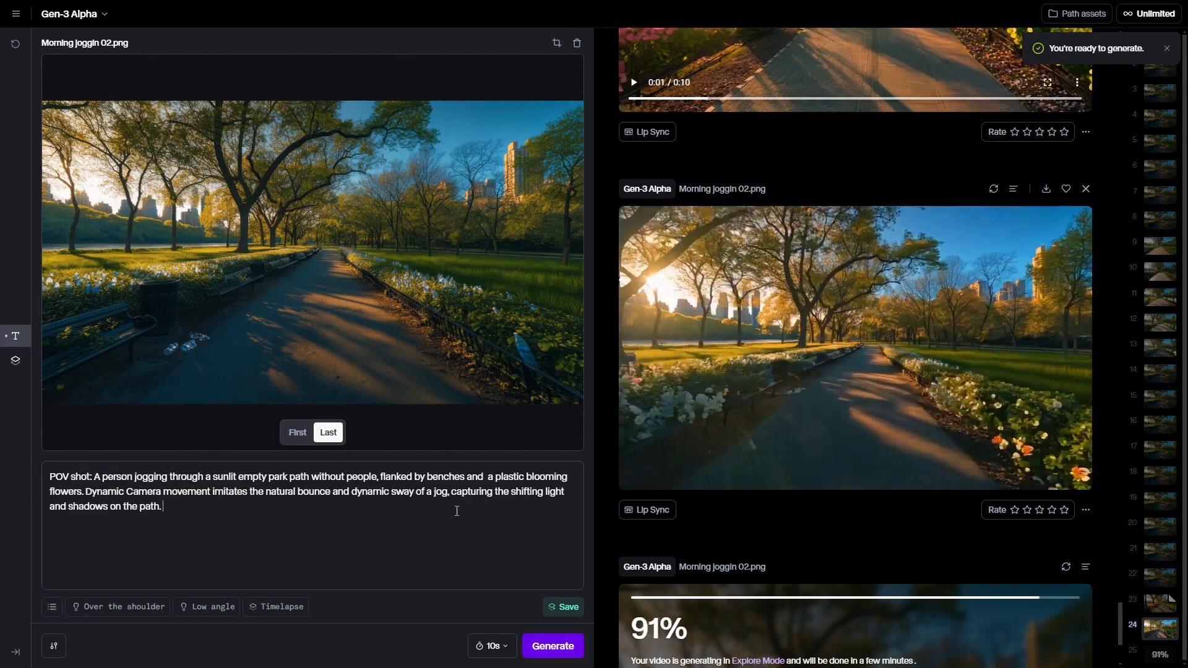
pyautogui.moveTo(449, 492); pyautogui.dragTo(501, 553)
pyautogui.press('BackSpace')
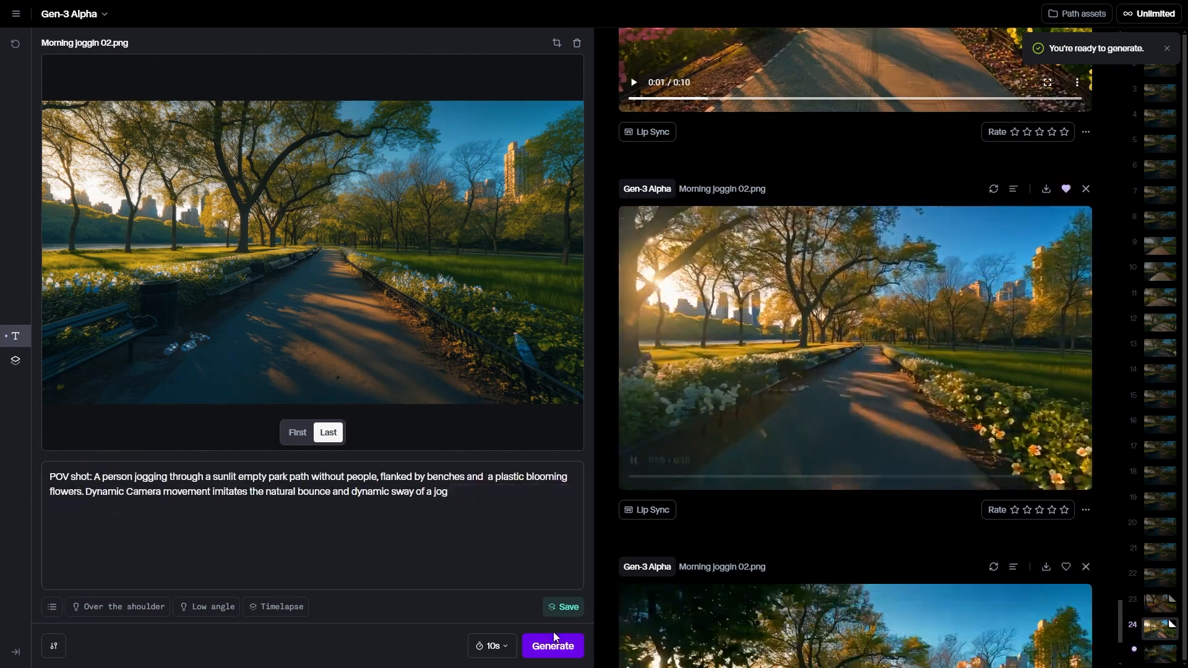
pyautogui.click(555, 640)
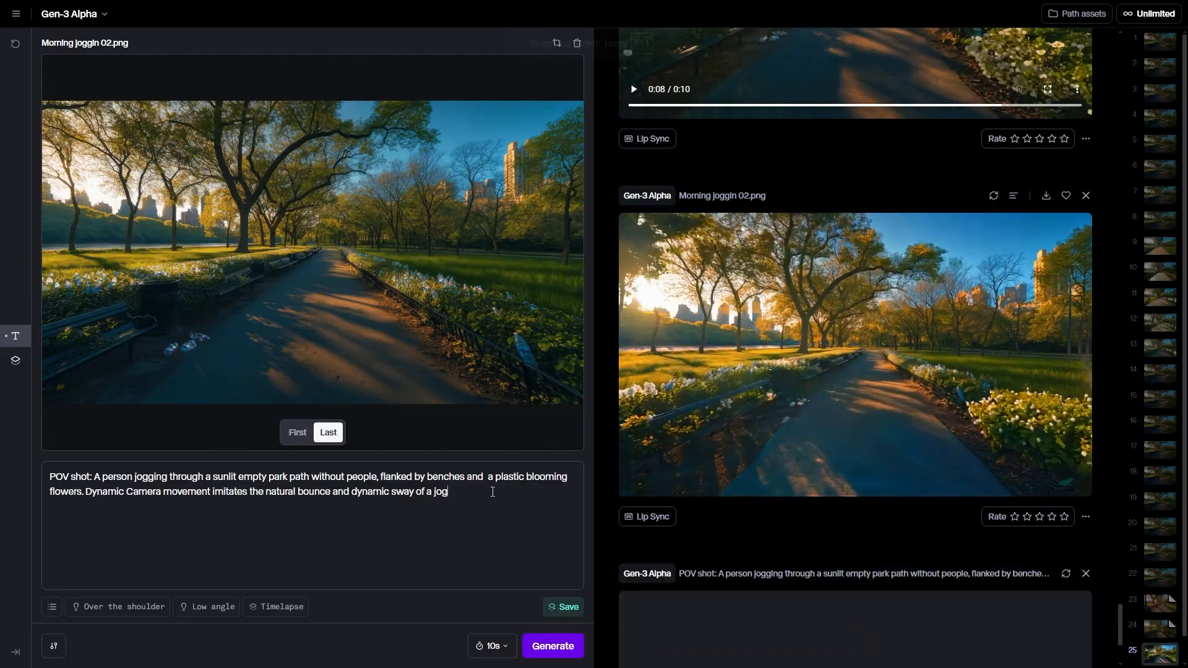
# - Prompt a flight from the park into trash-filled New York City streets, with plastic waste and bags tumbling from high-rise windows, and generate it
pyautogui.write('plastic')
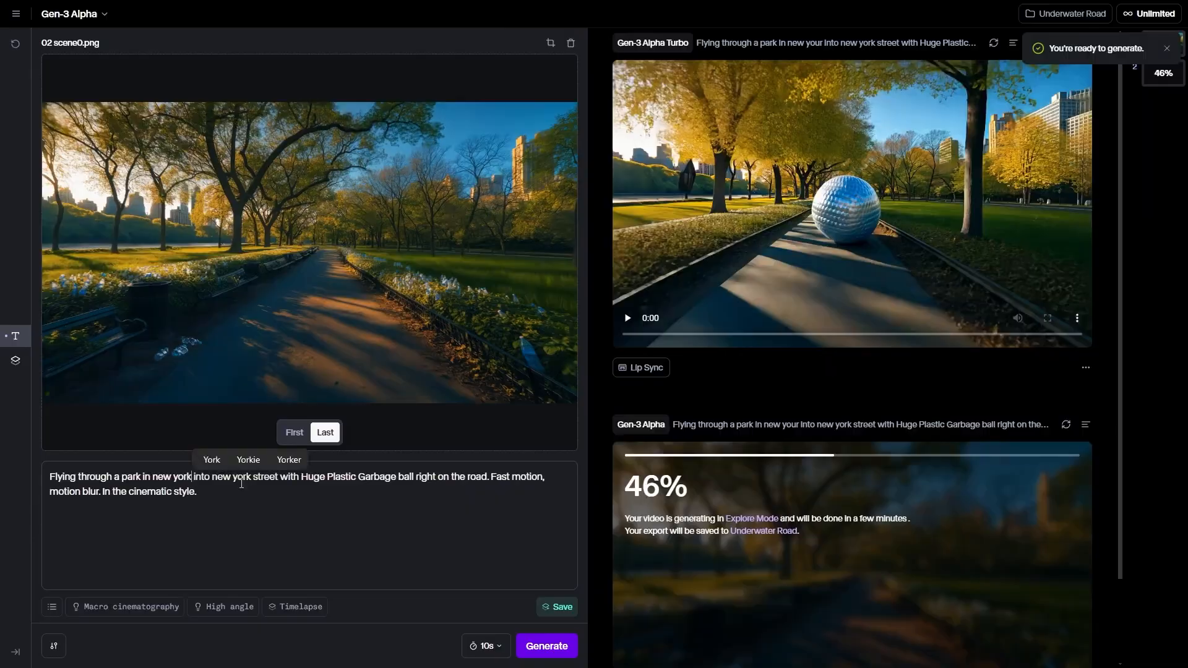
pyautogui.click(248, 507)
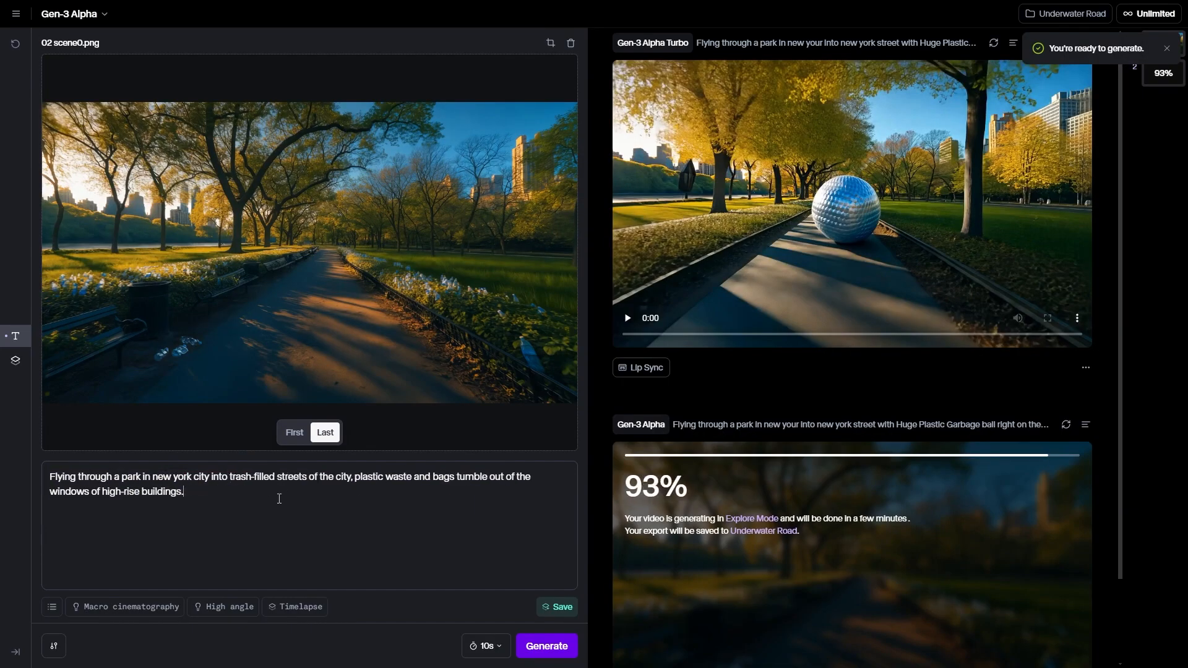
pyautogui.click(539, 648)
# - Review the flight videos and generate another with "Fast motion, motion blur. In the style of Hyperlapse, cinematographic." added to the prompt
pyautogui.scroll(-4, 855, 322)
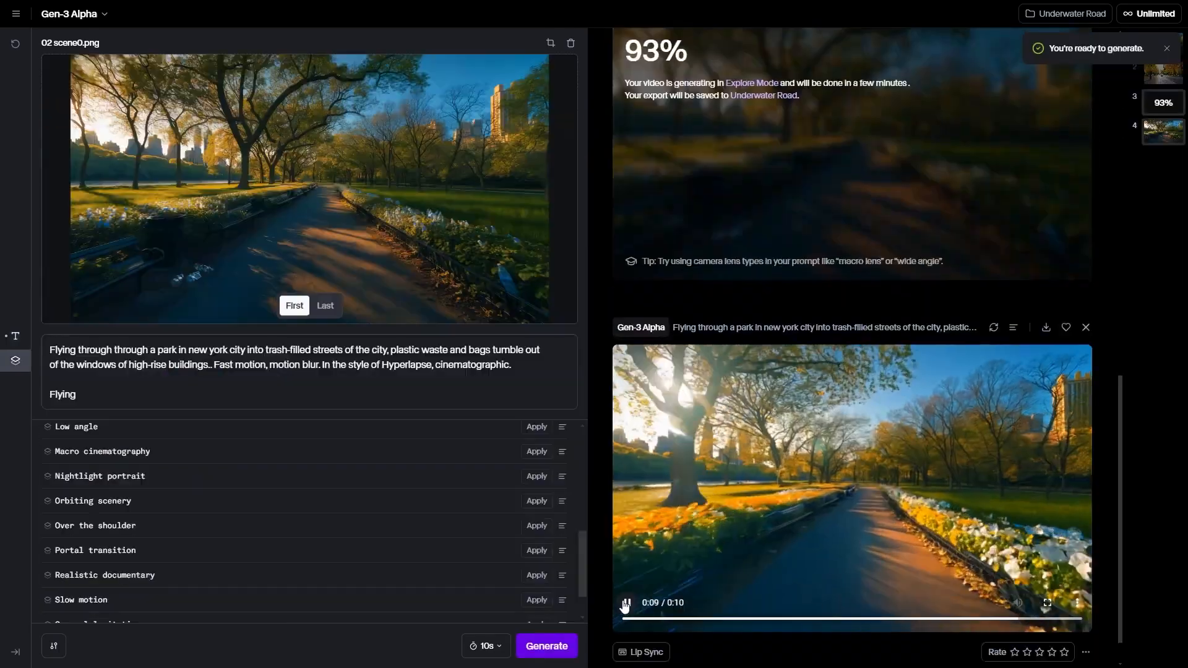
pyautogui.scroll(4, 631, 564)
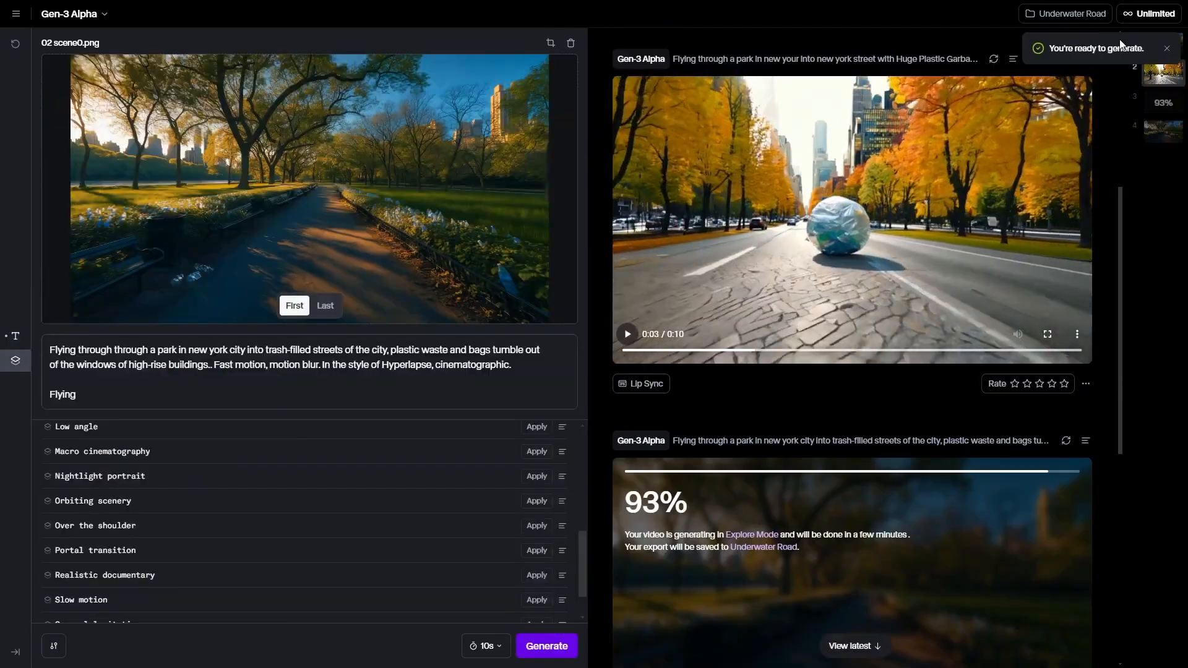
pyautogui.scroll(-4, 630, 564)
pyautogui.click(629, 561)
pyautogui.click(546, 646)
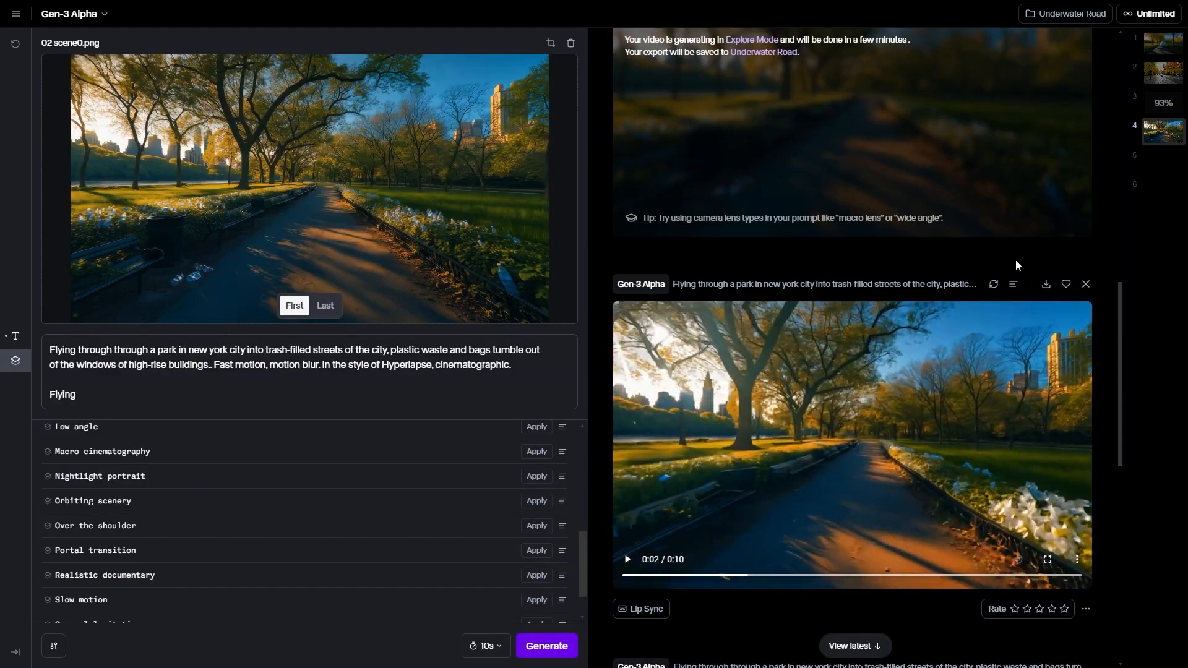
# - Look through the new flight videos and watch the park path with trash alongside it in full screen
pyautogui.scroll(-6, 851, 465)
pyautogui.scroll(2, 850, 465)
pyautogui.scroll(-2, 851, 464)
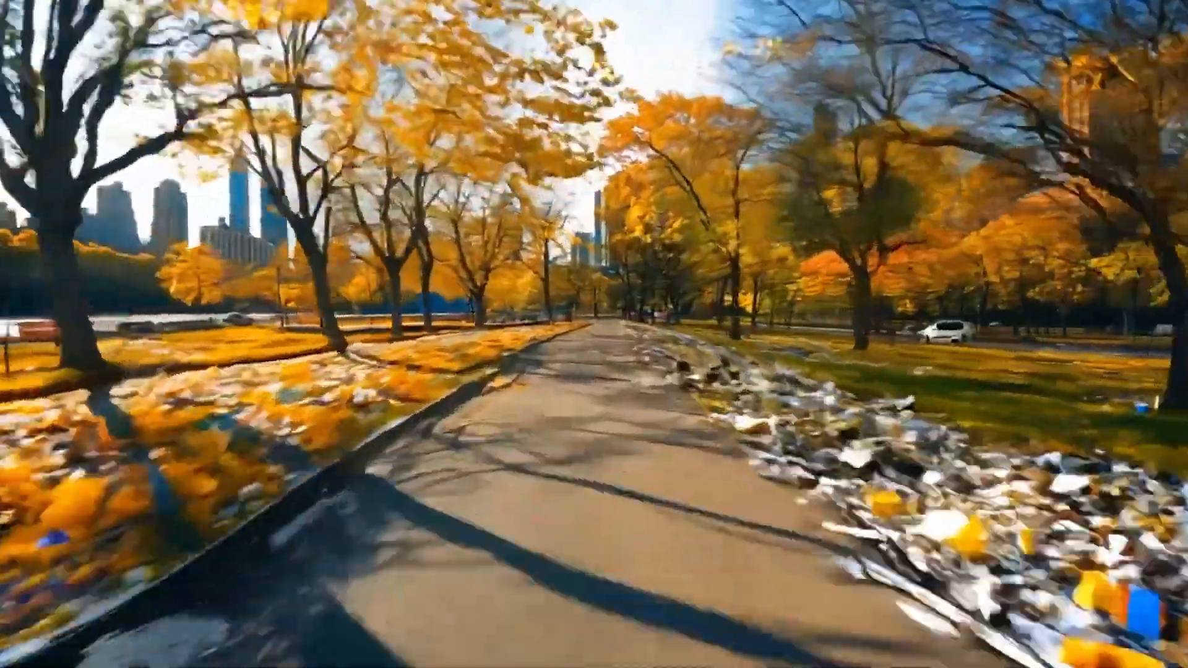
pyautogui.press('Escape')
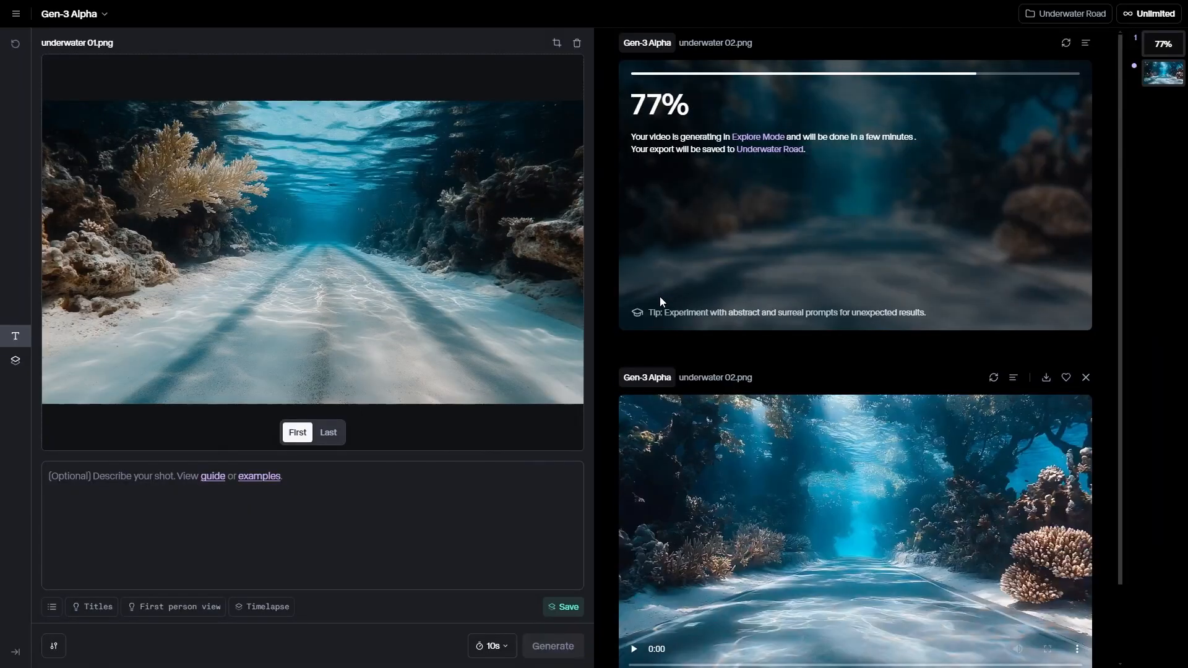
# - Watch the finished underwater 02 road video in full screen
pyautogui.doubleClick(799, 606)
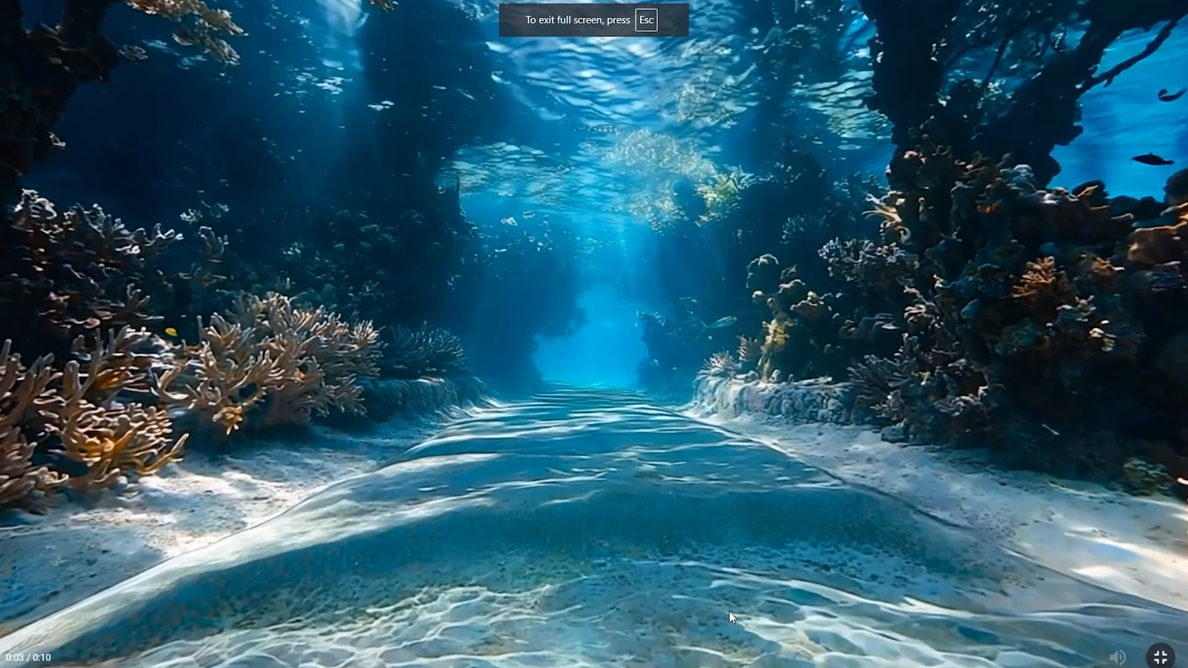
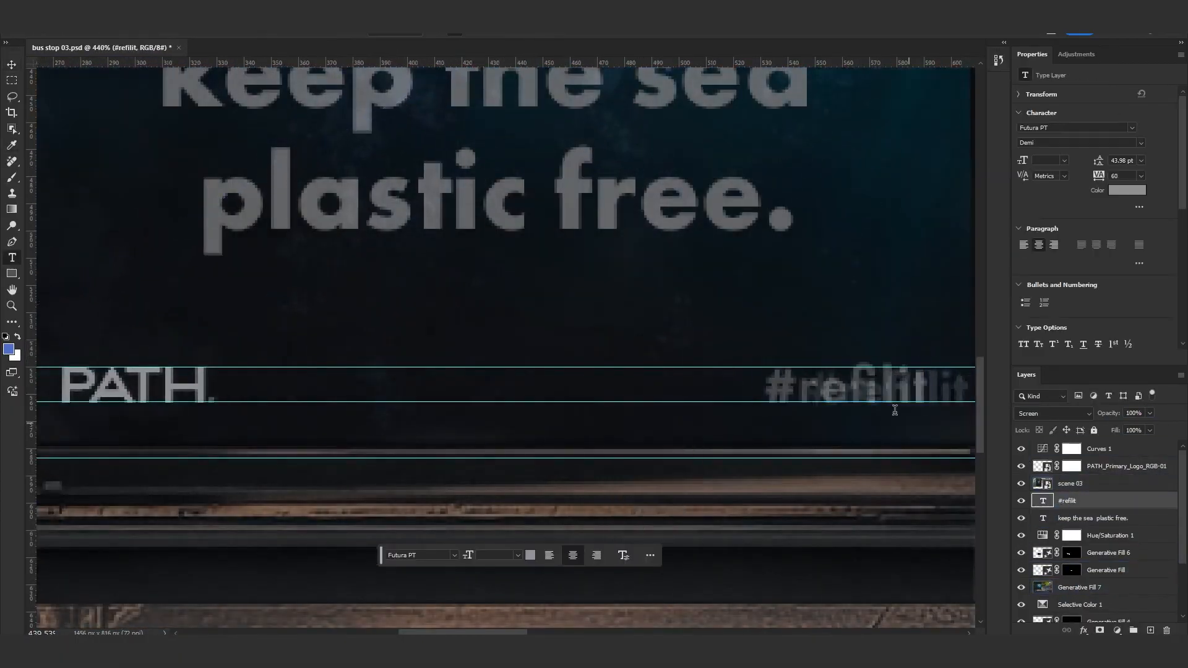
pyautogui.click(1022, 484)
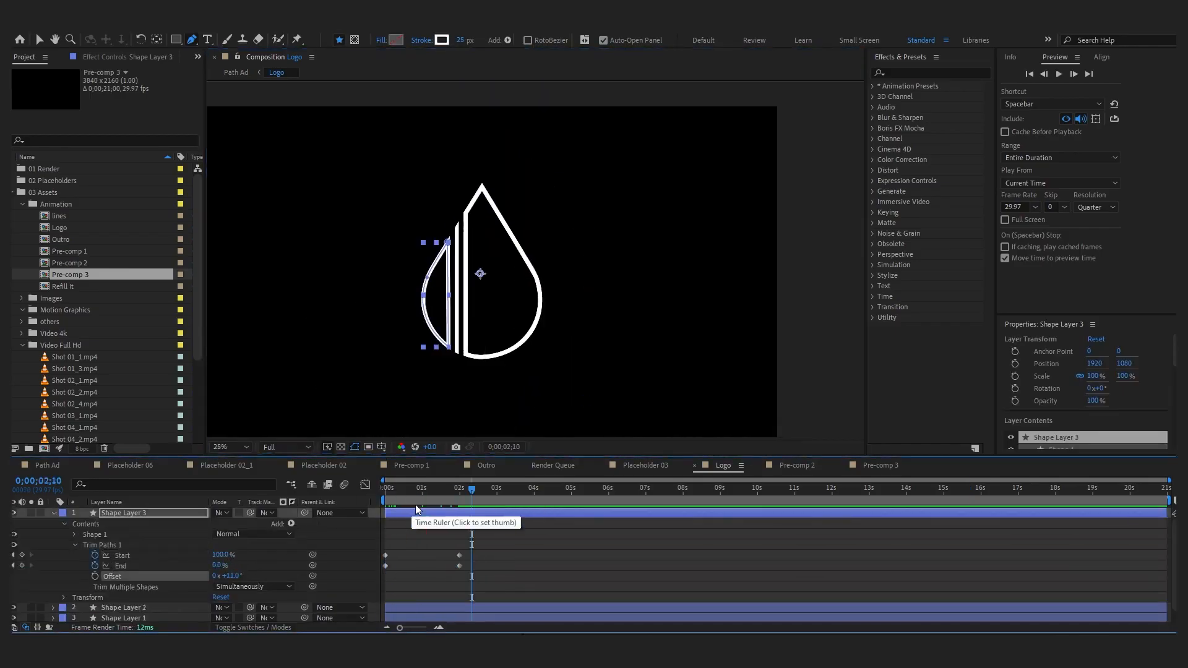
pyautogui.click(199, 530)
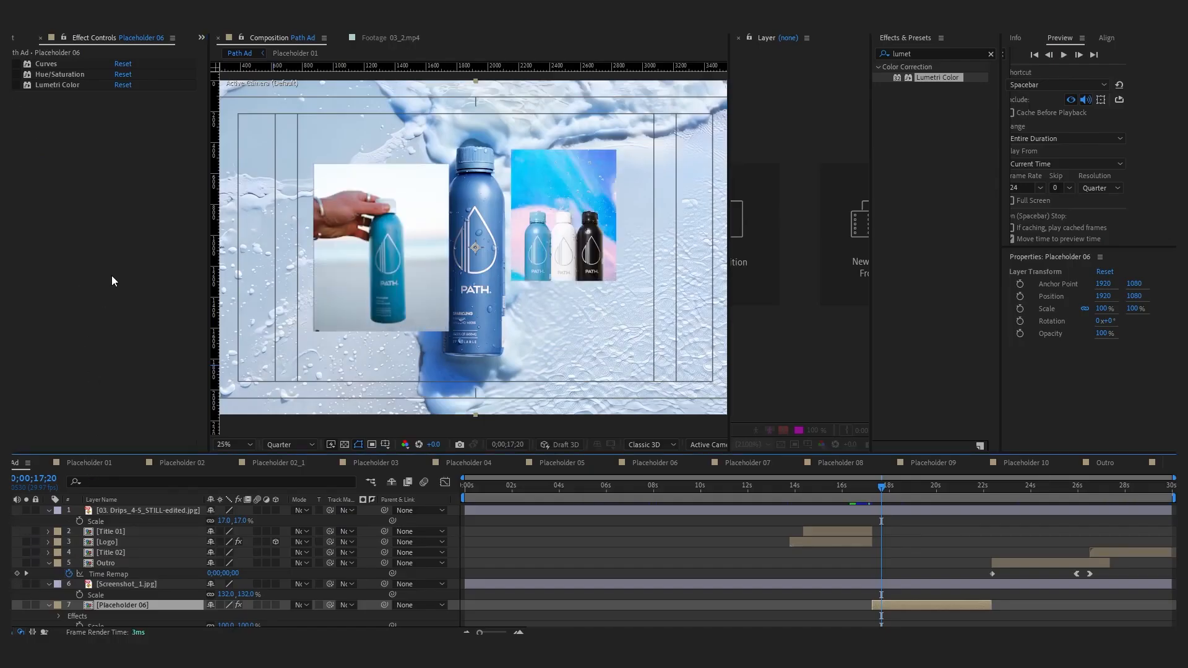
# - In After Effects, turn on the Curves, Hue/Saturation and Lumetri Color effects for Placeholder 06 and Placeholder 05
pyautogui.scroll(2, 279, 226)
pyautogui.click(16, 64)
pyautogui.click(16, 74)
pyautogui.doubleClick(59, 75)
pyautogui.doubleClick(46, 64)
pyautogui.doubleClick(45, 64)
# - Set the Lumetri Color Vibrance to 100 on the Placeholder 04 layer
pyautogui.moveTo(136, 106); pyautogui.dragTo(363, 107)
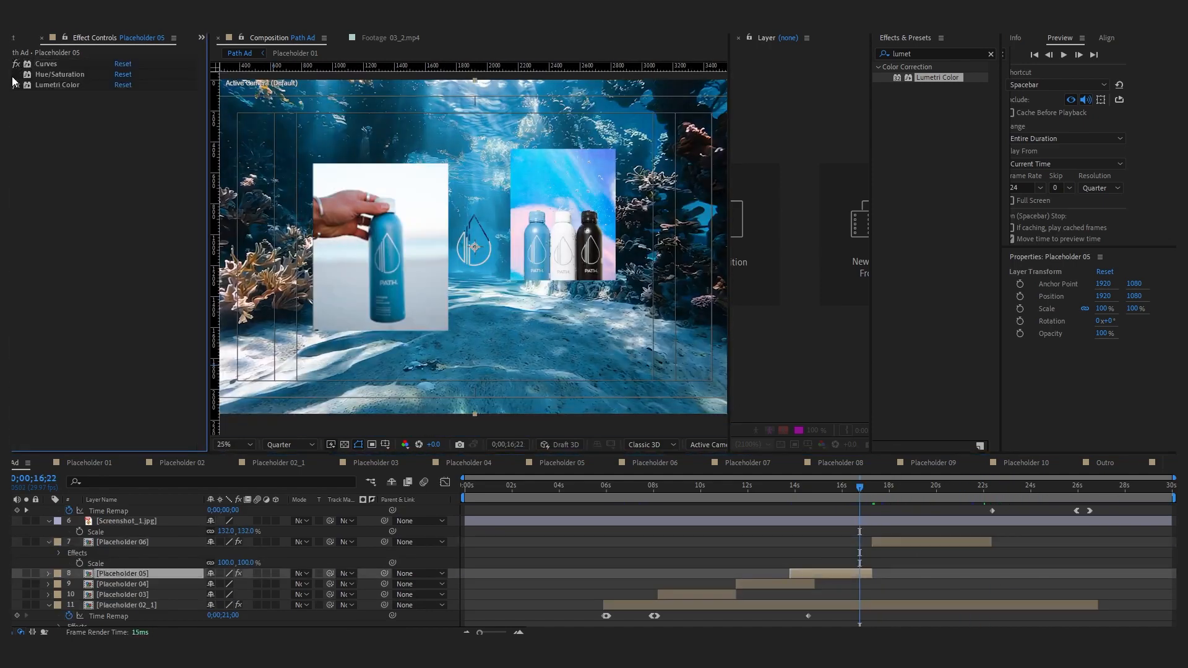
pyautogui.moveTo(124, 194); pyautogui.dragTo(117, 185)
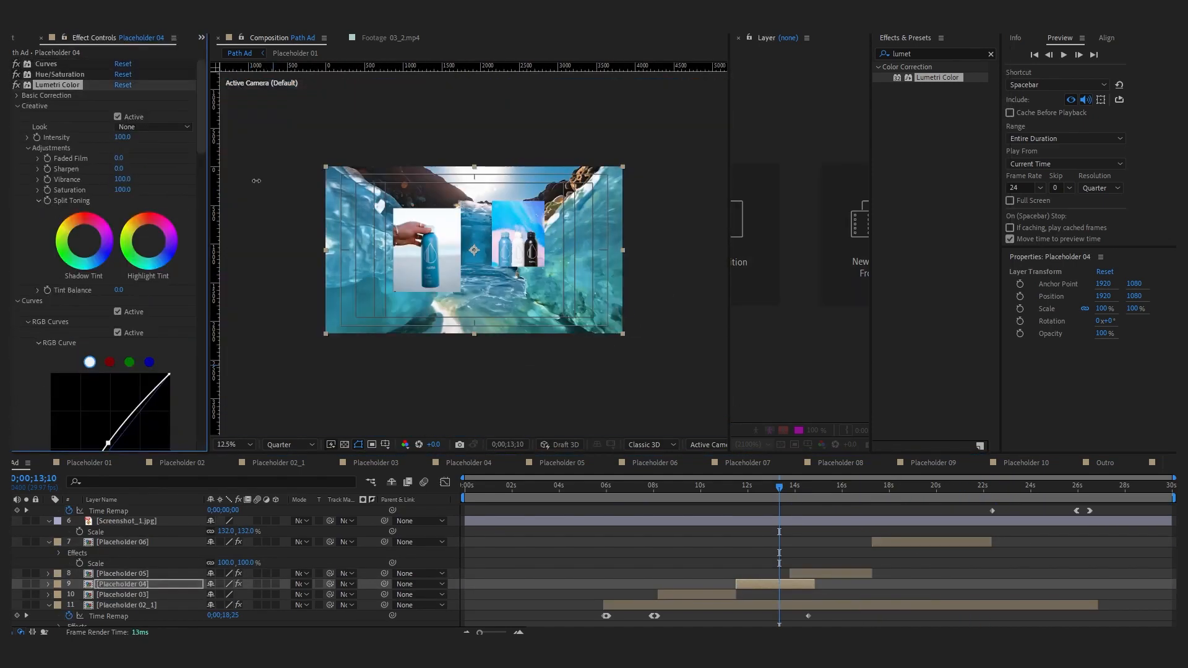
pyautogui.click(125, 152)
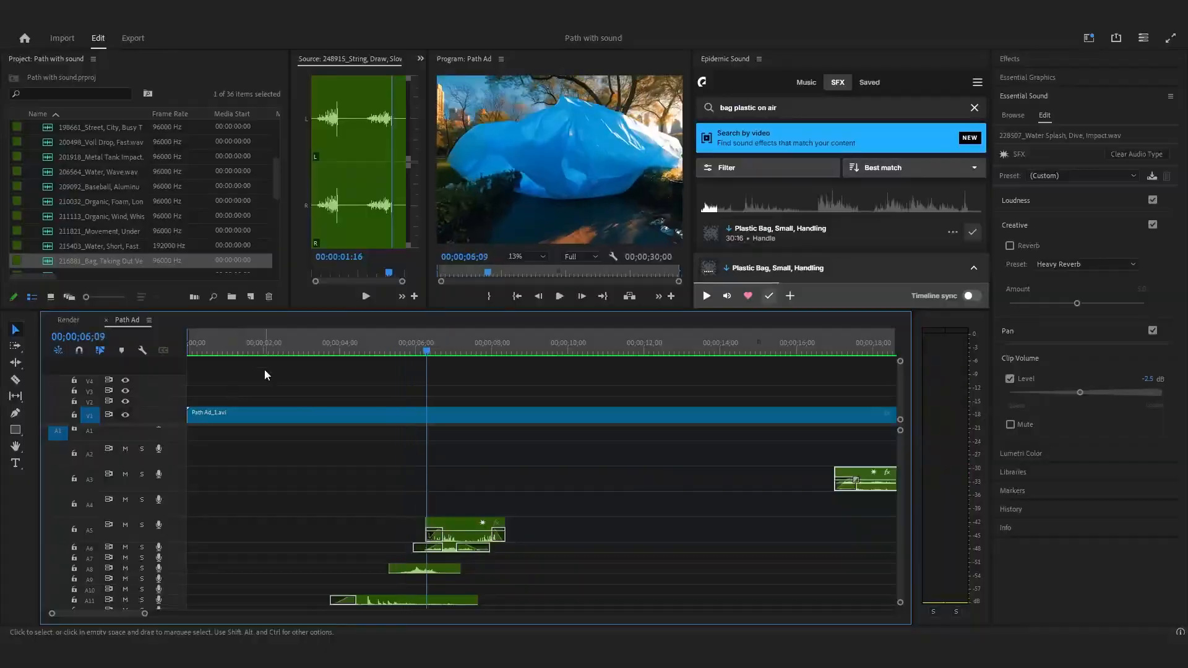
# - In Premiere Pro, extend the opening sound clip on track A29 to about 7 seconds and play the passage
pyautogui.scroll(-6, 300, 516)
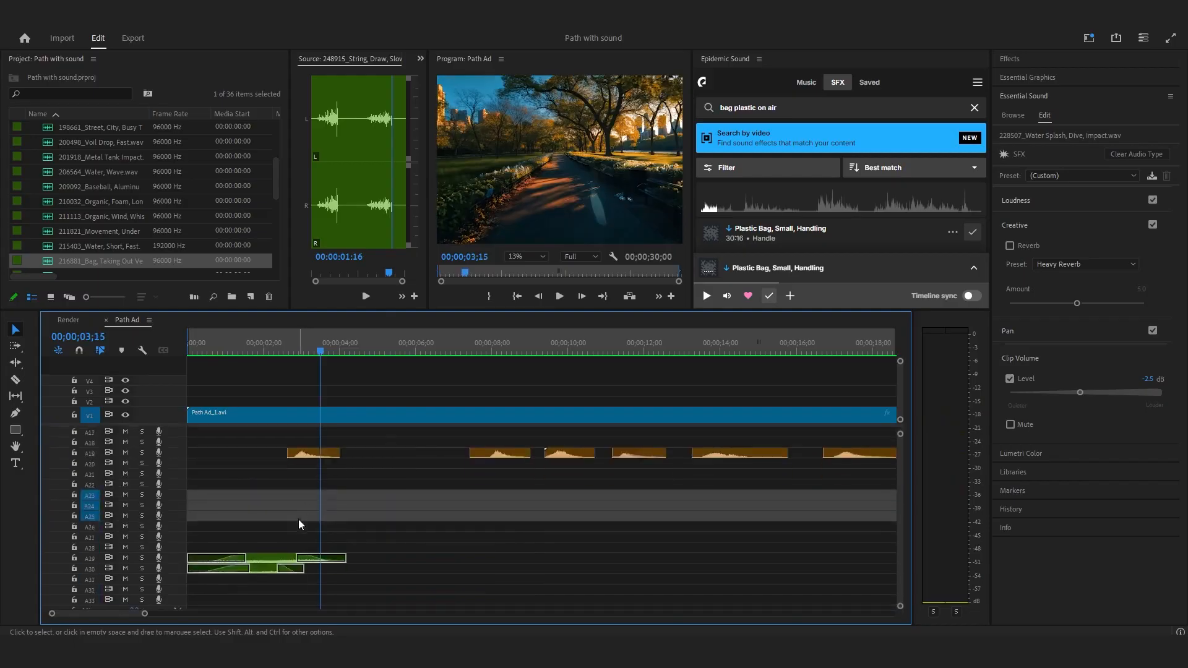
pyautogui.moveTo(424, 540); pyautogui.dragTo(454, 538)
pyautogui.click(407, 345)
pyautogui.press('space')
pyautogui.click(364, 346)
pyautogui.press('space')
pyautogui.press('space')
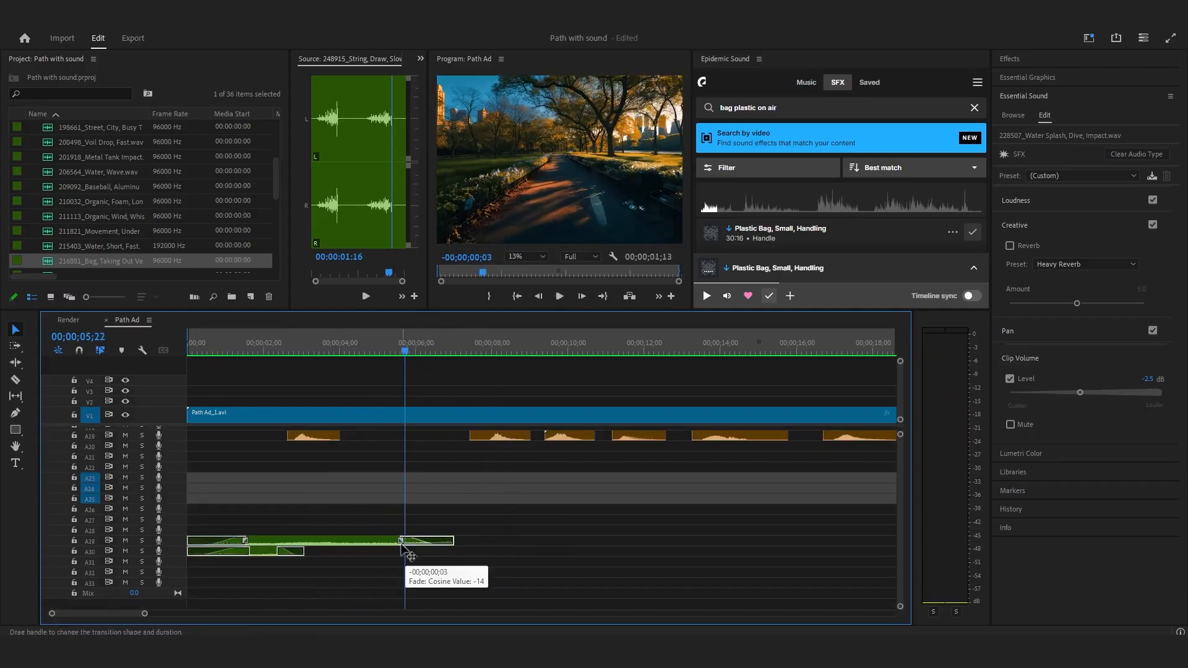
# - Make the fade-out of the A29 clip start at about 5 seconds and play it back
pyautogui.moveTo(381, 549); pyautogui.dragTo(381, 550)
pyautogui.click(373, 355)
pyautogui.press('space')
pyautogui.moveTo(373, 354); pyautogui.dragTo(224, 366)
pyautogui.press('space')
pyautogui.click(292, 355)
pyautogui.click(202, 355)
# - Lengthen the fade-out of the A29 clip so it starts at about 2.7 seconds, and listen to the transition
pyautogui.moveTo(381, 541); pyautogui.dragTo(289, 548)
pyautogui.click(397, 514)
pyautogui.press('space')
pyautogui.press('space')
pyautogui.click(274, 353)
pyautogui.press('space')
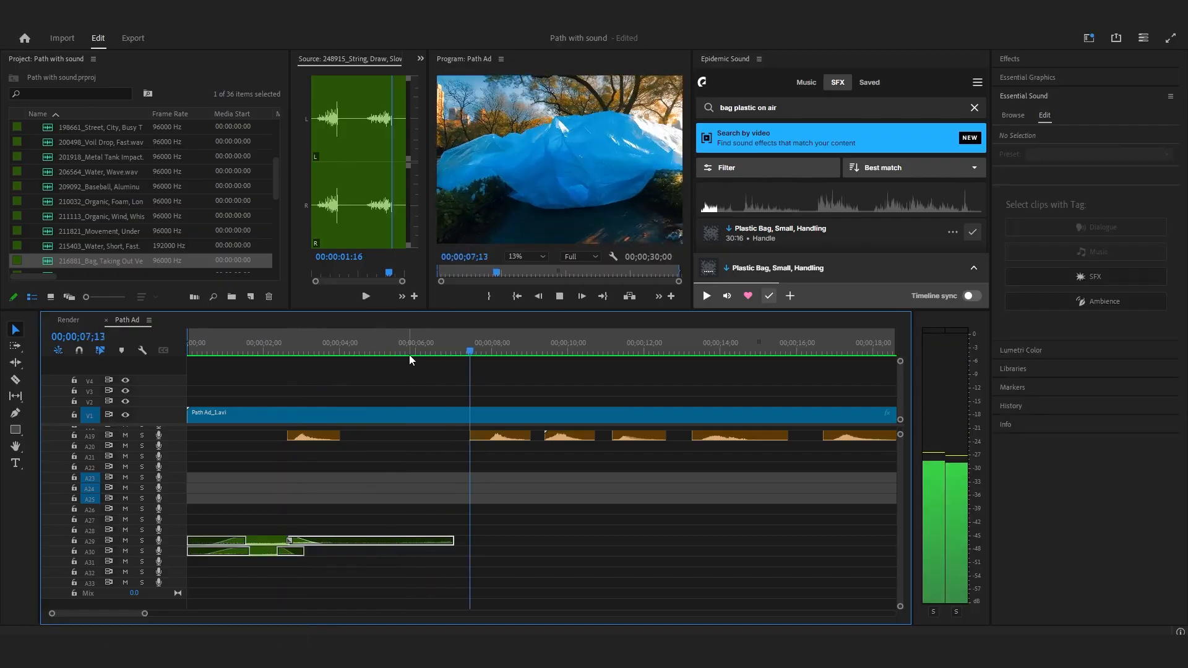
pyautogui.moveTo(405, 355); pyautogui.dragTo(166, 372)
pyautogui.press('space')
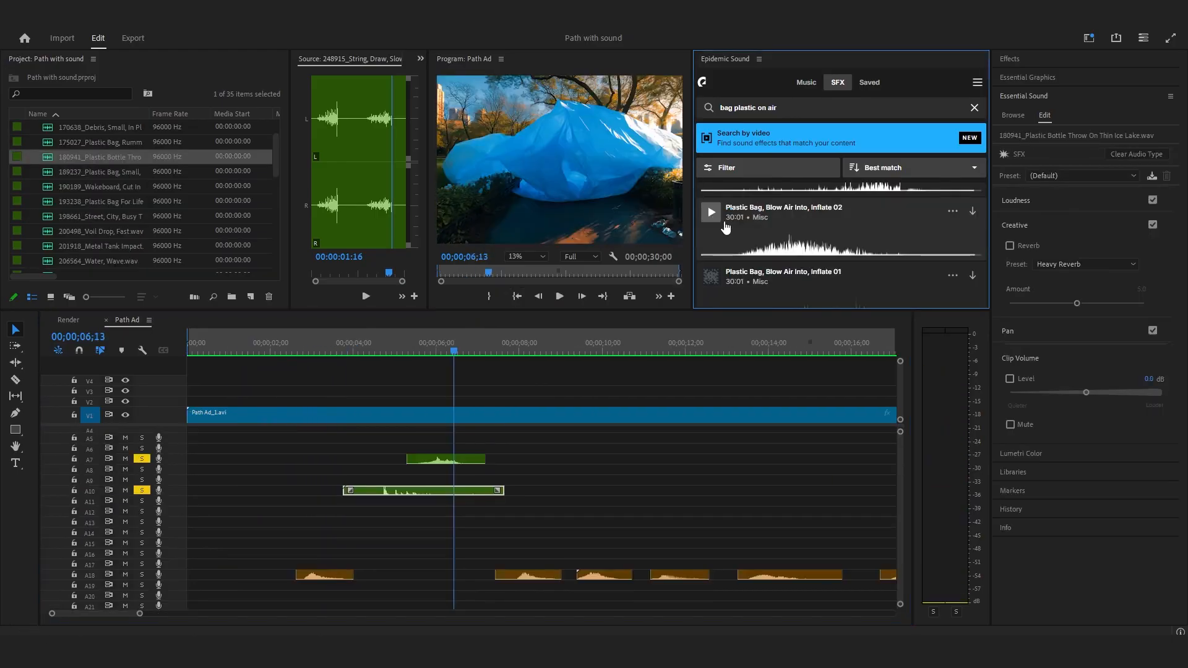
# - Preview the plastic bag sound effects in the "bag plastic on air" results, from the blow-air sounds to the bag-handling sounds
pyautogui.click(710, 218)
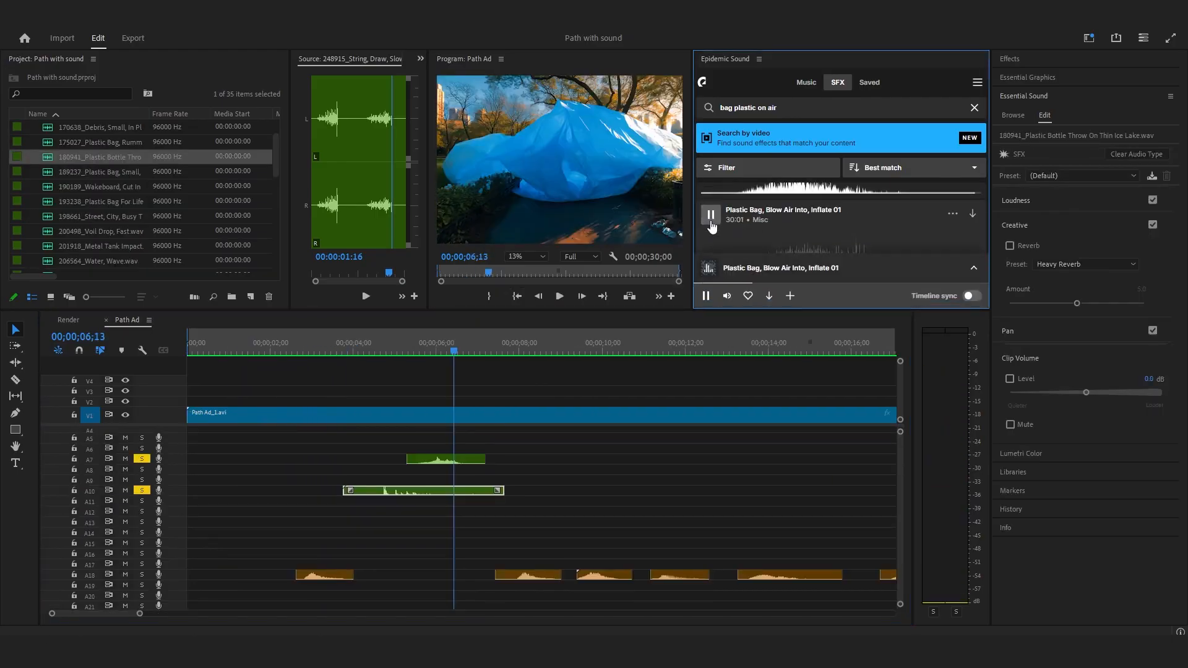
pyautogui.click(710, 216)
pyautogui.scroll(-1, 713, 232)
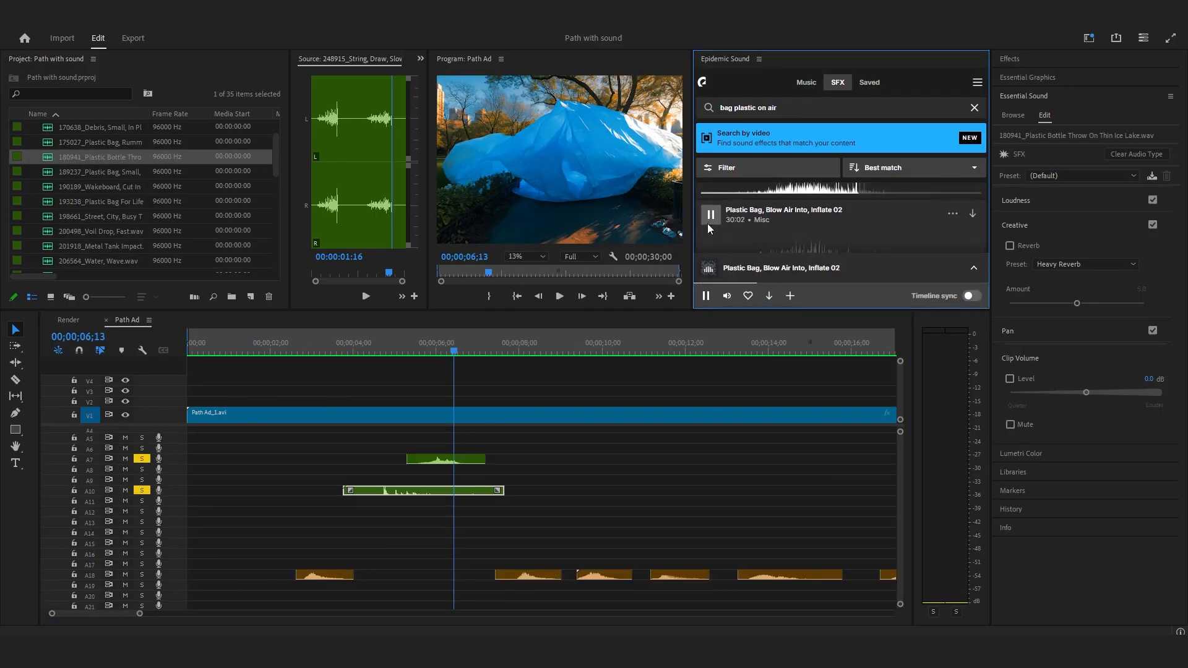
pyautogui.scroll(-2, 710, 231)
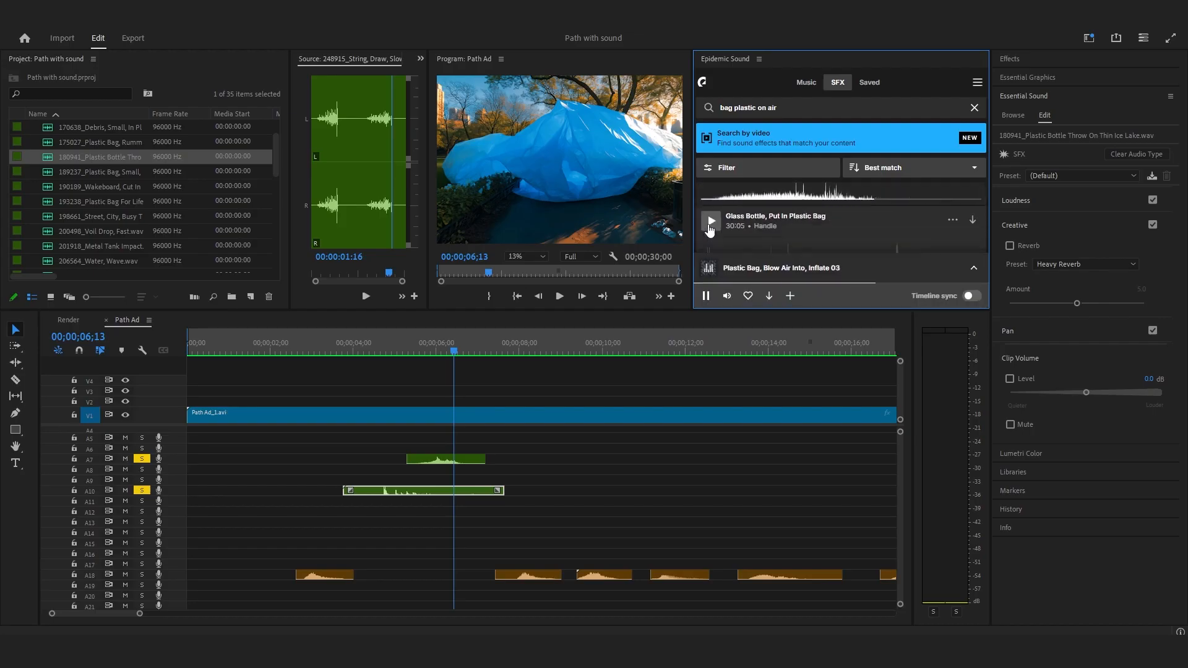
pyautogui.click(709, 224)
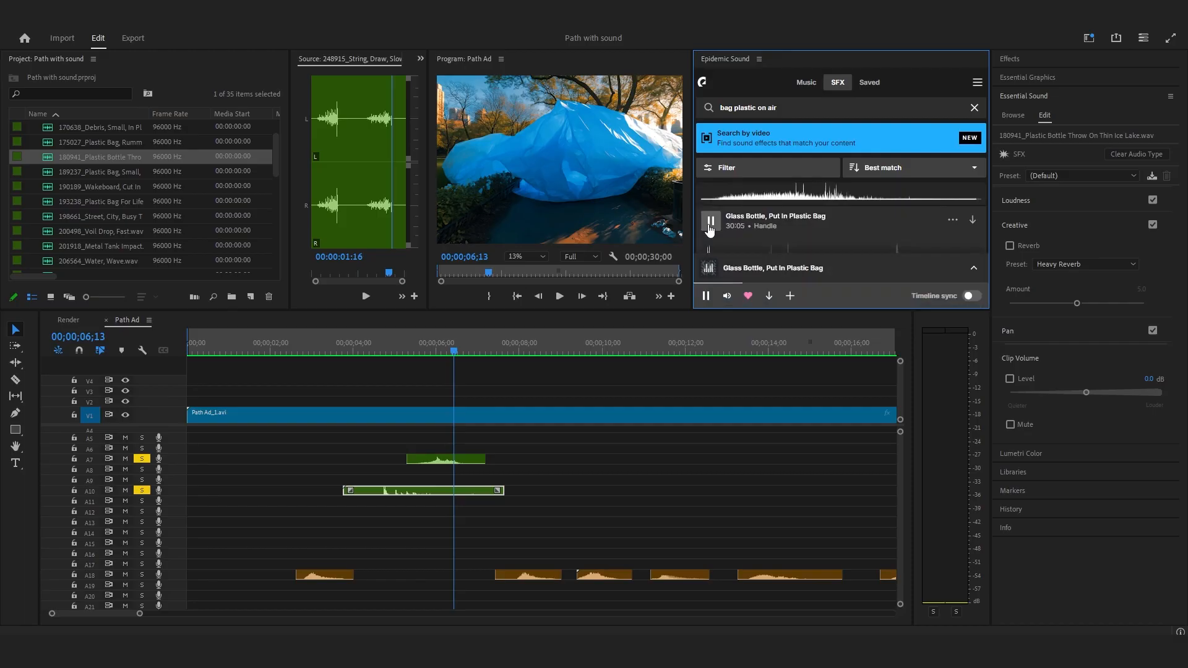
pyautogui.scroll(-1, 710, 229)
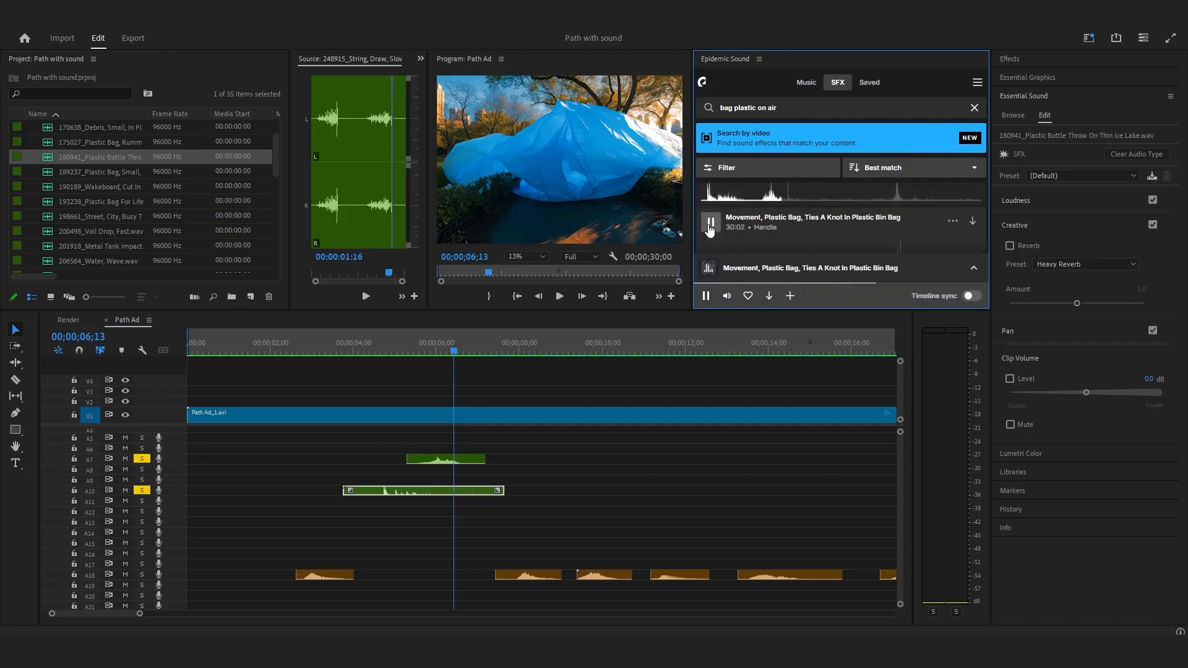
pyautogui.scroll(-1, 709, 228)
pyautogui.click(710, 224)
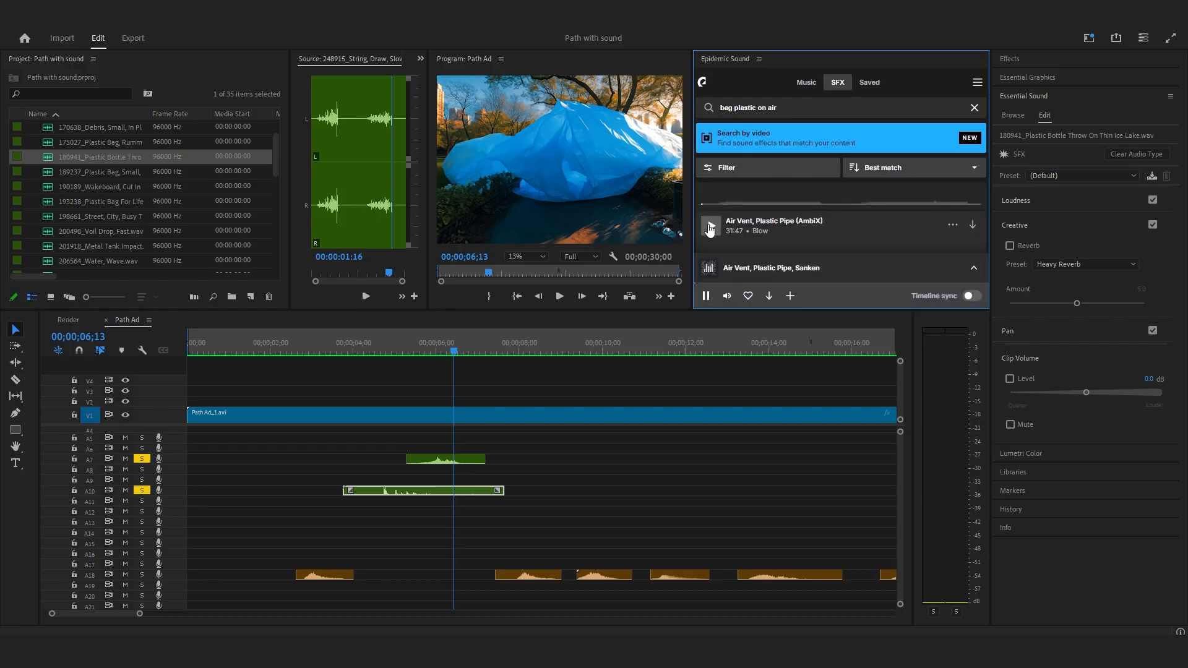
pyautogui.scroll(-1, 710, 229)
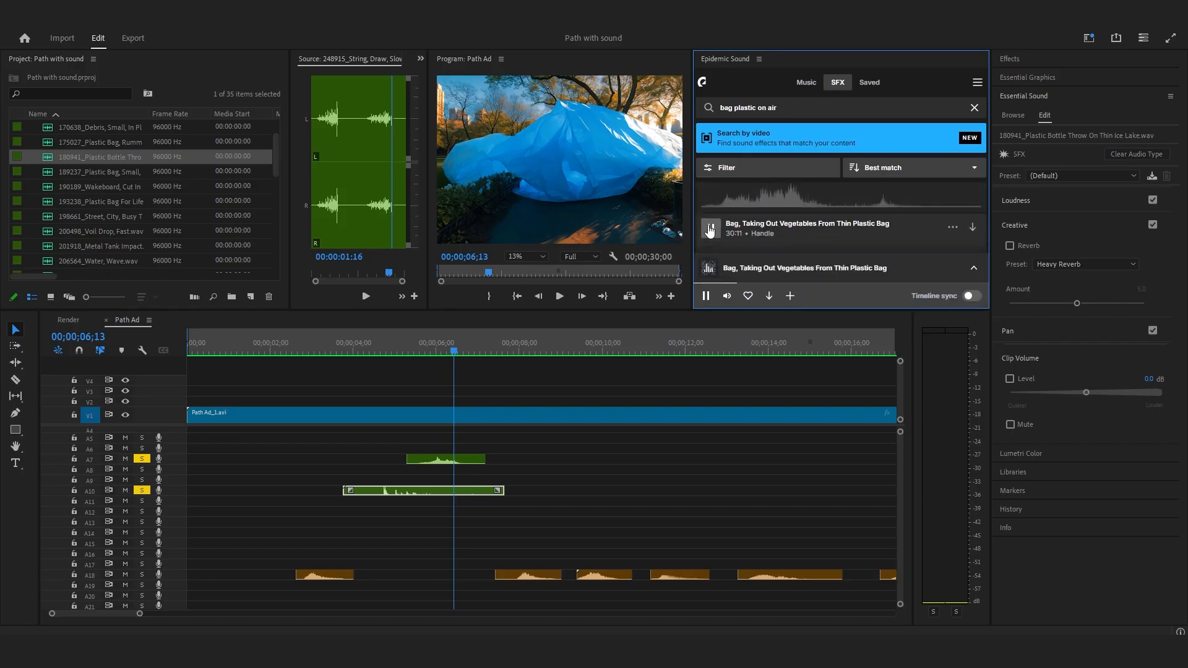
# - Import "Bag, Taking Out Vegetables From Thin Plastic Bag" to the timeline at the playhead and move the clip to track A6
pyautogui.scroll(1, 709, 229)
pyautogui.click(952, 230)
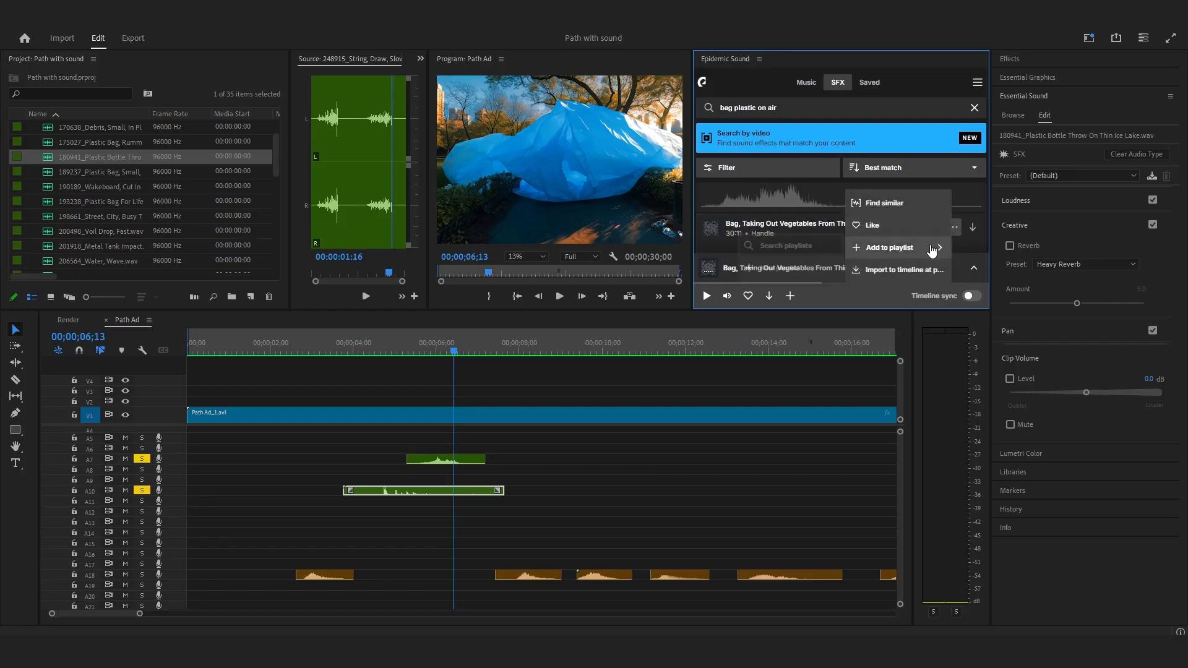
pyautogui.moveTo(931, 249)
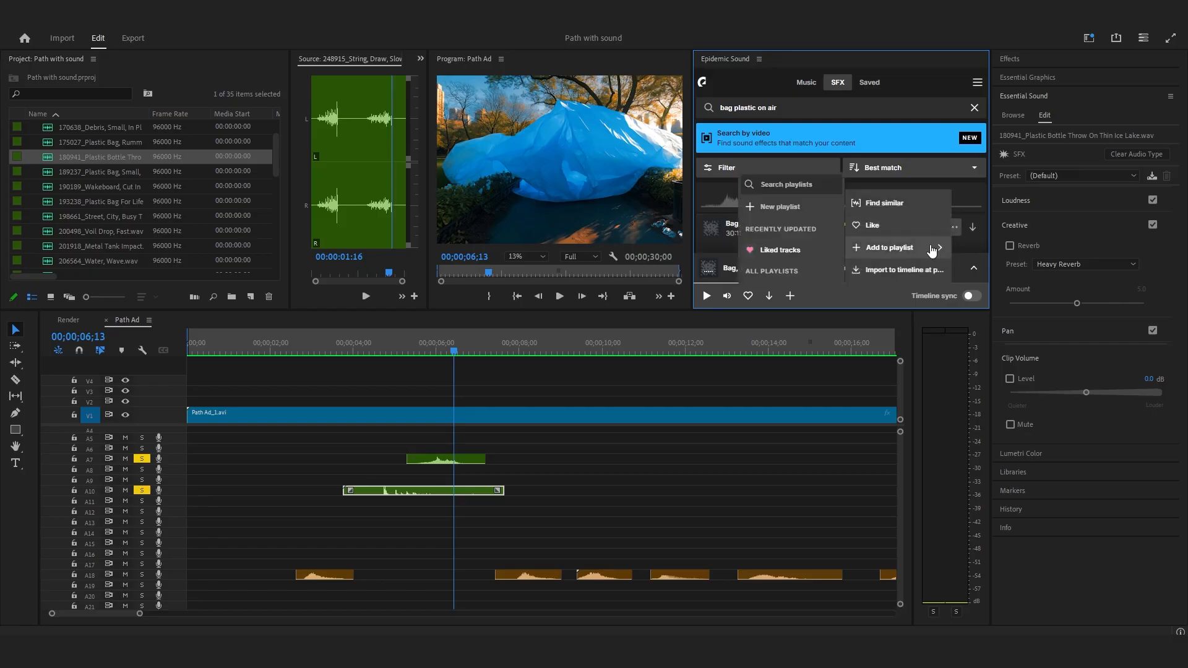
pyautogui.click(908, 270)
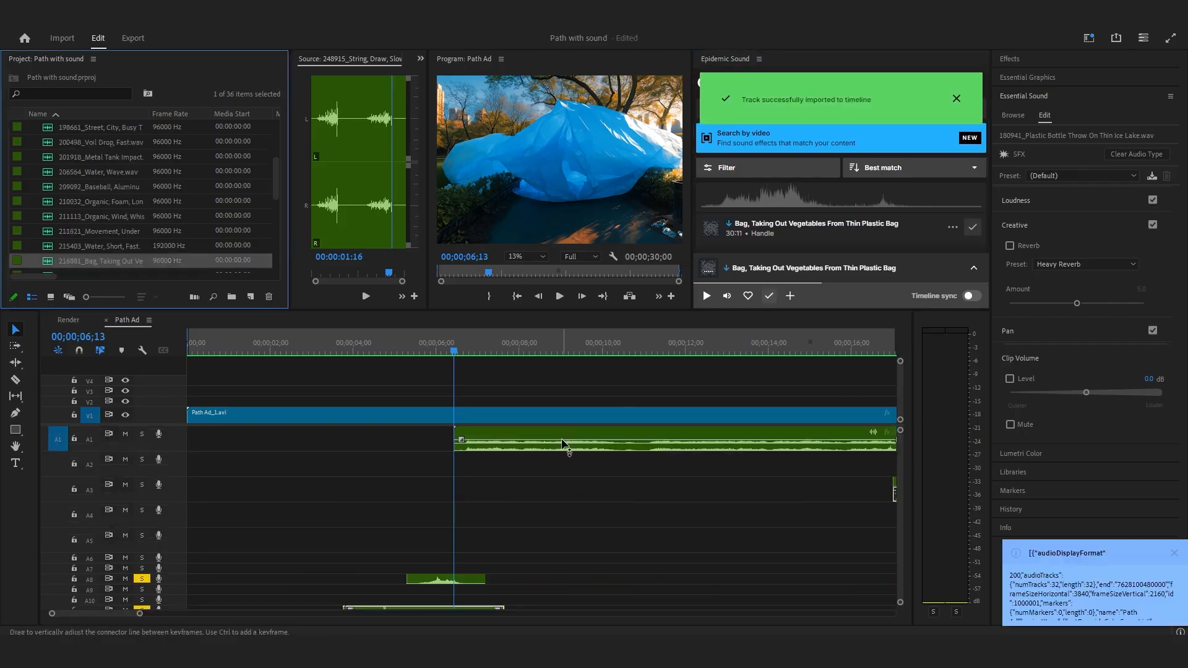
pyautogui.moveTo(560, 443); pyautogui.dragTo(533, 562)
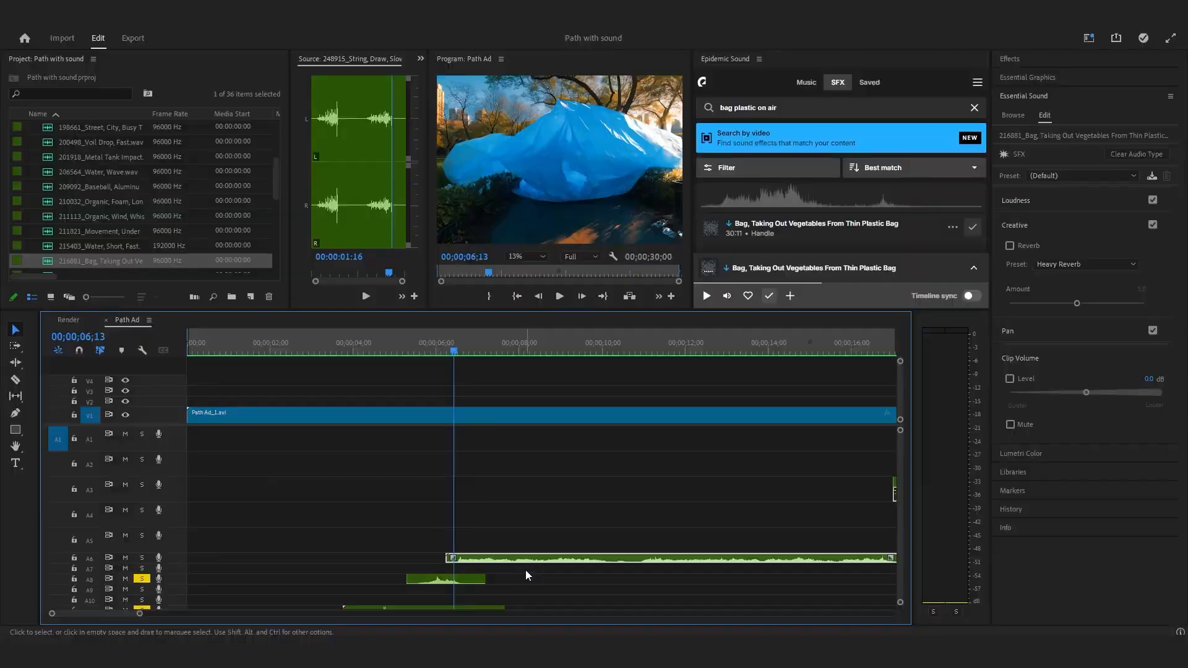
# - Solo track A6, fade in the start of its plastic bag clip, and play the passage
pyautogui.scroll(3, 523, 572)
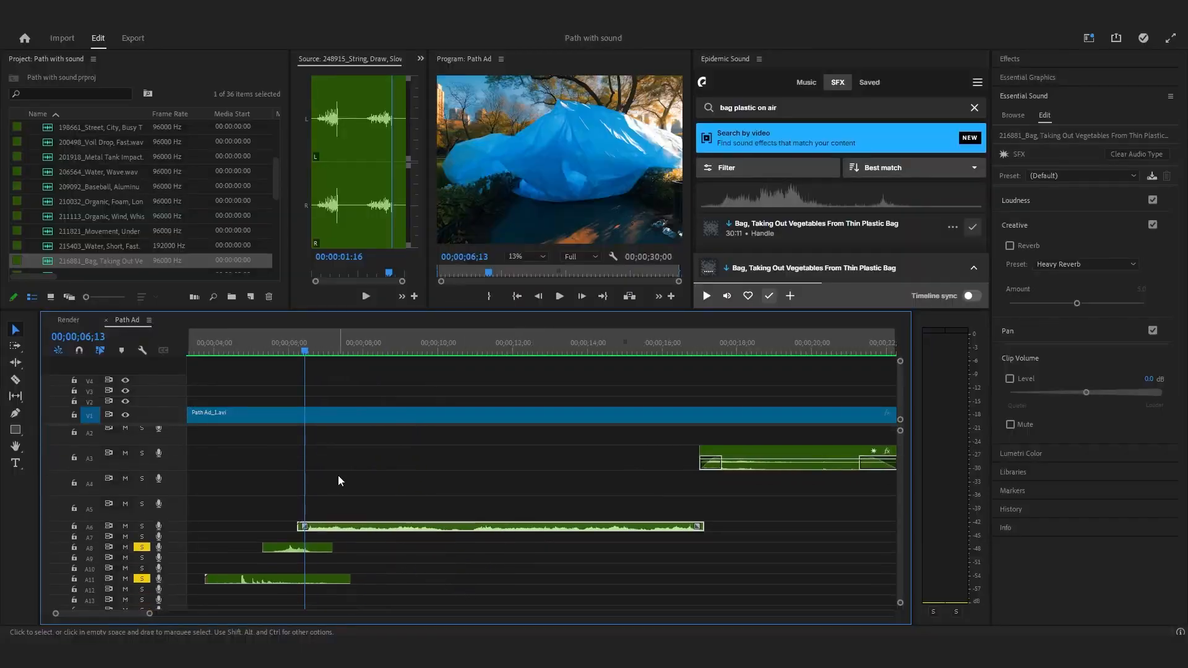
pyautogui.press('space')
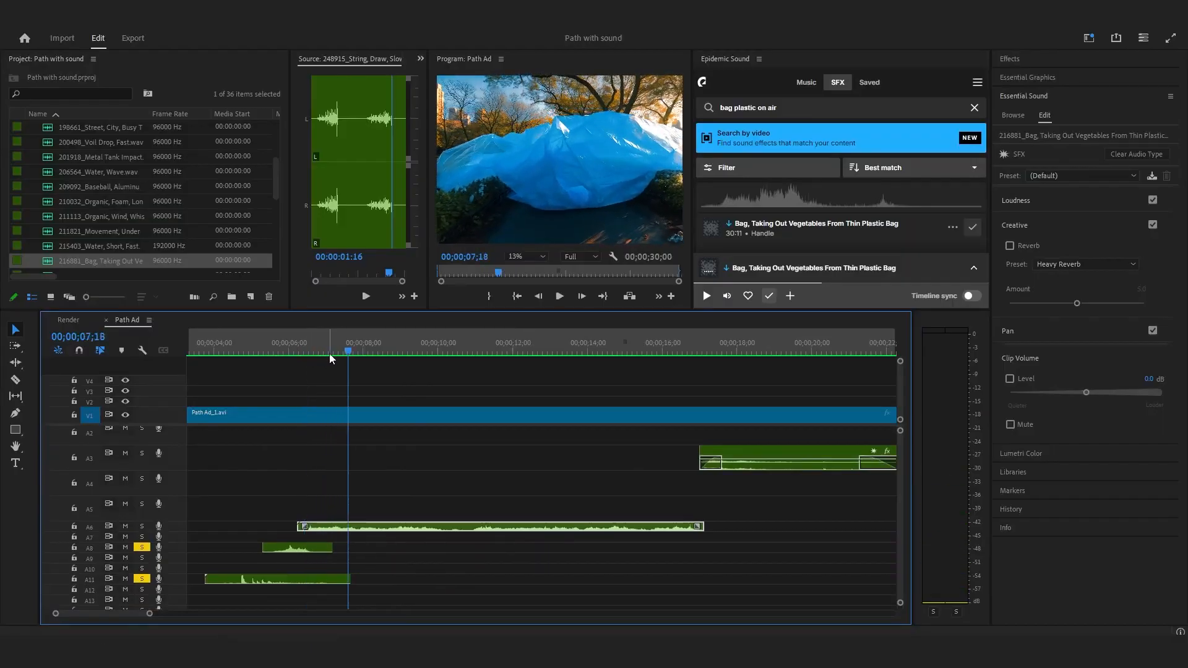
pyautogui.click(142, 526)
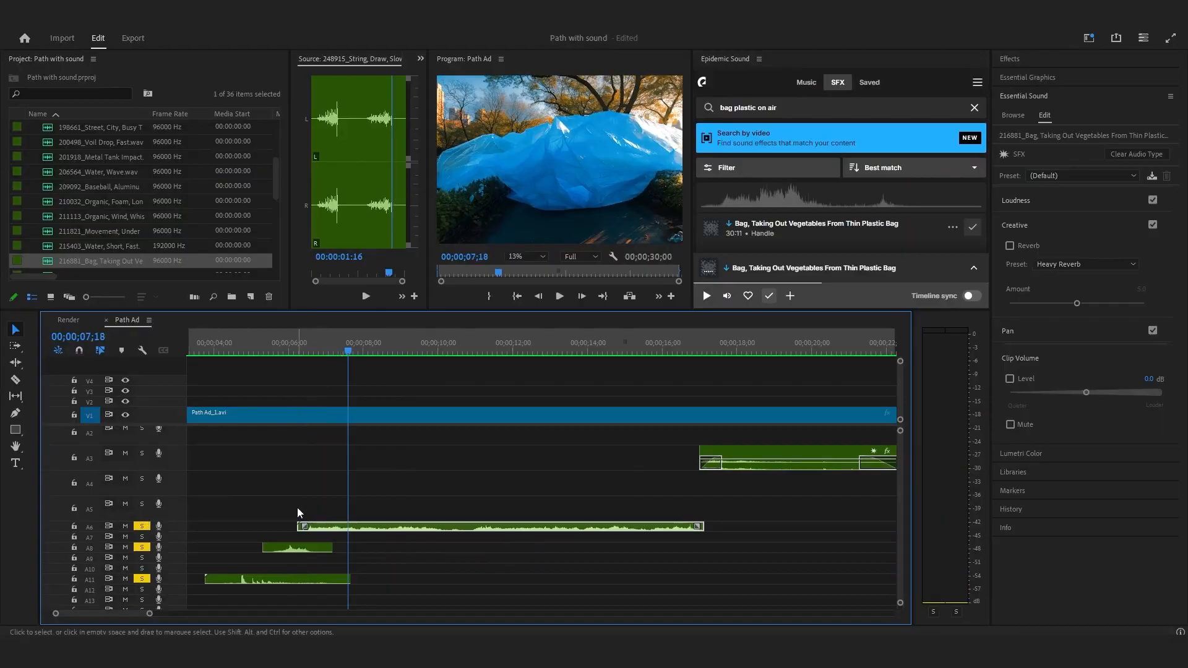
pyautogui.click(339, 476)
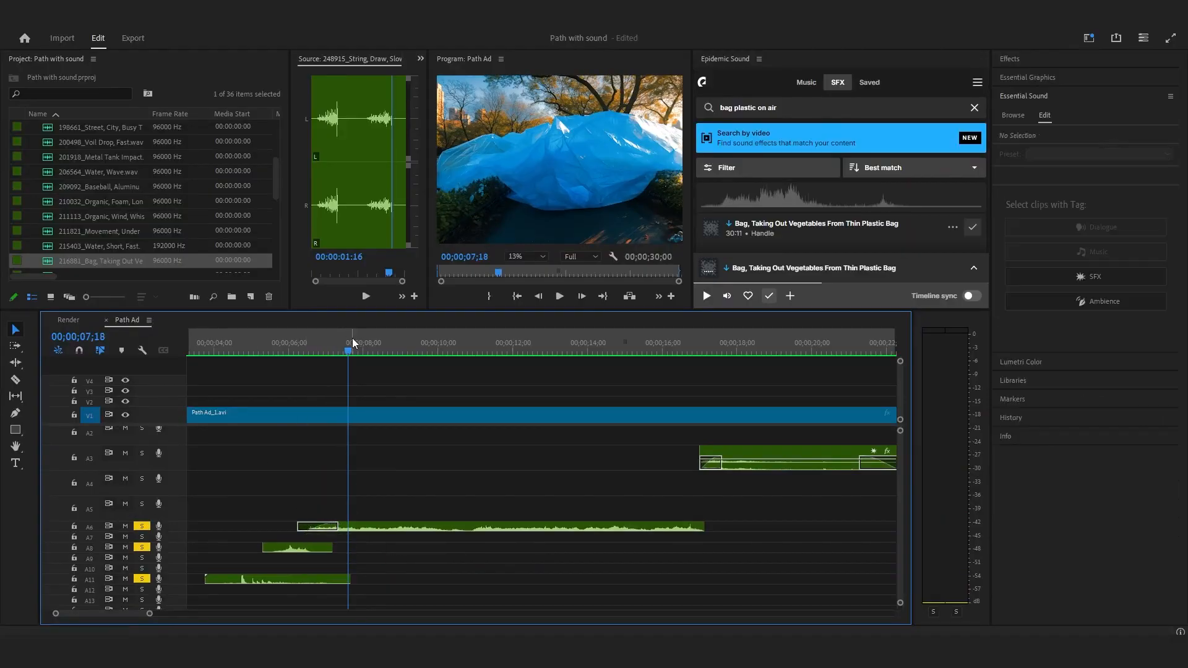
pyautogui.click(292, 353)
pyautogui.press('space')
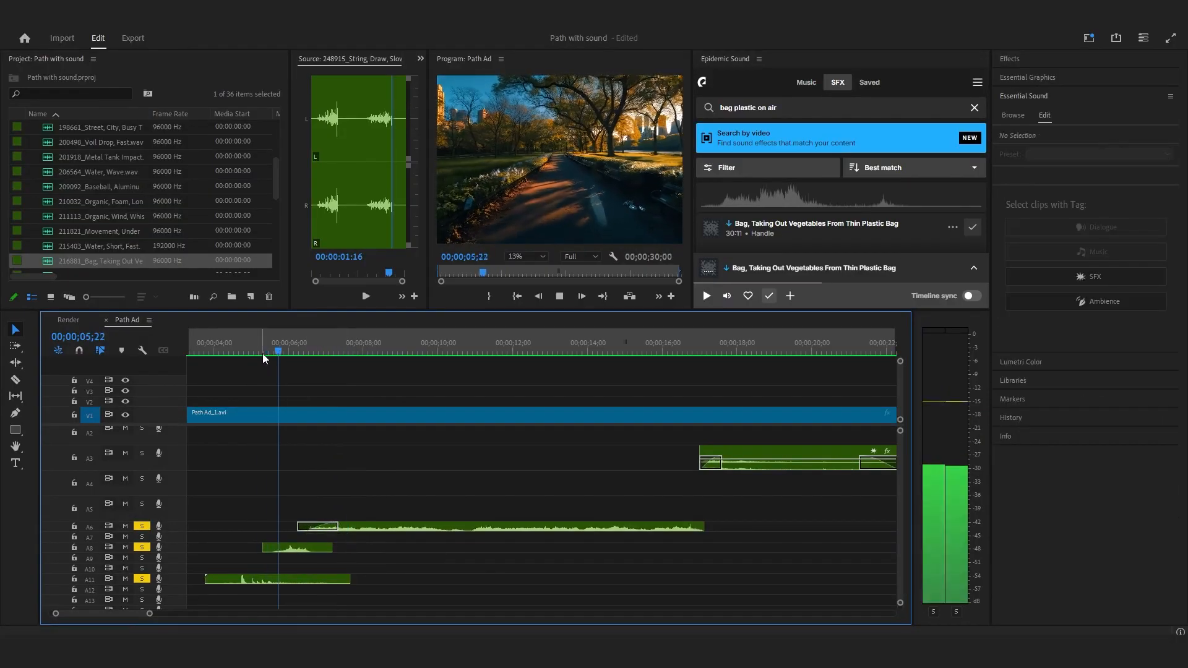
pyautogui.press('space')
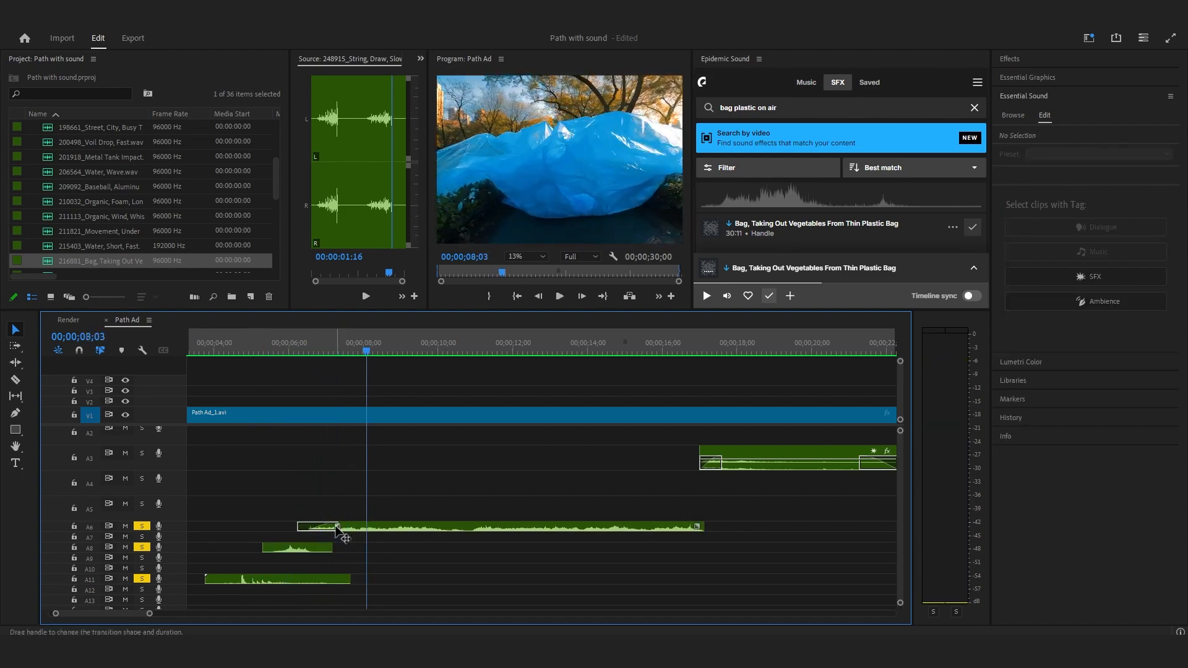
# - Lengthen the fade-in of the A6 bag clip and lower its clip level to -10.7 dB
pyautogui.click(338, 352)
pyautogui.click(383, 527)
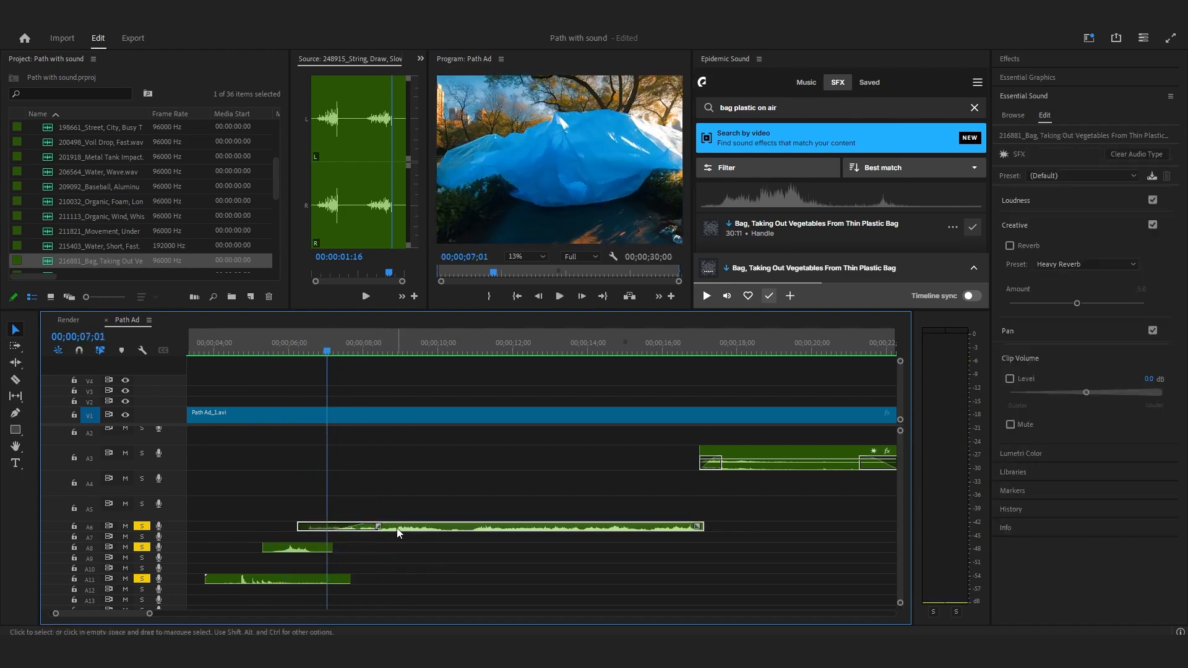
pyautogui.press('space')
pyautogui.moveTo(344, 352); pyautogui.dragTo(306, 346)
pyautogui.press('space')
pyautogui.moveTo(1043, 392); pyautogui.dragTo(1061, 392)
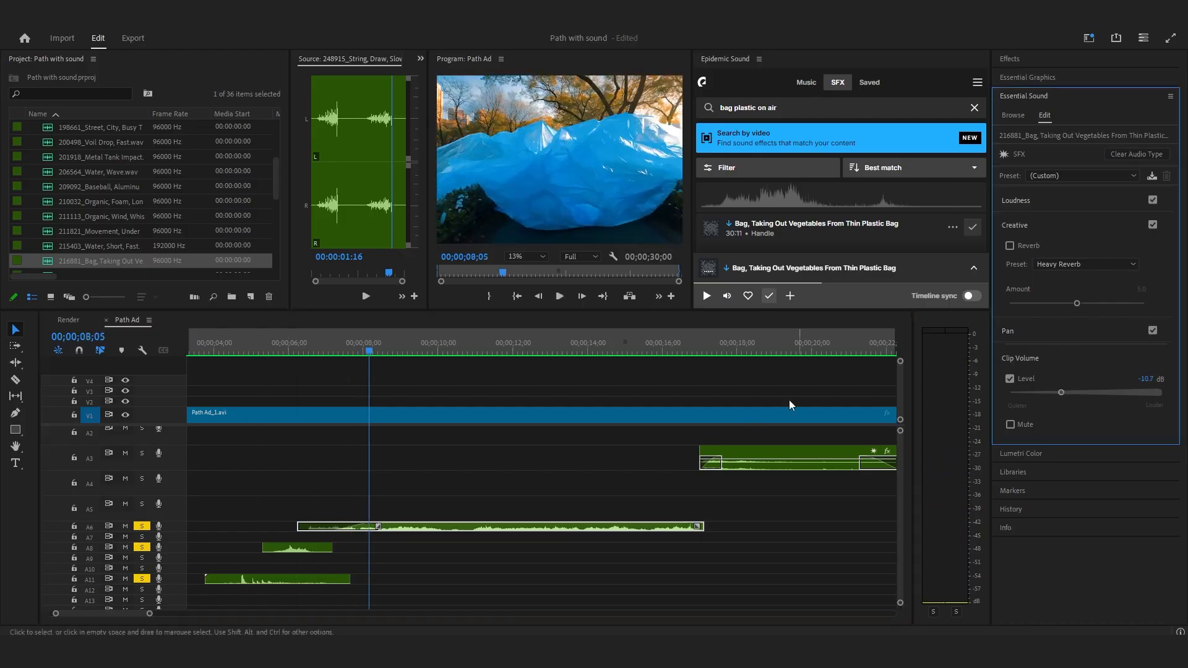
# - Shift the A6 bag clip slightly earlier, by about 0.3 seconds, and check its timing against the video
pyautogui.press('space')
pyautogui.moveTo(429, 527); pyautogui.dragTo(418, 528)
pyautogui.click(367, 526)
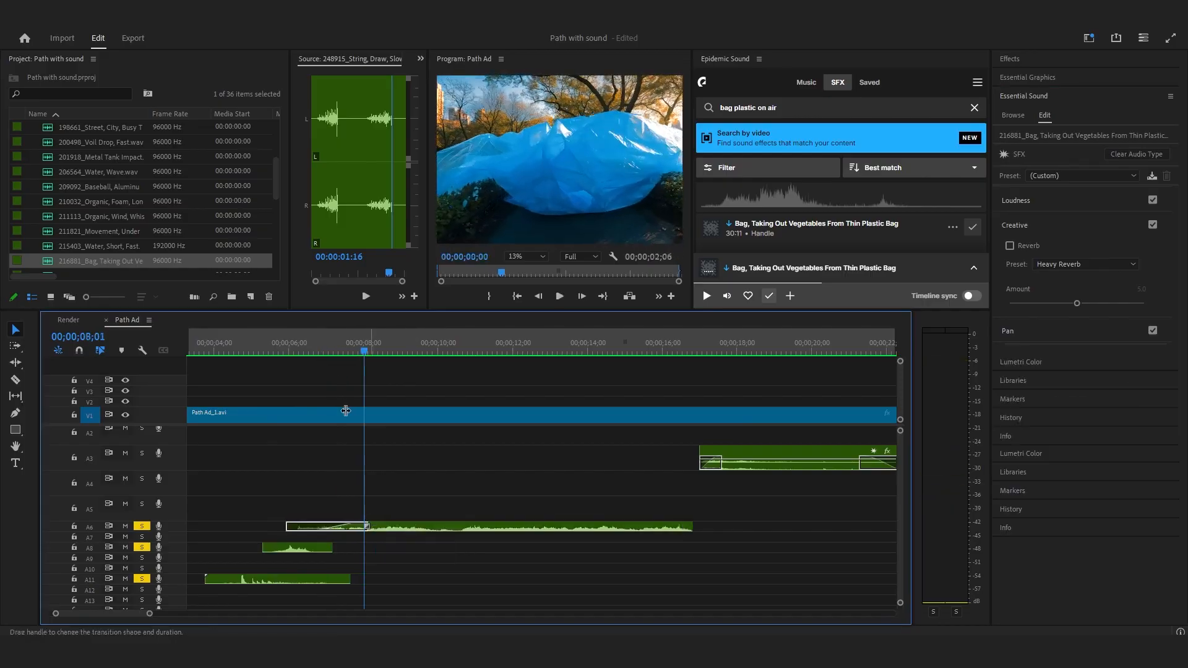
pyautogui.click(301, 350)
pyautogui.press('space')
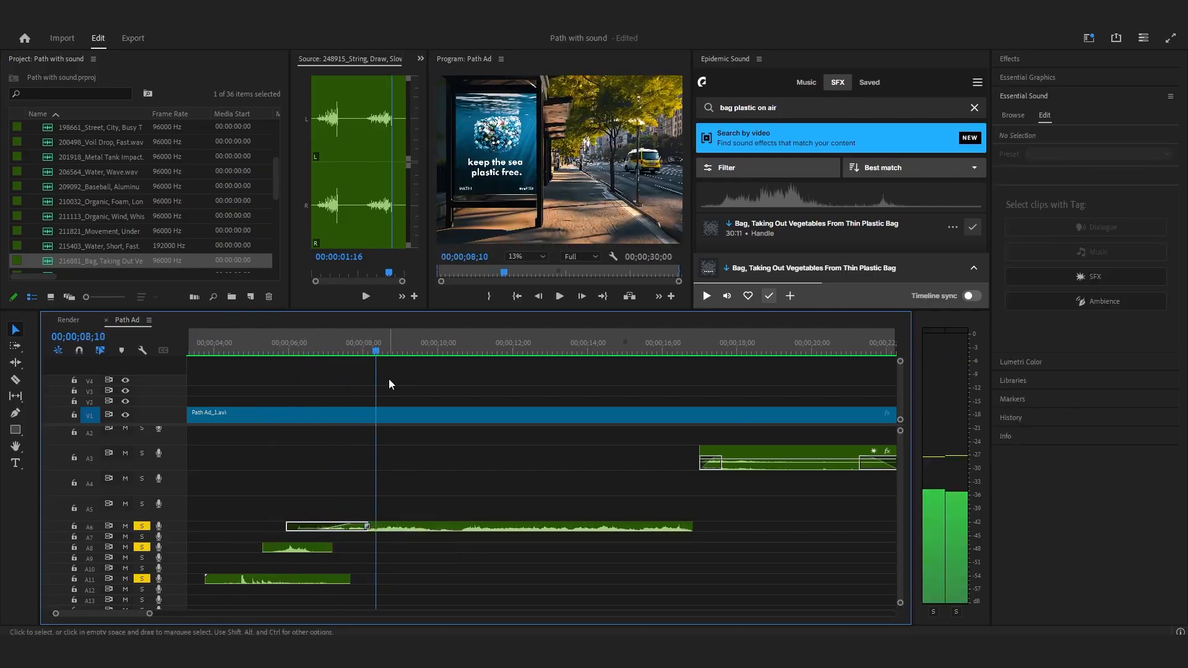
# - Cut the A6 bag clip shortly after the bus stop scene appears and delete the remainder
pyautogui.press('space')
pyautogui.press('c')
pyautogui.click(383, 526)
pyautogui.press('v')
pyautogui.press('=')
pyautogui.click(490, 525)
pyautogui.press('Delete')
# - Fade out the end of the shortened A6 bag clip and play back the transition
pyautogui.moveTo(383, 531); pyautogui.dragTo(333, 532)
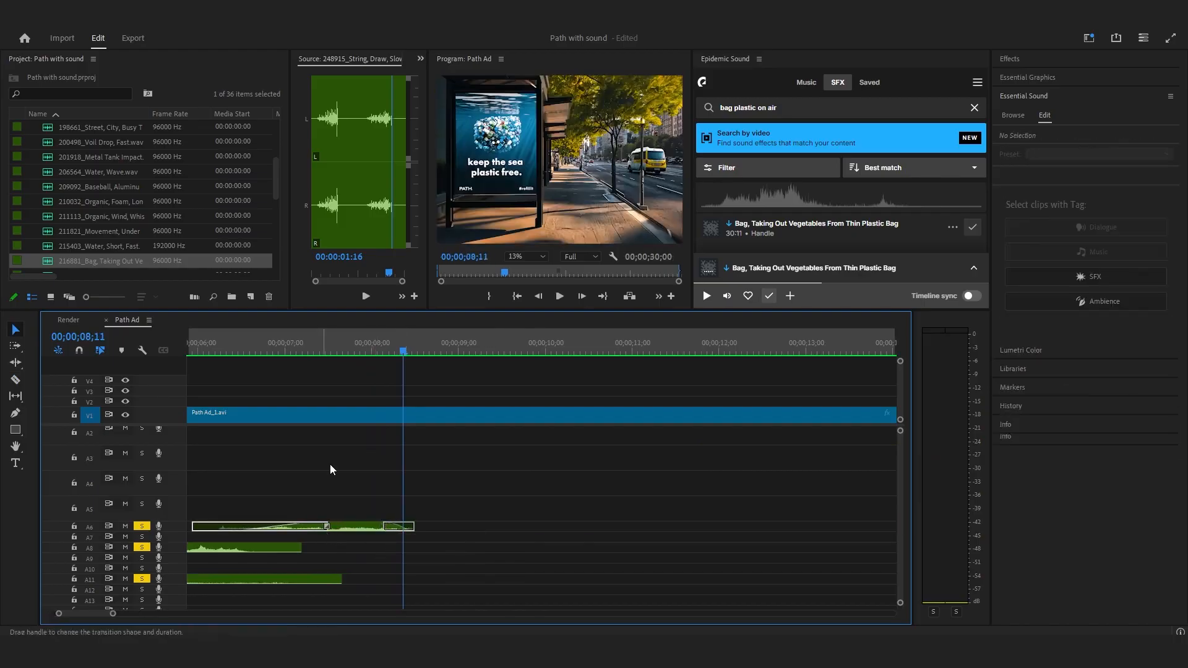
pyautogui.scroll(4, 322, 524)
pyautogui.click(358, 346)
pyautogui.press('space')
pyautogui.press('space')
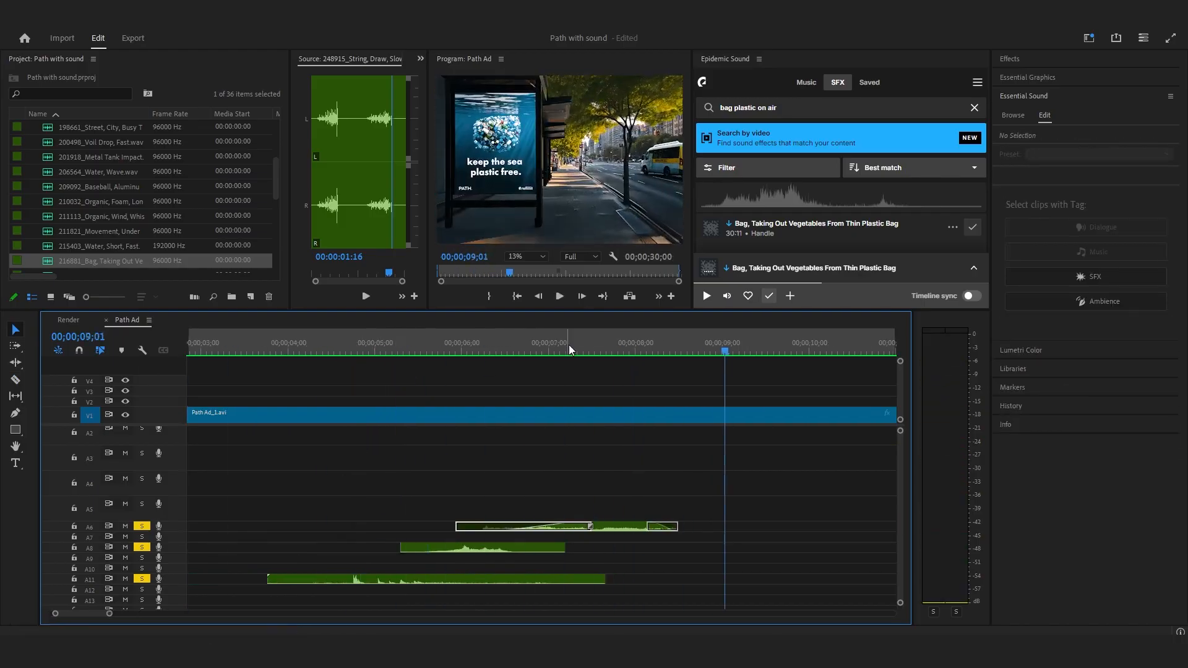
# - Audition more plastic bag sound effects in the search results to find a second handling sound
pyautogui.scroll(-2, 728, 239)
pyautogui.click(711, 235)
pyautogui.scroll(-1, 710, 238)
pyautogui.click(710, 238)
pyautogui.scroll(-1, 710, 238)
pyautogui.click(710, 238)
pyautogui.scroll(-1, 711, 238)
pyautogui.click(711, 237)
# - Place "Plastic Bag, Small, Handling" on track A5 from about 00;00;06;08, solo the track and listen to it with the video
pyautogui.moveTo(806, 231); pyautogui.dragTo(560, 499)
pyautogui.click(451, 358)
pyautogui.press('space')
pyautogui.press('space')
pyautogui.click(142, 504)
pyautogui.click(466, 349)
pyautogui.press('space')
pyautogui.press('space')
pyautogui.click(585, 348)
pyautogui.press('space')
pyautogui.press('space')
# - Cut the A5 plastic bag handling clip at about 00;00;08;10 and delete the remainder
pyautogui.click(617, 349)
pyautogui.press('space')
pyautogui.press('space')
pyautogui.press('c')
pyautogui.click(668, 505)
pyautogui.press('v')
pyautogui.click(705, 505)
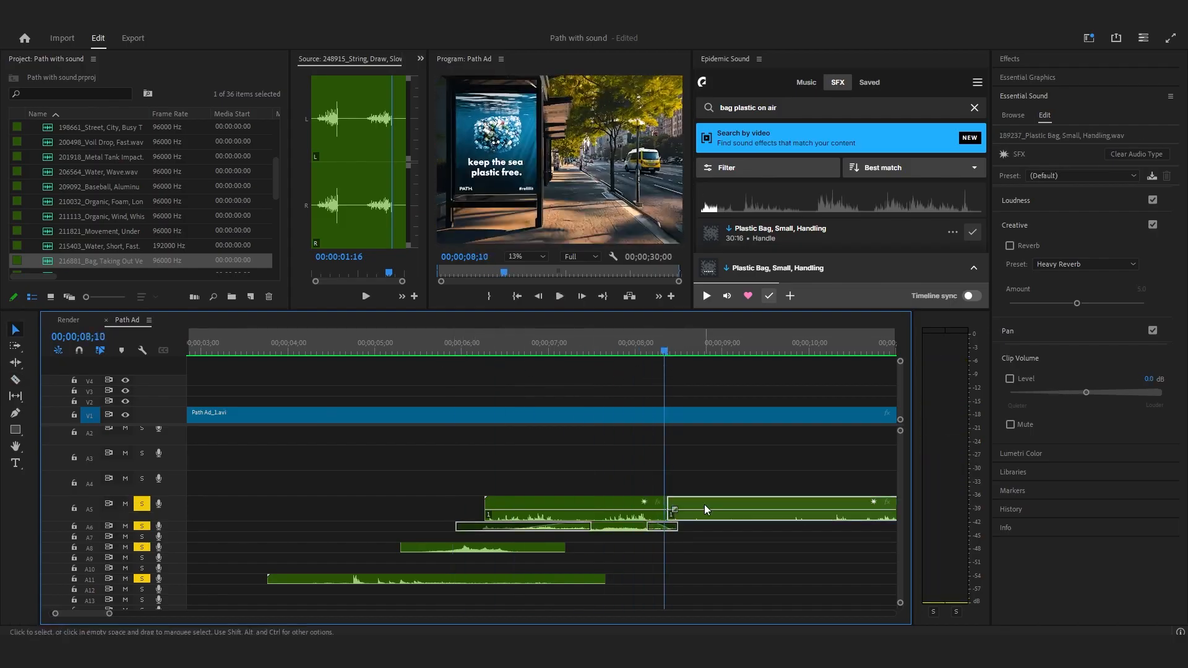
pyautogui.press('Delete')
# - Fade in the start and fade out the end of the shortened A5 bag clip
pyautogui.click(407, 352)
pyautogui.press('space')
pyautogui.press('space')
pyautogui.click(548, 349)
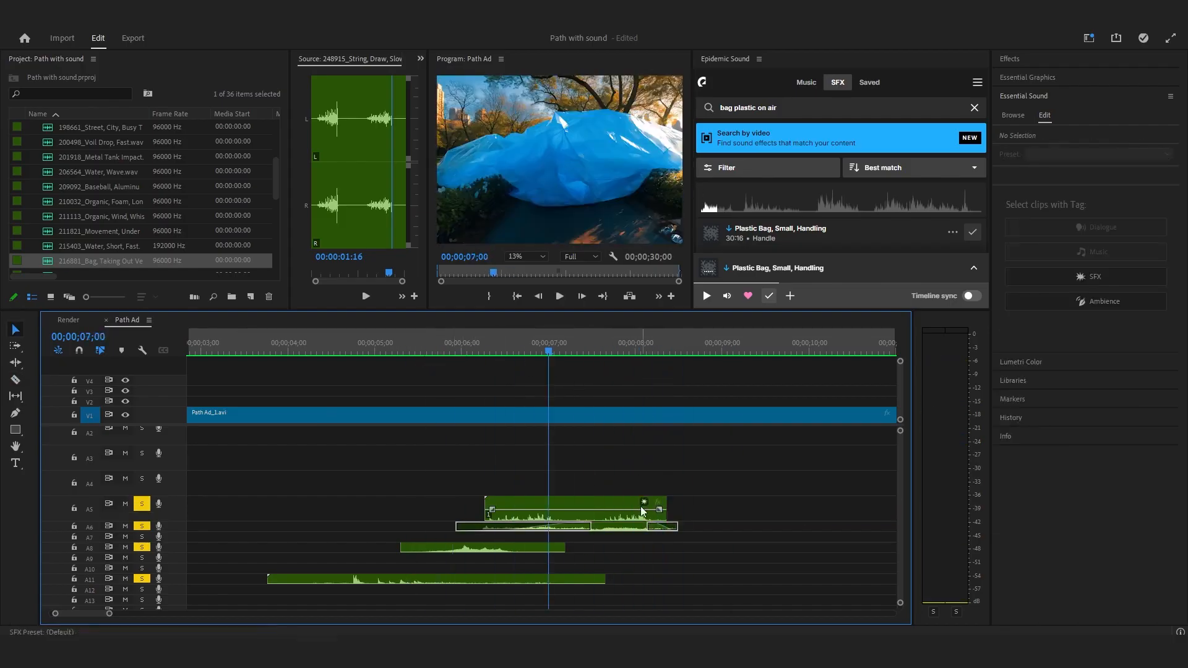
pyautogui.moveTo(493, 510); pyautogui.dragTo(526, 518)
# - Listen to the layered bag sounds against the park scene and the transition to the bus stop
pyautogui.click(316, 351)
pyautogui.press('space')
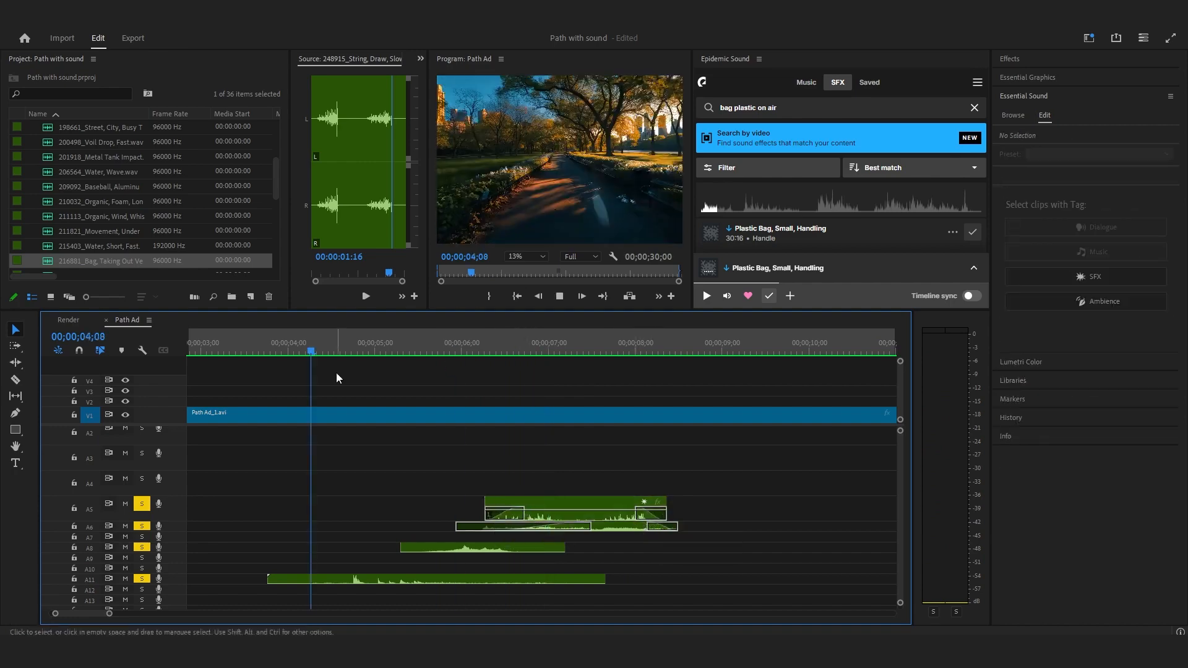
pyautogui.click(580, 342)
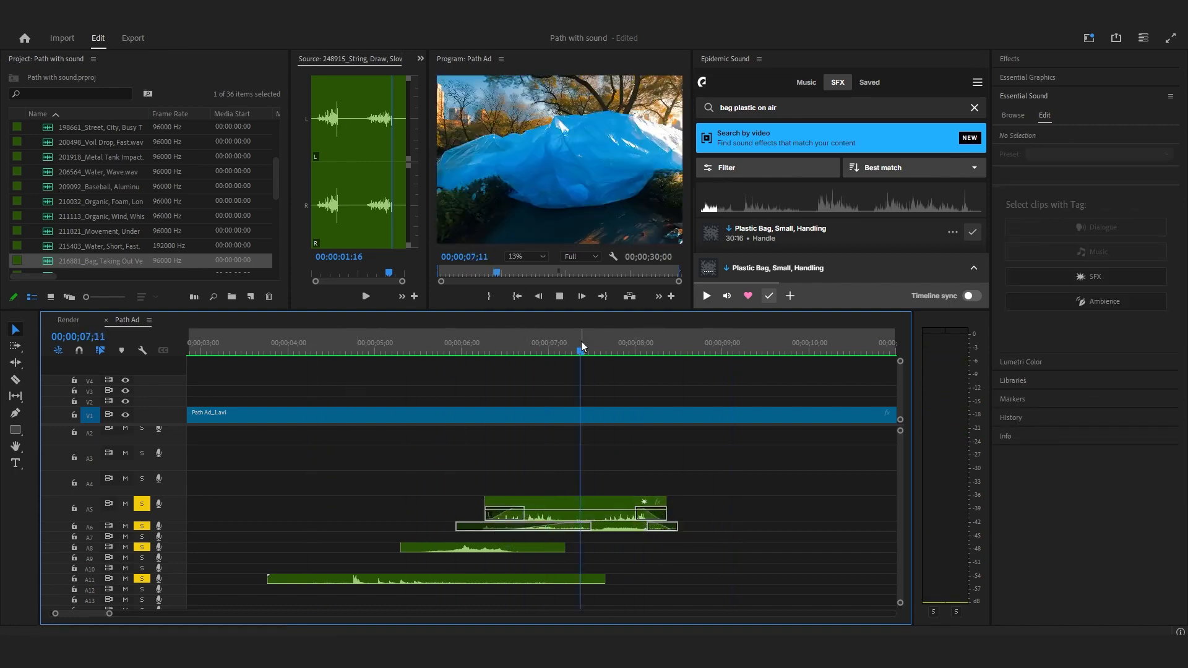
pyautogui.click(595, 344)
pyautogui.click(440, 344)
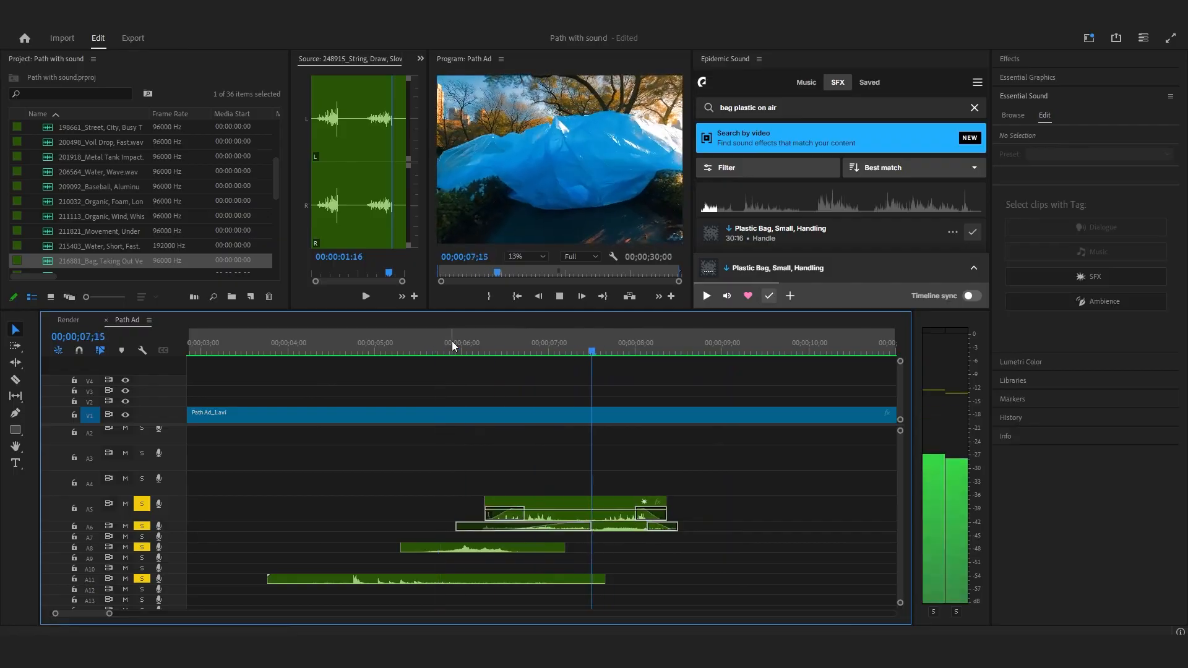
pyautogui.press('space')
pyautogui.moveTo(109, 613); pyautogui.dragTo(145, 614)
pyautogui.click(335, 342)
pyautogui.press('space')
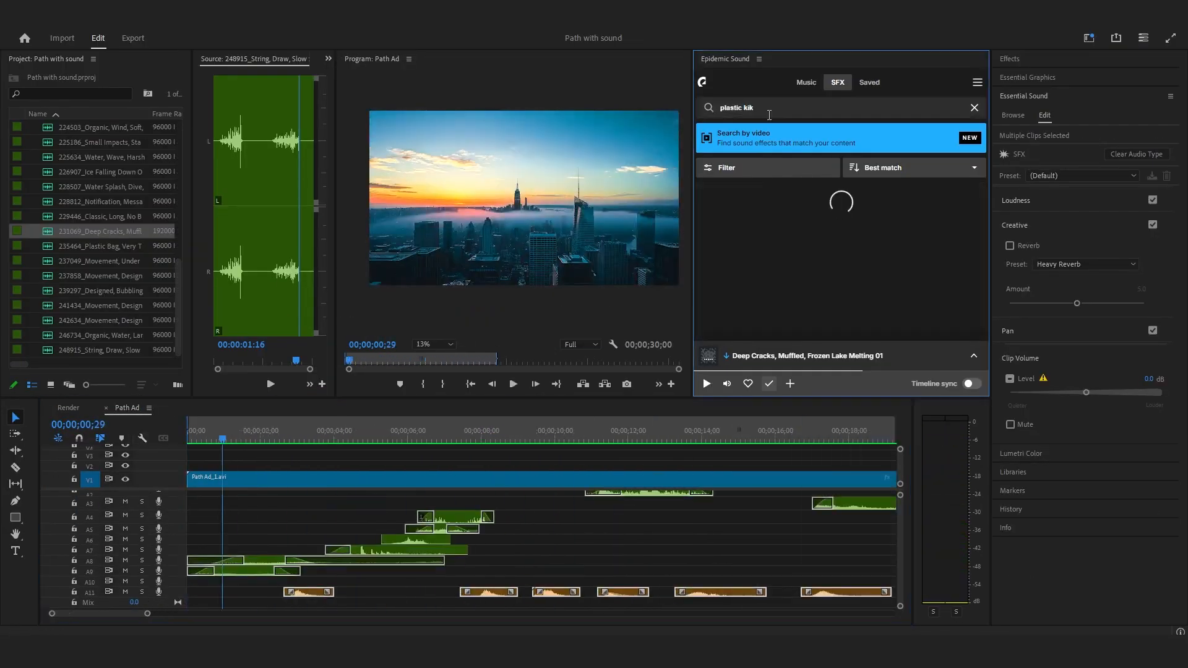
# - Audition the sound effects found for "plastic bottle kick"
pyautogui.click(710, 264)
pyautogui.scroll(-10, 710, 265)
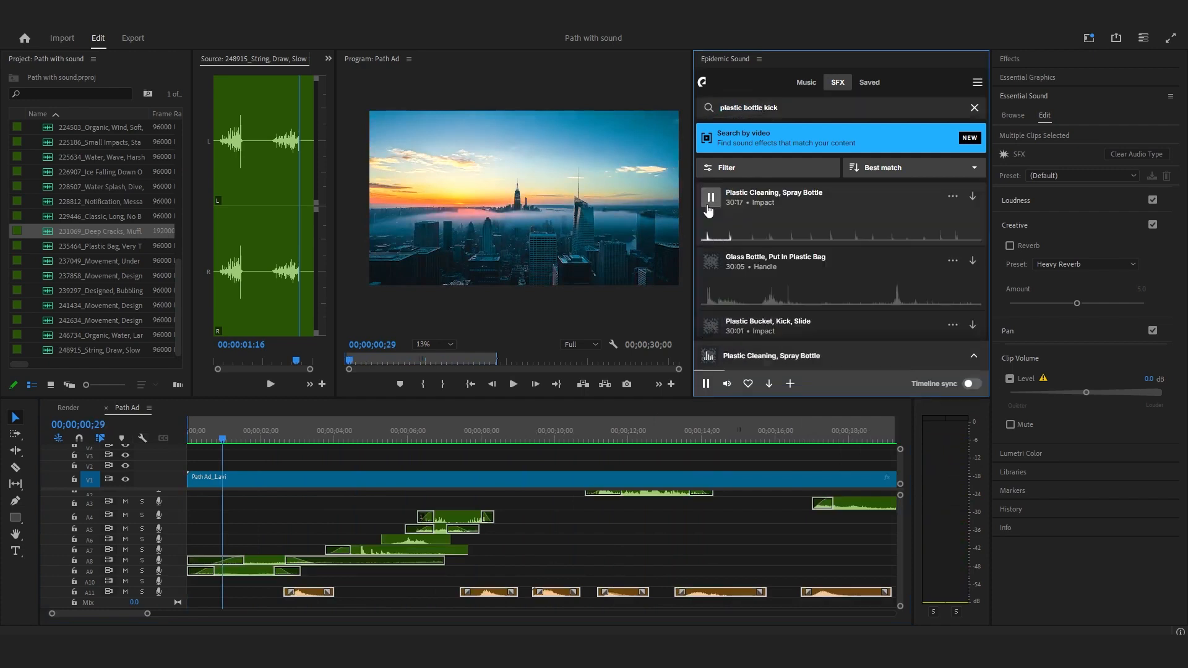
pyautogui.scroll(-5, 709, 278)
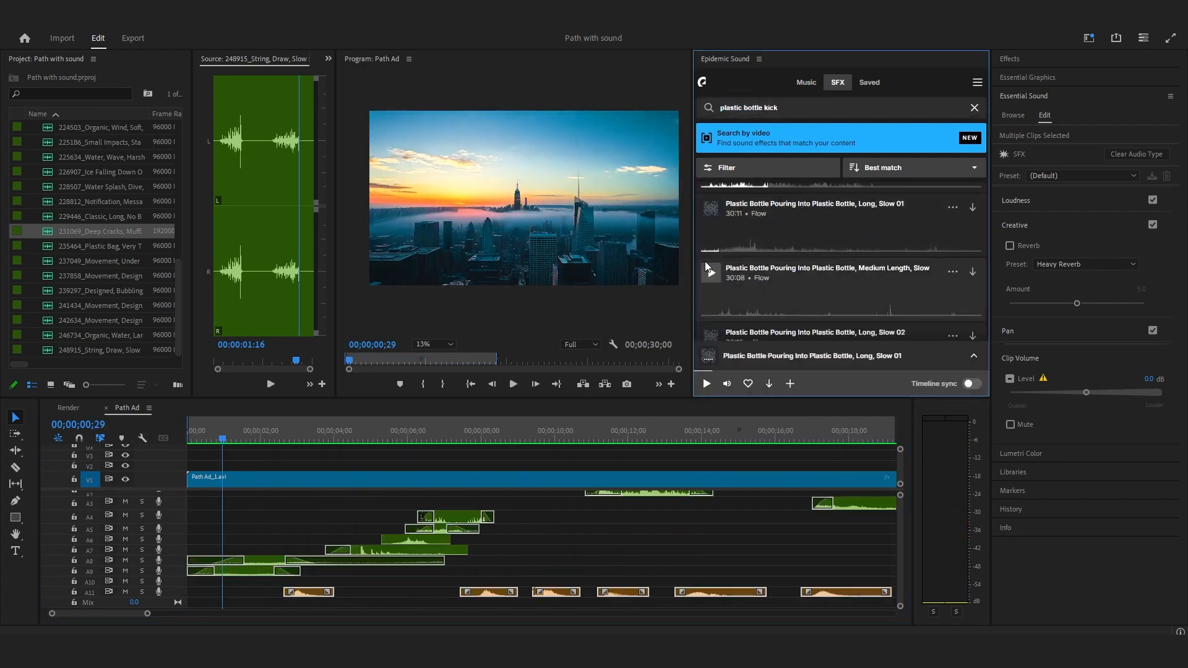
pyautogui.scroll(-5, 710, 282)
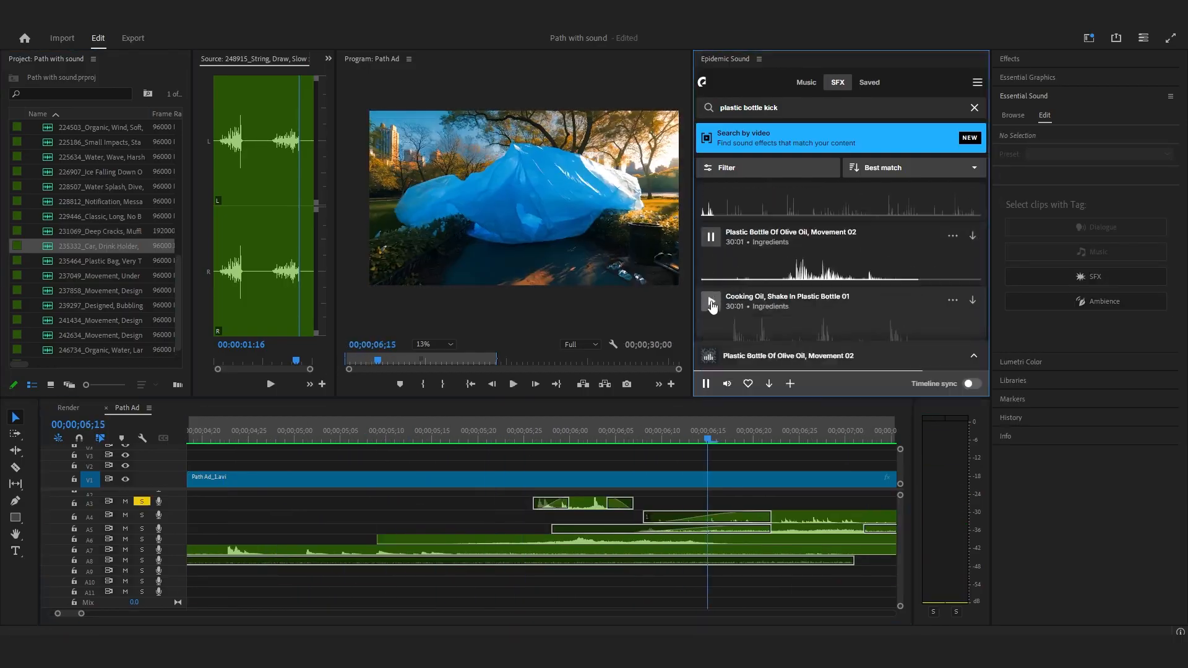
pyautogui.scroll(-3, 710, 272)
pyautogui.click(711, 265)
pyautogui.scroll(-5, 710, 272)
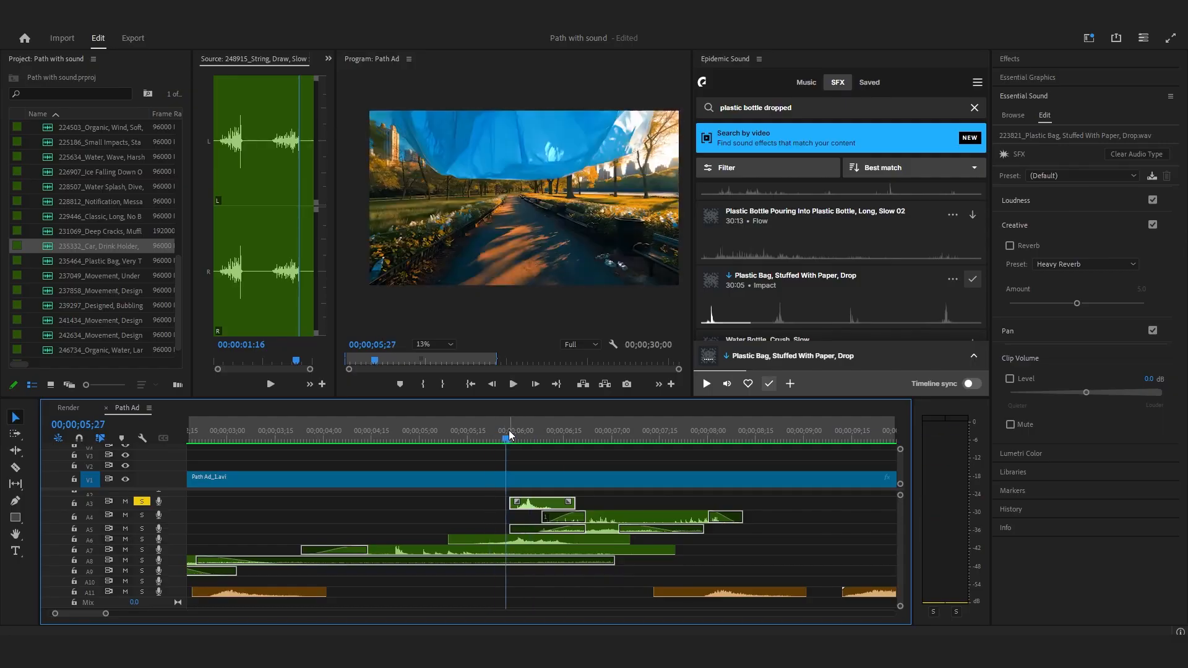
# - Fade out the end of the "Plastic Bag, Stuffed With Paper, Drop" clip on A3, unsolo the track and play back the full mix
pyautogui.moveTo(568, 502); pyautogui.dragTo(535, 501)
pyautogui.click(141, 502)
pyautogui.click(488, 438)
pyautogui.press('space')
pyautogui.click(347, 439)
pyautogui.press('space')
pyautogui.click(334, 438)
pyautogui.press('space')
pyautogui.press('space')
pyautogui.press('Home')
pyautogui.press('space')
pyautogui.press('space')
# - Play back the second half of the ad and check which scenes still lack sound
pyautogui.click(648, 495)
pyautogui.scroll(2, 648, 499)
pyautogui.click(643, 532)
pyautogui.click(586, 439)
pyautogui.press('space')
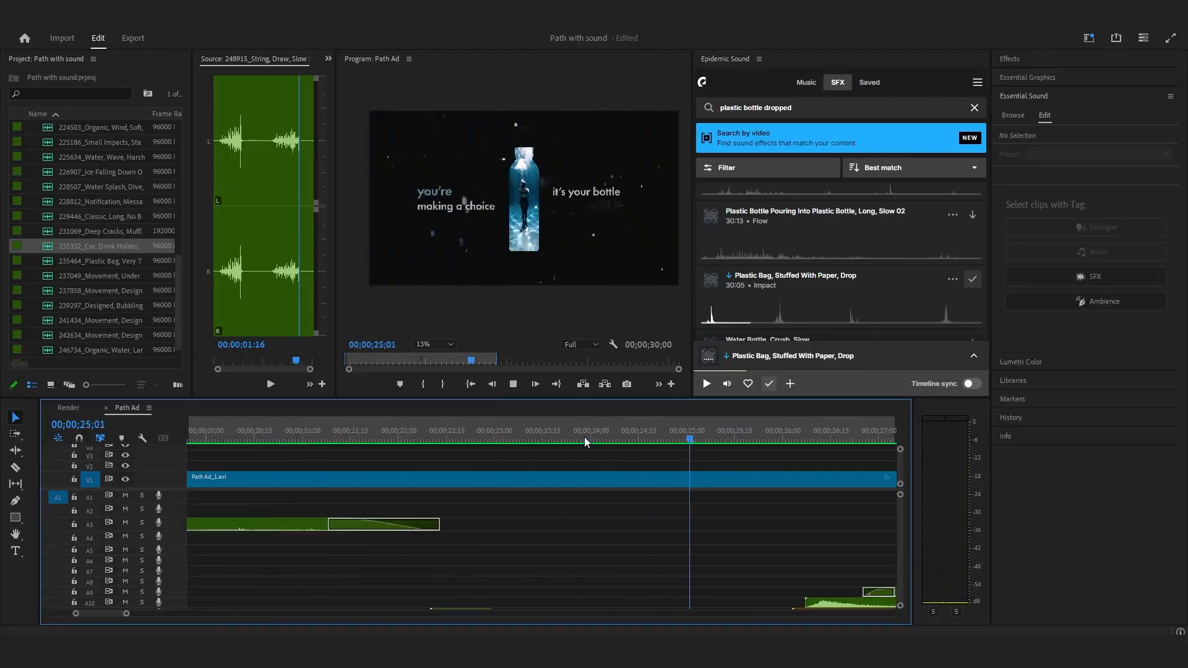
pyautogui.press('space')
pyautogui.press('-')
pyautogui.press('-')
pyautogui.press('-')
pyautogui.click(588, 438)
pyautogui.press('space')
pyautogui.press('=')
pyautogui.press('=')
pyautogui.click(528, 435)
pyautogui.press('space')
# - Move the "Designed, Bubbling Ice" clip along A1 to start at about 00;00;18 and play it with the video
pyautogui.moveTo(649, 497); pyautogui.dragTo(381, 497)
pyautogui.click(305, 439)
pyautogui.moveTo(699, 498); pyautogui.dragTo(540, 501)
pyautogui.press('space')
pyautogui.click(499, 440)
pyautogui.press('=')
pyautogui.press('space')
pyautogui.press('space')
pyautogui.press('-')
pyautogui.press('-')
pyautogui.click(718, 436)
pyautogui.press('space')
pyautogui.press('-')
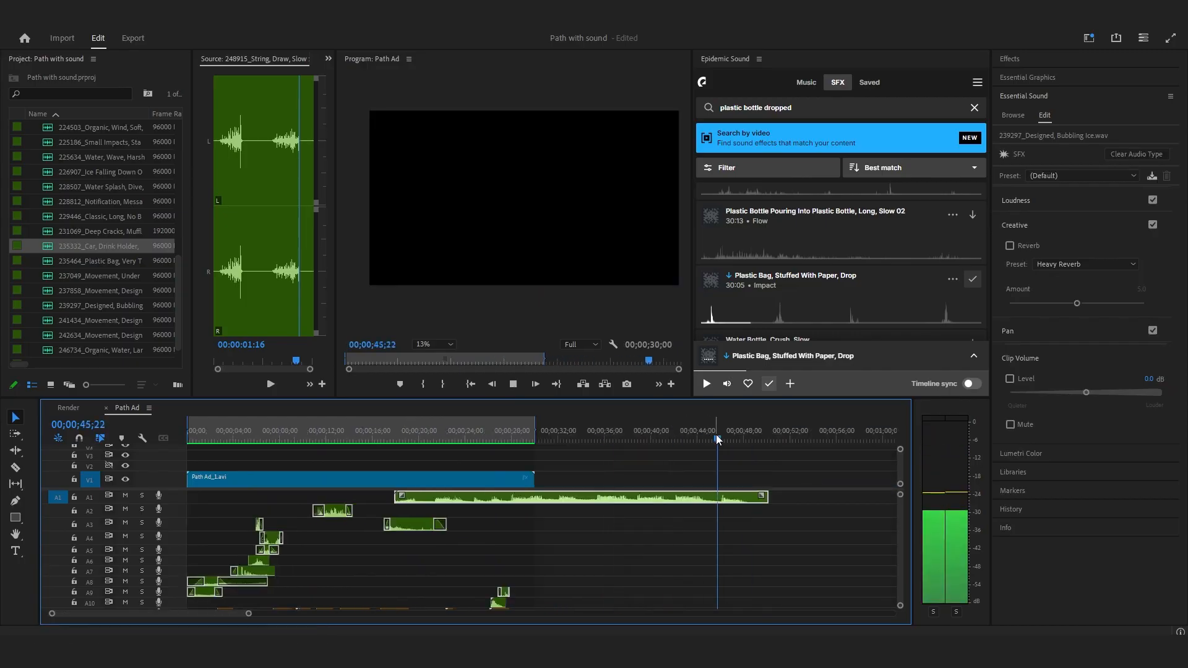
# - Shift the bubbling ice clip on A1 to start at about 00;00;14 and listen to it with the underwater scene
pyautogui.moveTo(434, 446); pyautogui.dragTo(420, 445)
pyautogui.press('=')
pyautogui.press('=')
pyautogui.moveTo(526, 497); pyautogui.dragTo(565, 497)
pyautogui.moveTo(457, 439); pyautogui.dragTo(482, 446)
pyautogui.moveTo(355, 443); pyautogui.dragTo(344, 443)
pyautogui.press('=')
pyautogui.click(319, 439)
pyautogui.moveTo(429, 498); pyautogui.dragTo(360, 498)
pyautogui.click(272, 438)
pyautogui.press('space')
pyautogui.press('space')
# - Cut the bubbling ice clip on A1 at about 00;00;17 and delete the remainder
pyautogui.press('c')
pyautogui.click(496, 497)
pyautogui.press('v')
pyautogui.click(526, 497)
pyautogui.press('Delete')
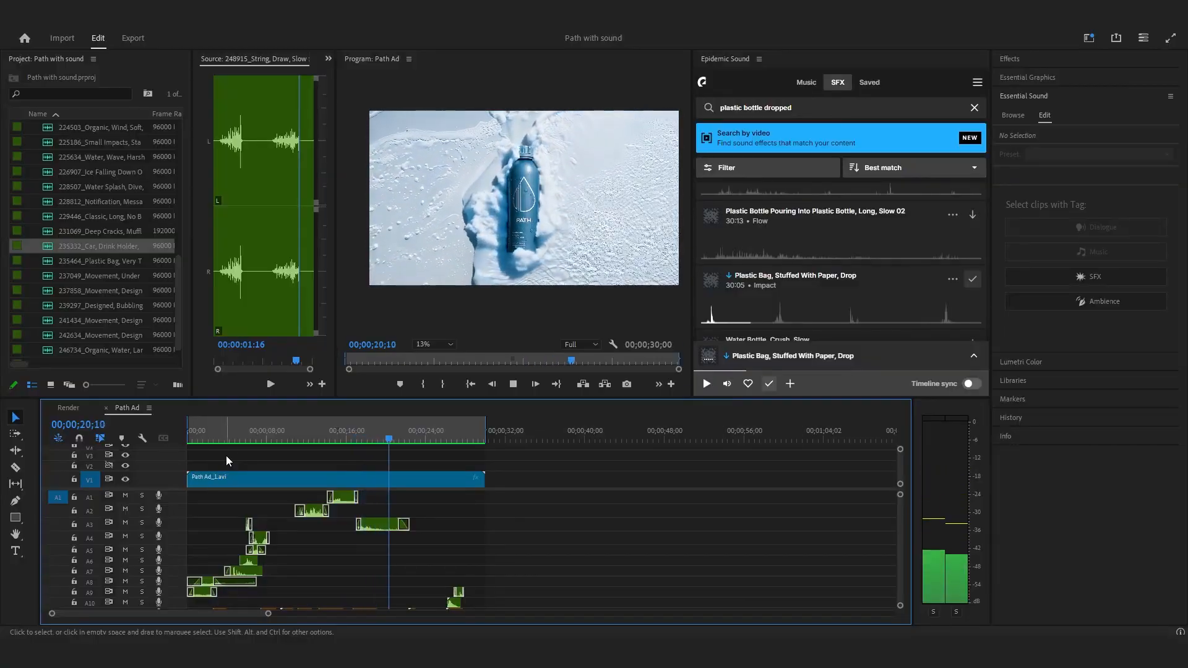
# - Lower the clip volume of "Water Splash, Dive, Impact" slightly and play it with the bottle-in-waves scene
pyautogui.moveTo(399, 439); pyautogui.dragTo(343, 440)
pyautogui.press('=')
pyautogui.scroll(2, 341, 475)
pyautogui.moveTo(439, 497); pyautogui.dragTo(590, 497)
pyautogui.press('space')
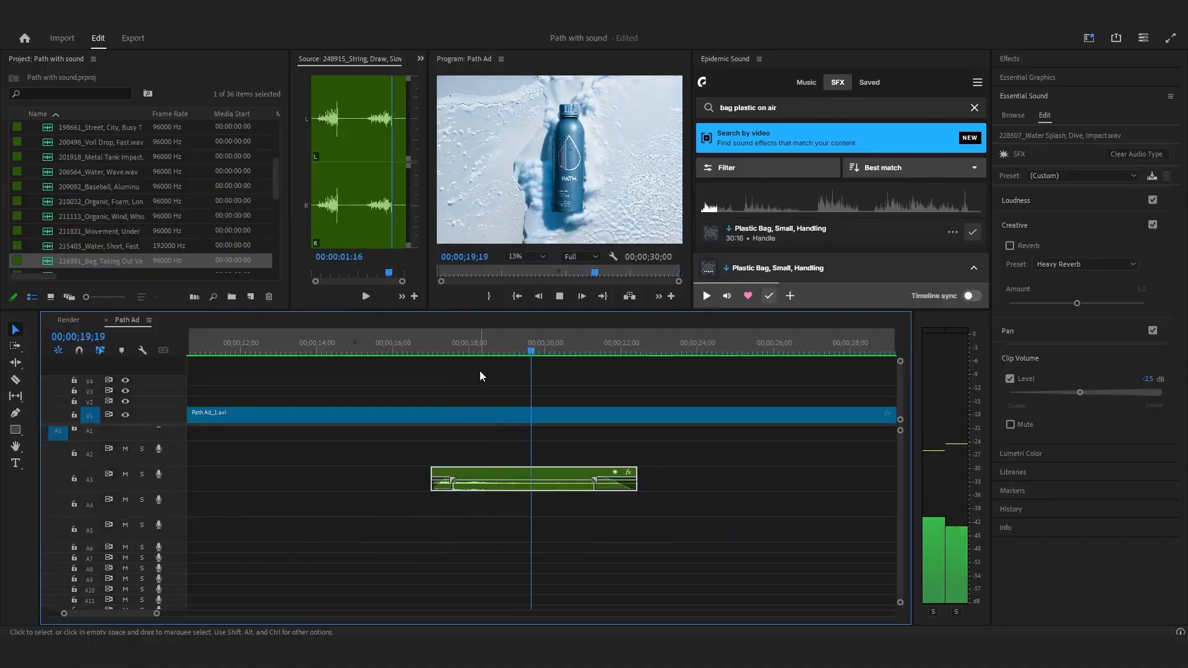
pyautogui.press('space')
pyautogui.moveTo(1079, 392); pyautogui.dragTo(1077, 392)
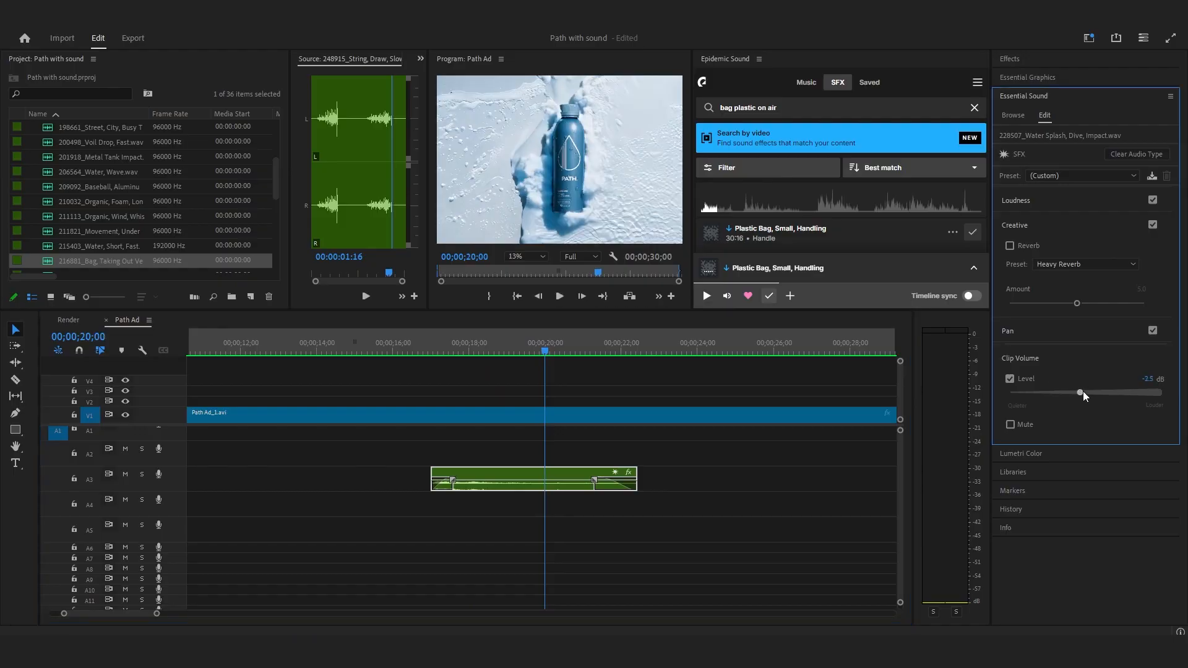
pyautogui.click(432, 366)
pyautogui.press('space')
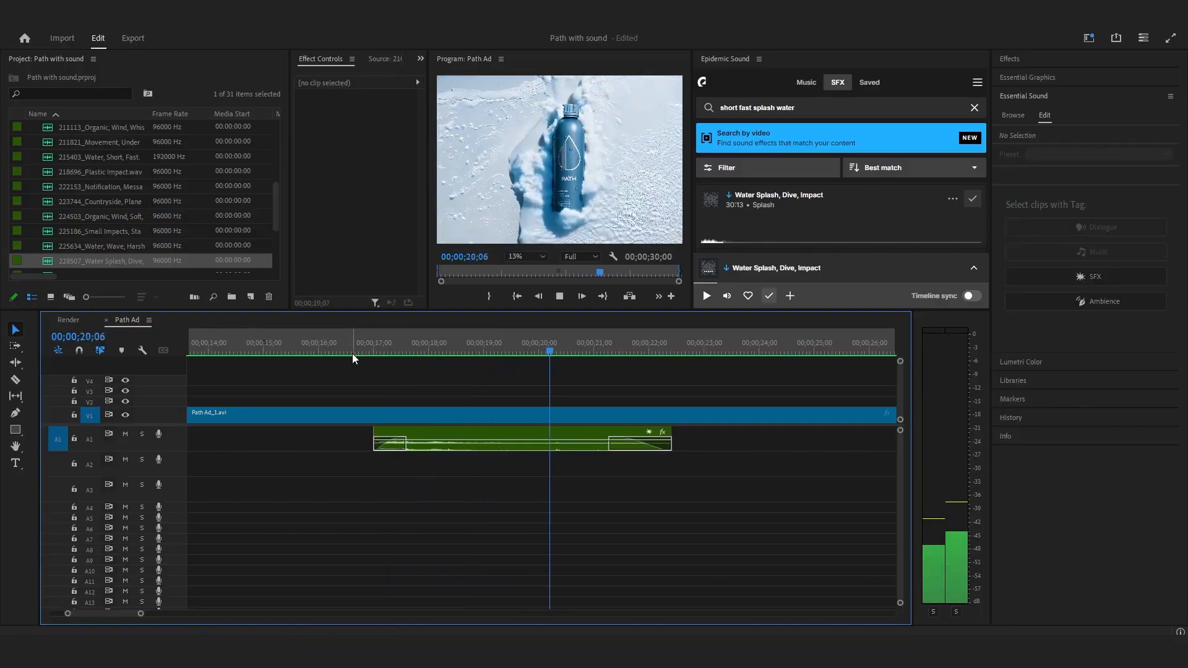
# - Play the bottle-in-waves scene full screen to check its splash sound against the picture
pyautogui.press('space')
pyautogui.click(413, 348)
pyautogui.hotkey('ctrl', '`')
pyautogui.press('space')
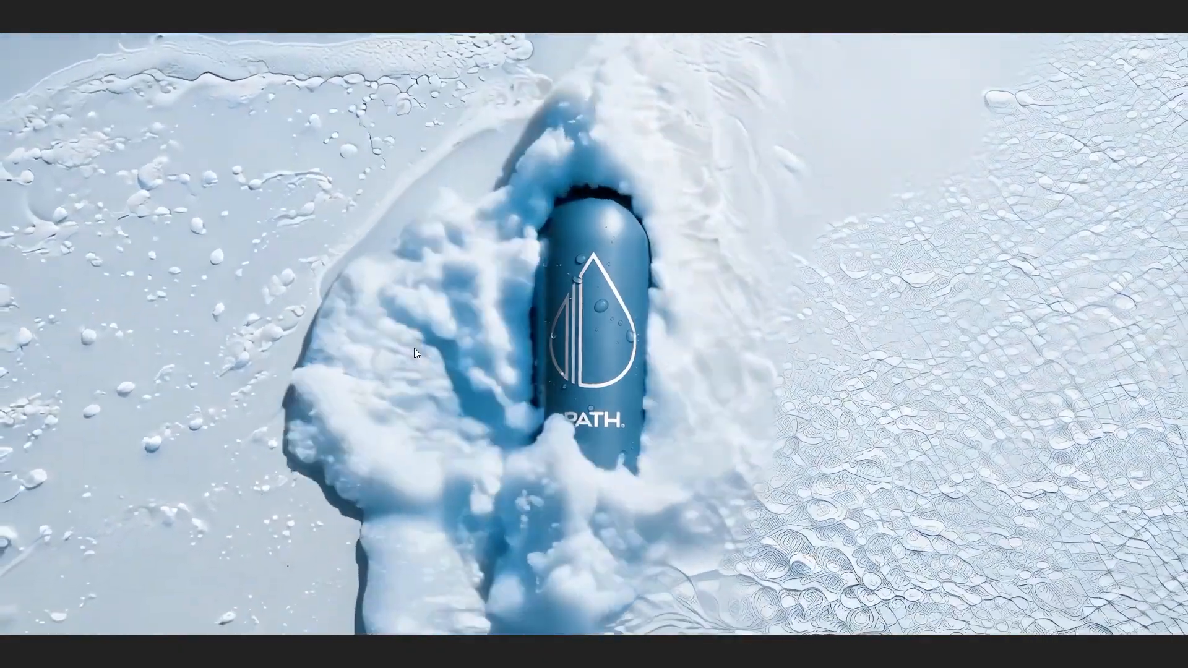
pyautogui.press('space')
pyautogui.hotkey('ctrl', '`')
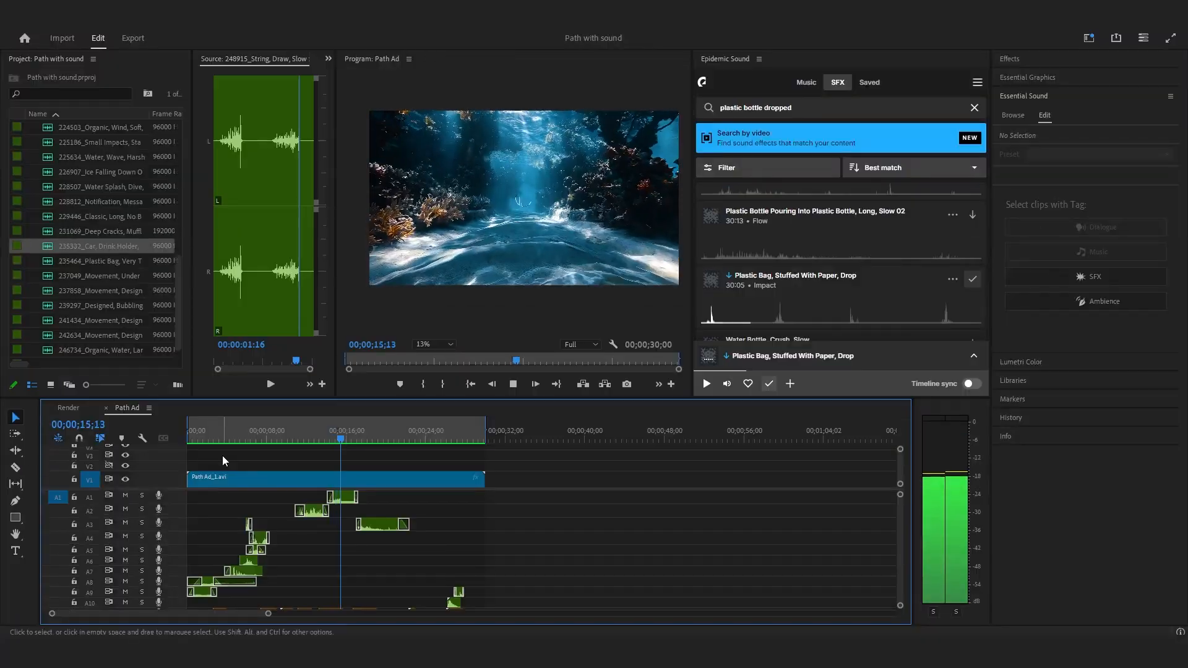
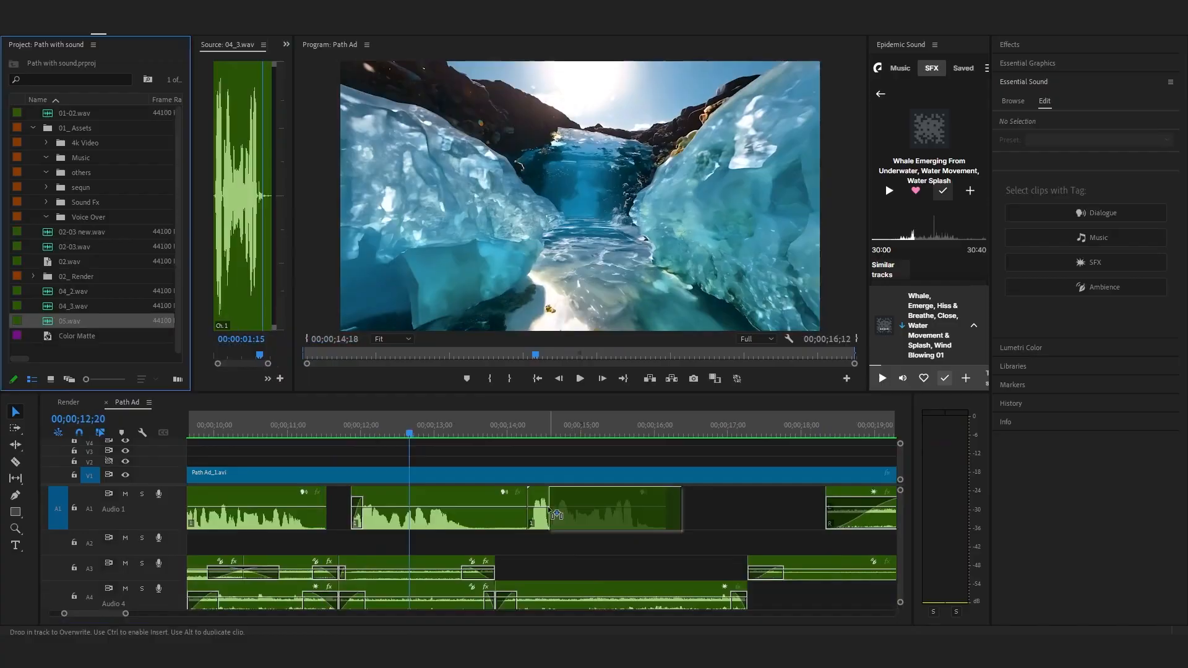
# - Place the 05.wav voice-over on A1 directly after the preceding voice clip and play back the join
pyautogui.moveTo(556, 515); pyautogui.dragTo(534, 515)
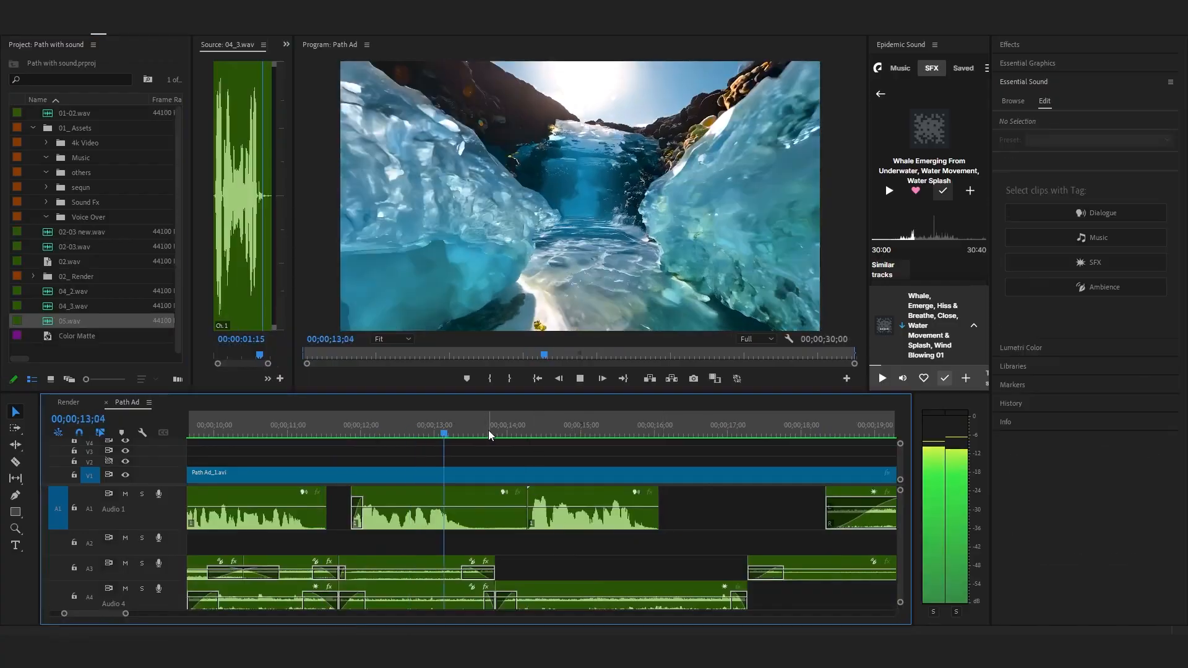
pyautogui.click(506, 426)
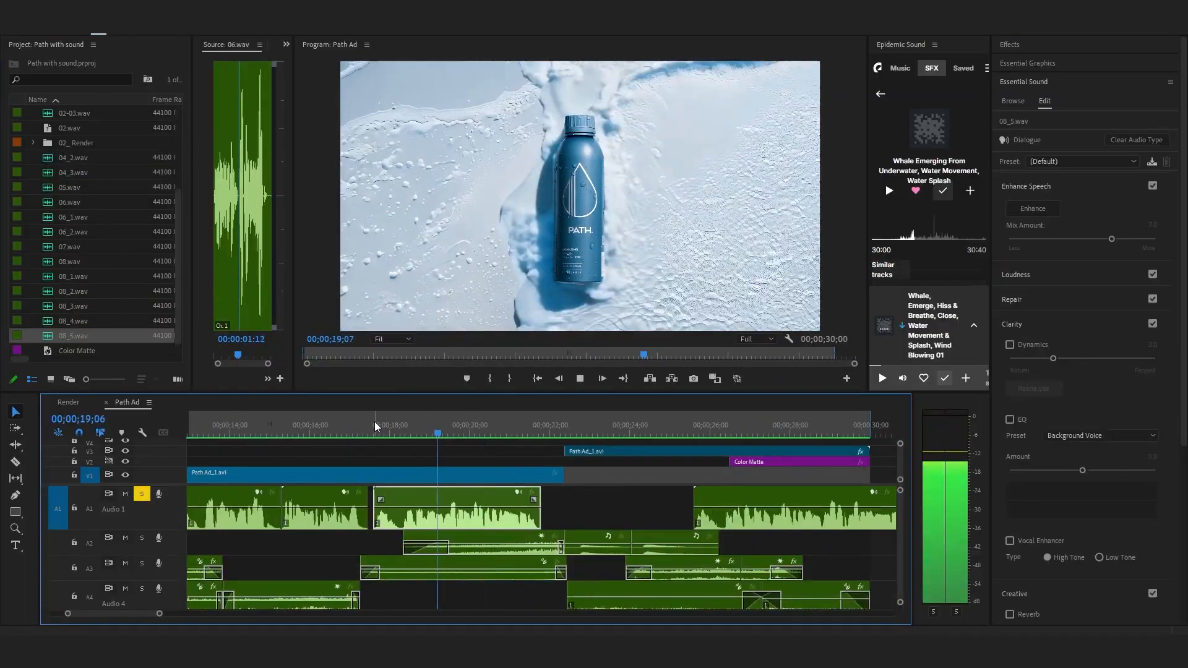
# - Move the 08_5.wav voice-over on A1 up against the preceding voice clip and listen to the passage
pyautogui.click(345, 431)
pyautogui.press('space')
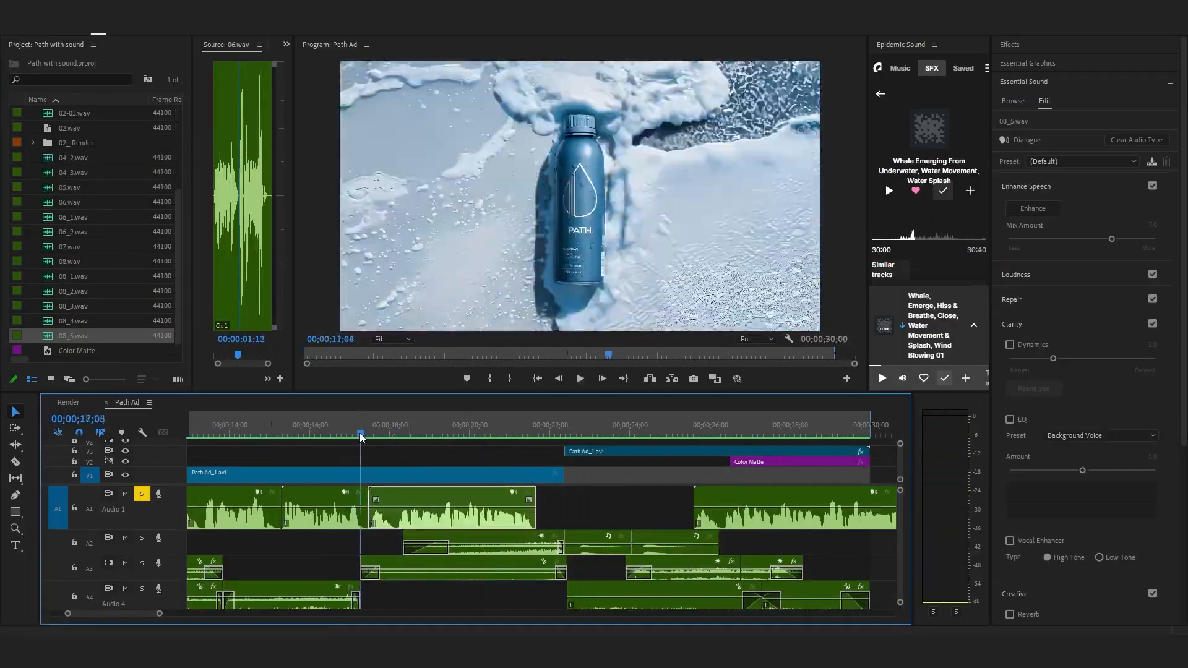
pyautogui.click(294, 434)
pyautogui.press('space')
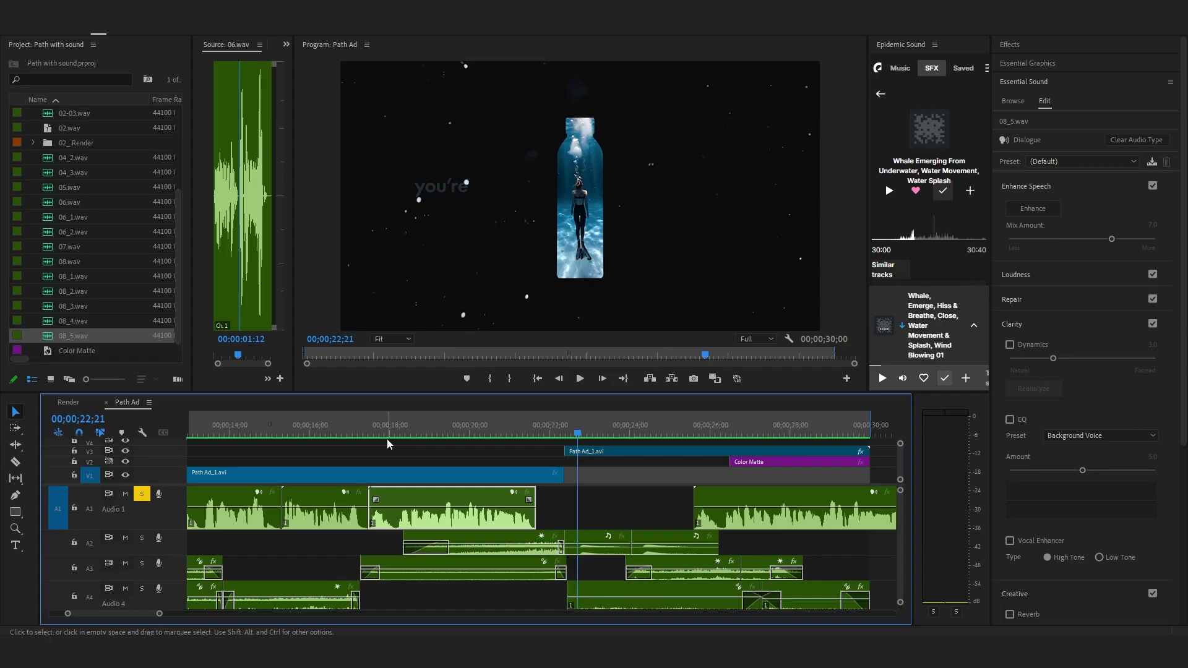
pyautogui.click(385, 431)
pyautogui.press('space')
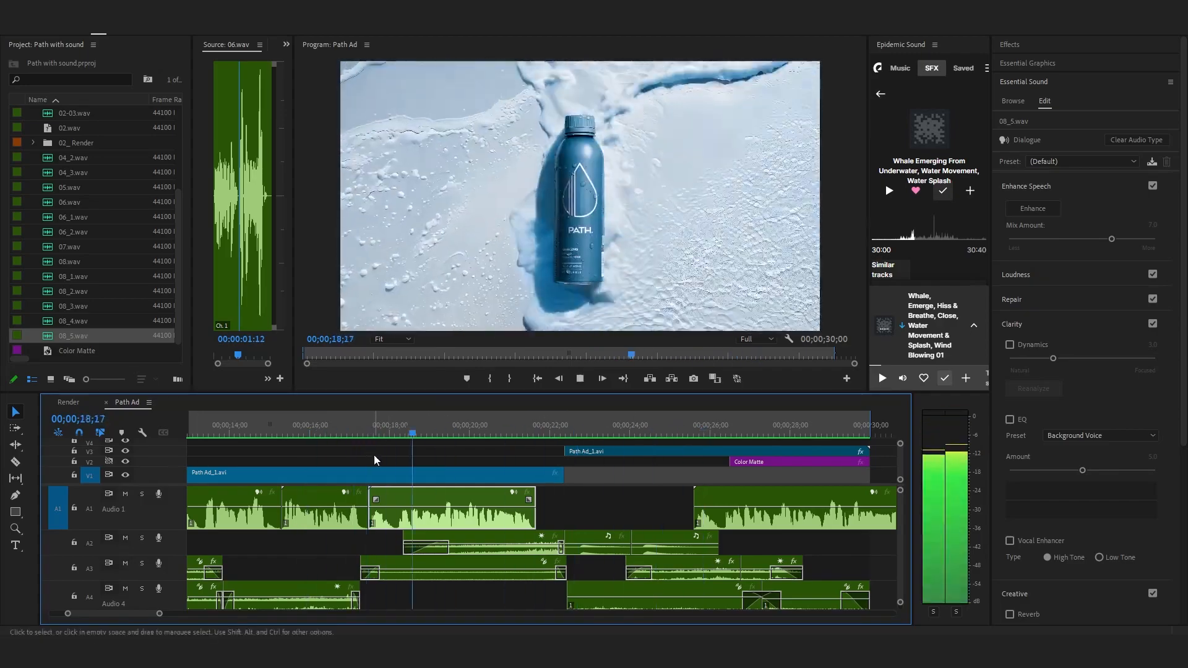
# - Replace the last voice-over clip on A1 with 08_6.wav, starting where the bottle text scene begins at about 00;00;22;10
pyautogui.click(730, 495)
pyautogui.press('Delete')
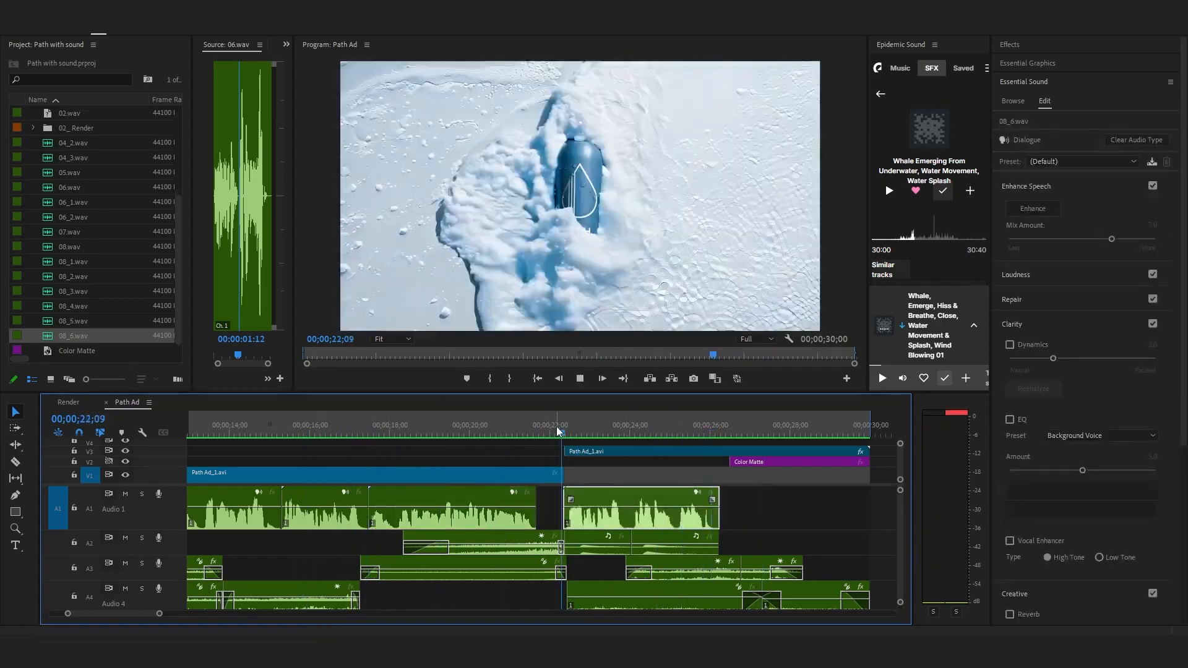
pyautogui.press('=')
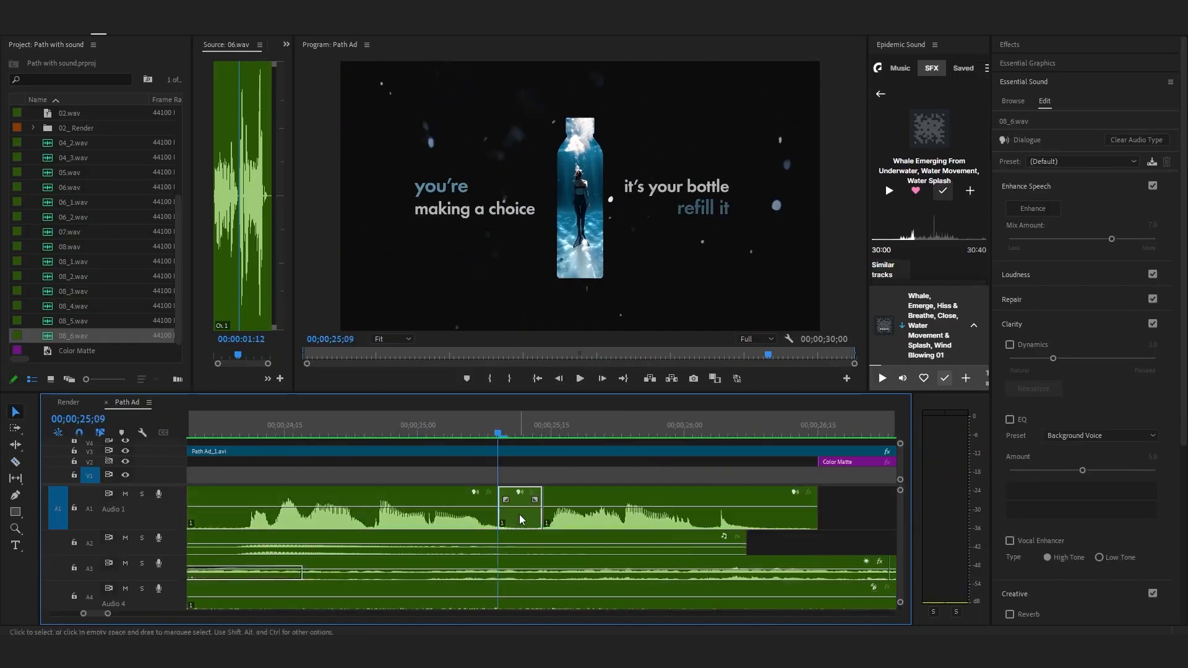
pyautogui.click(436, 433)
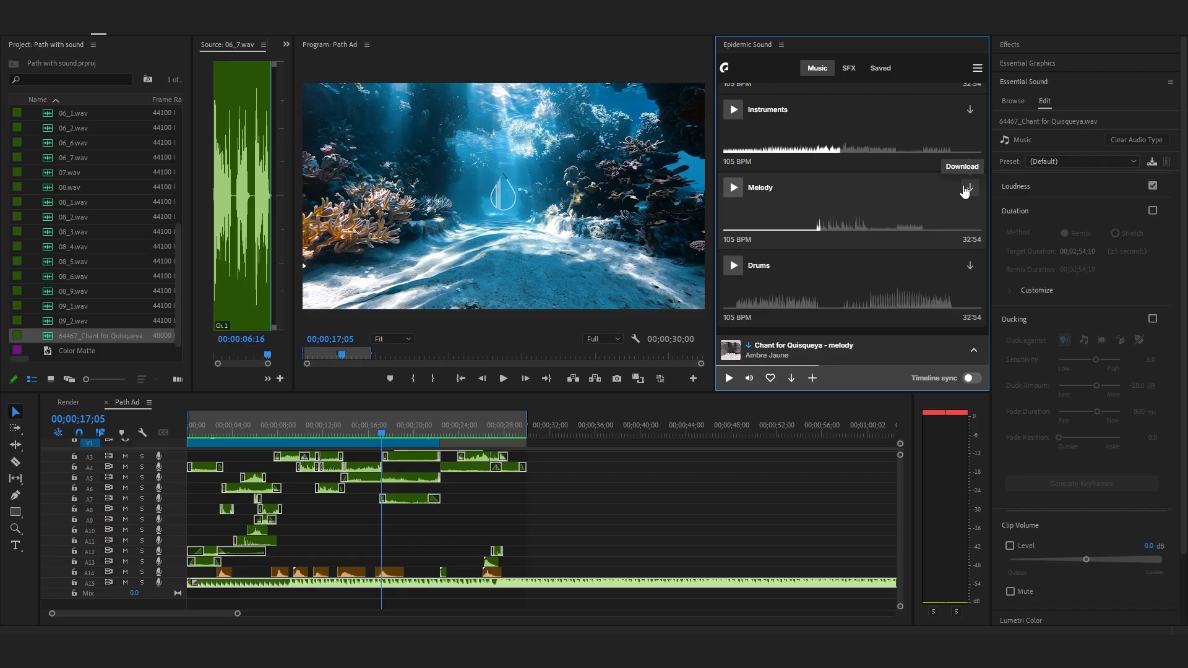
# - Download the bass, instruments, melody and drums stems of "Chant for Quisqueya"
pyautogui.click(970, 270)
pyautogui.scroll(1, 971, 165)
pyautogui.click(971, 171)
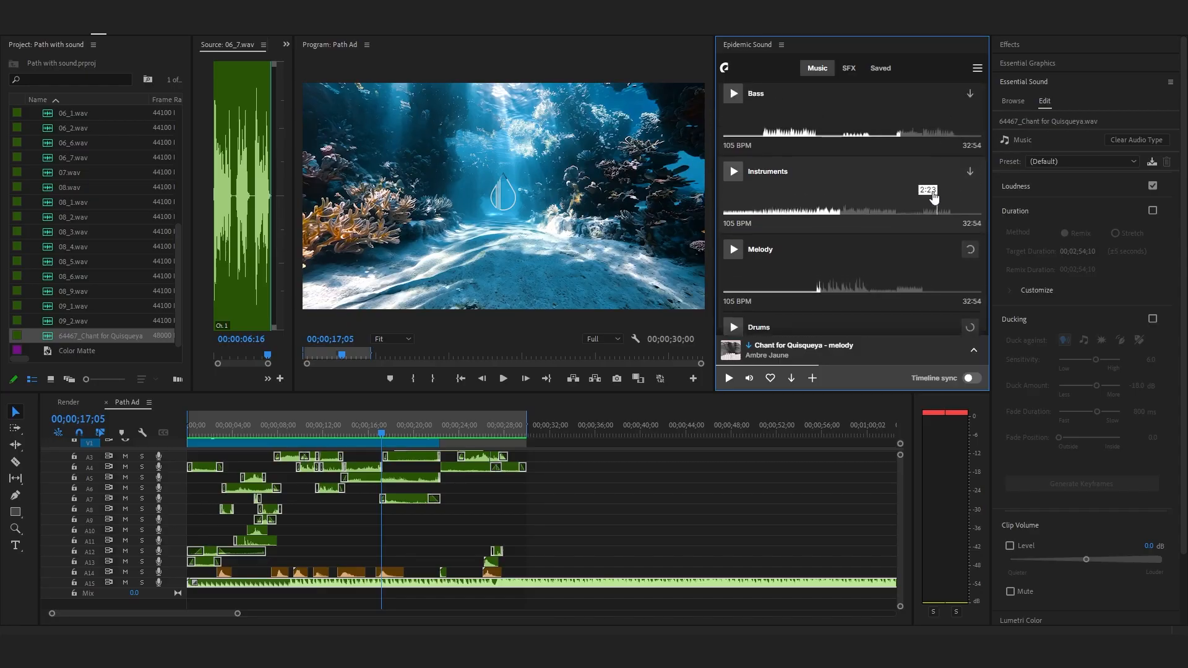
pyautogui.scroll(1, 925, 179)
pyautogui.scroll(2, 969, 155)
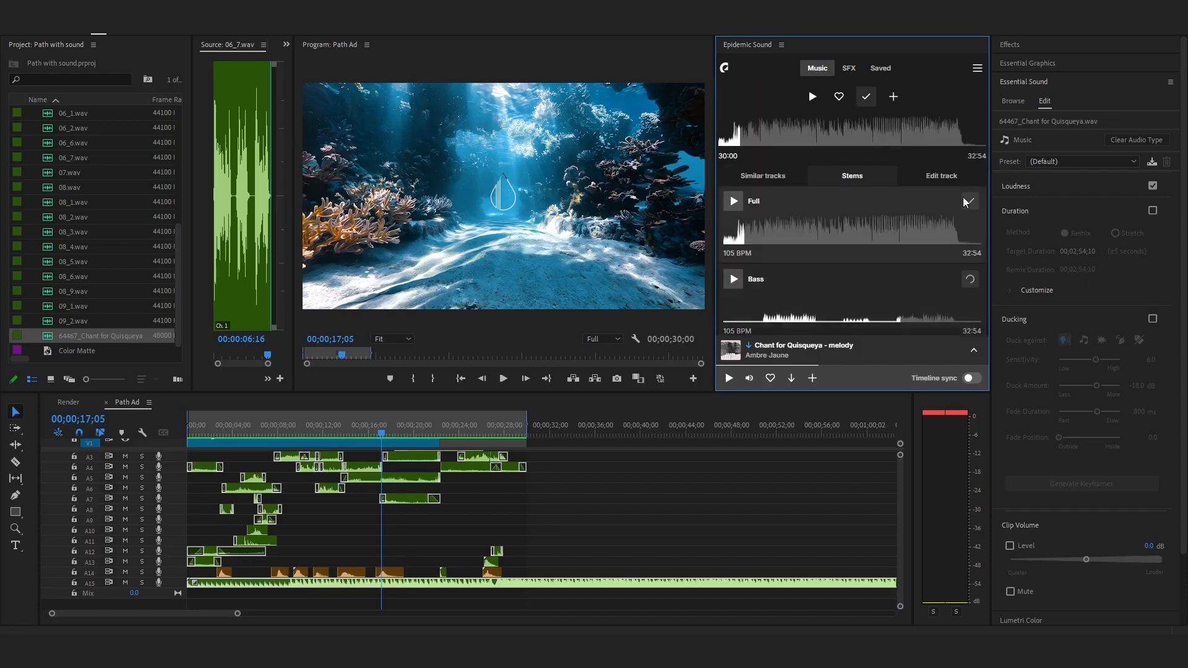
pyautogui.click(966, 201)
pyautogui.scroll(1, 967, 198)
pyautogui.scroll(-4, 954, 232)
pyautogui.scroll(-1, 954, 232)
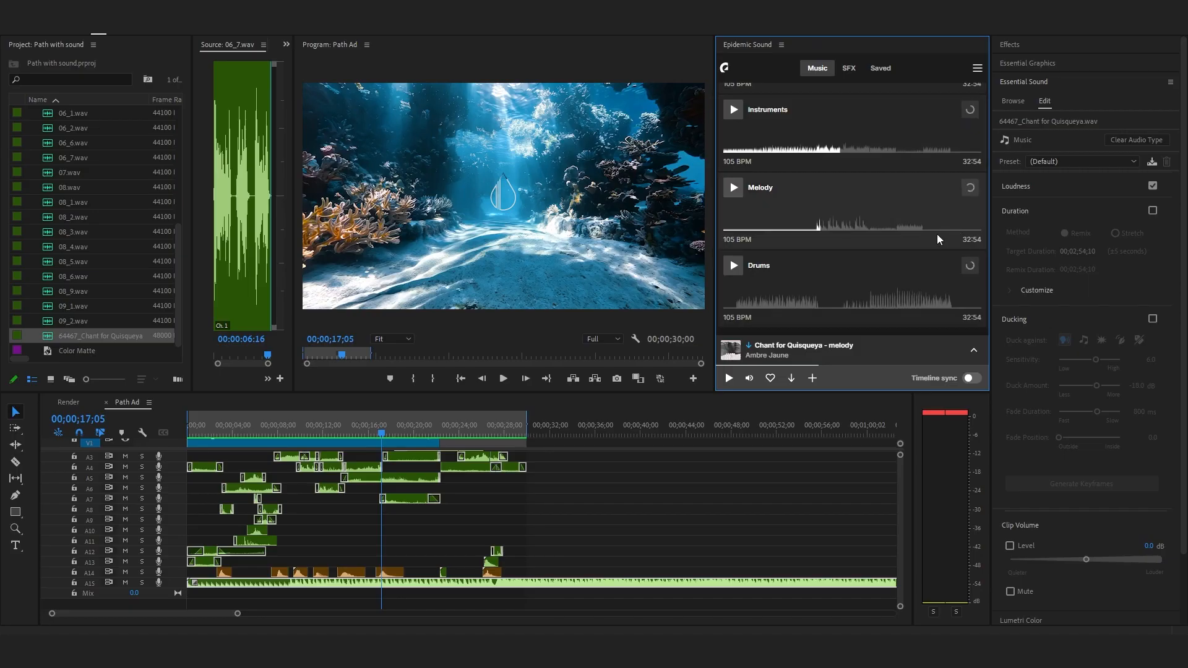
# - Play the ad from the beginning to hear the music track with the sound effects and voice-over
pyautogui.click(315, 444)
pyautogui.press('Home')
pyautogui.press('space')
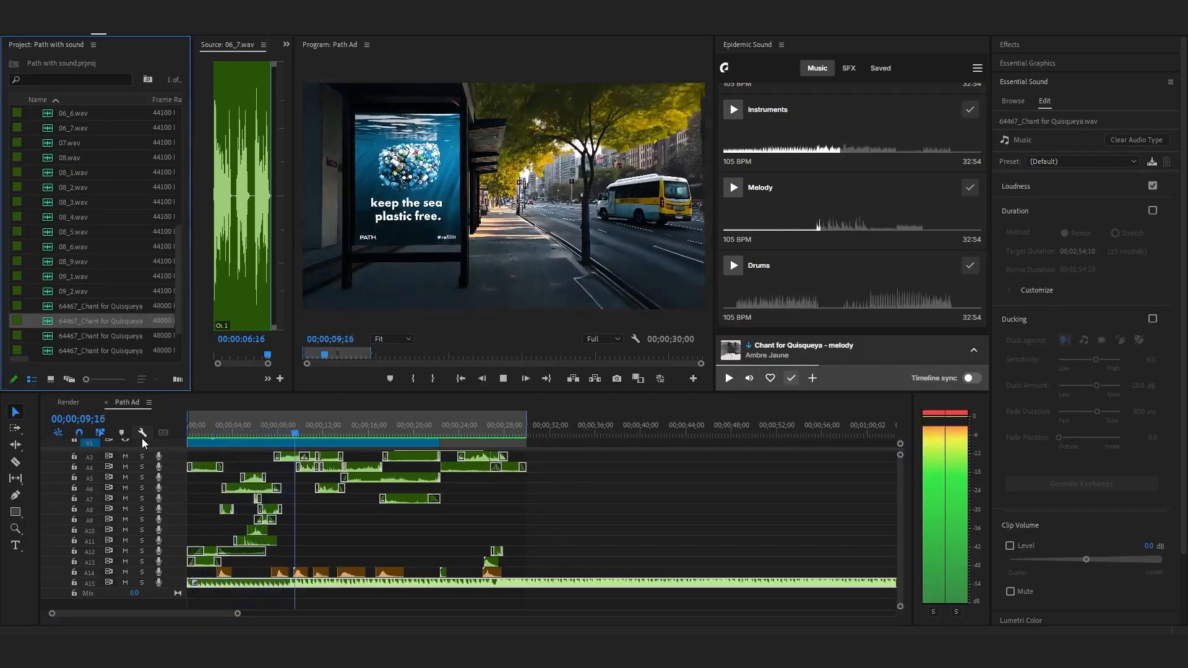
pyautogui.press('j')
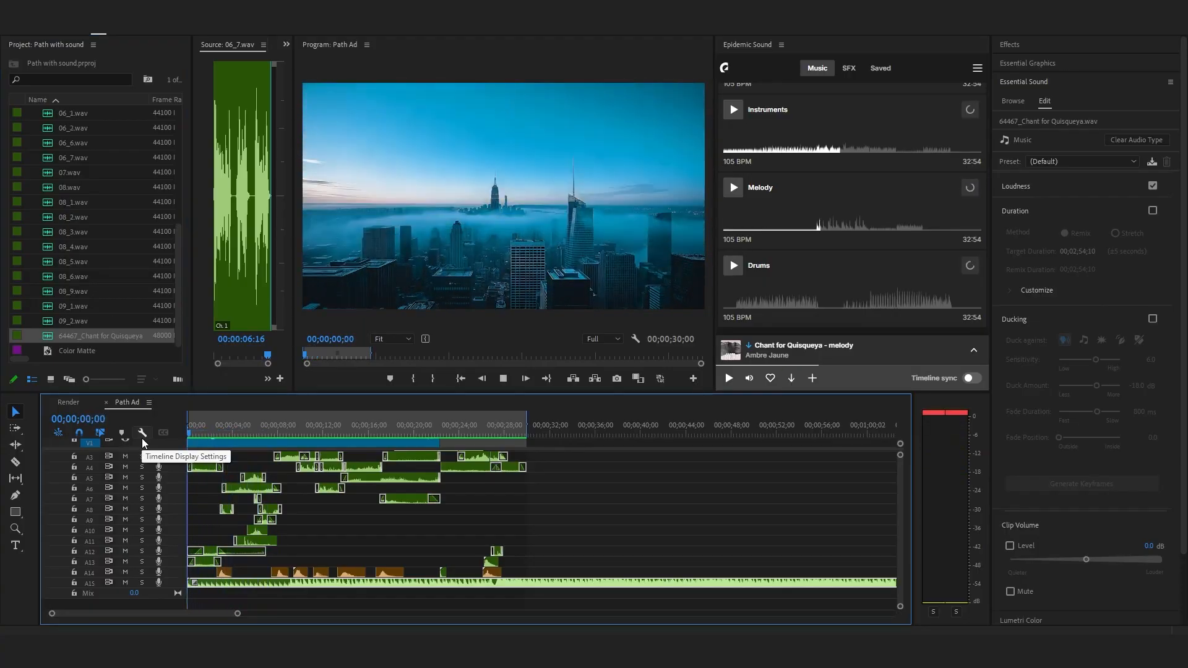
pyautogui.press('space')
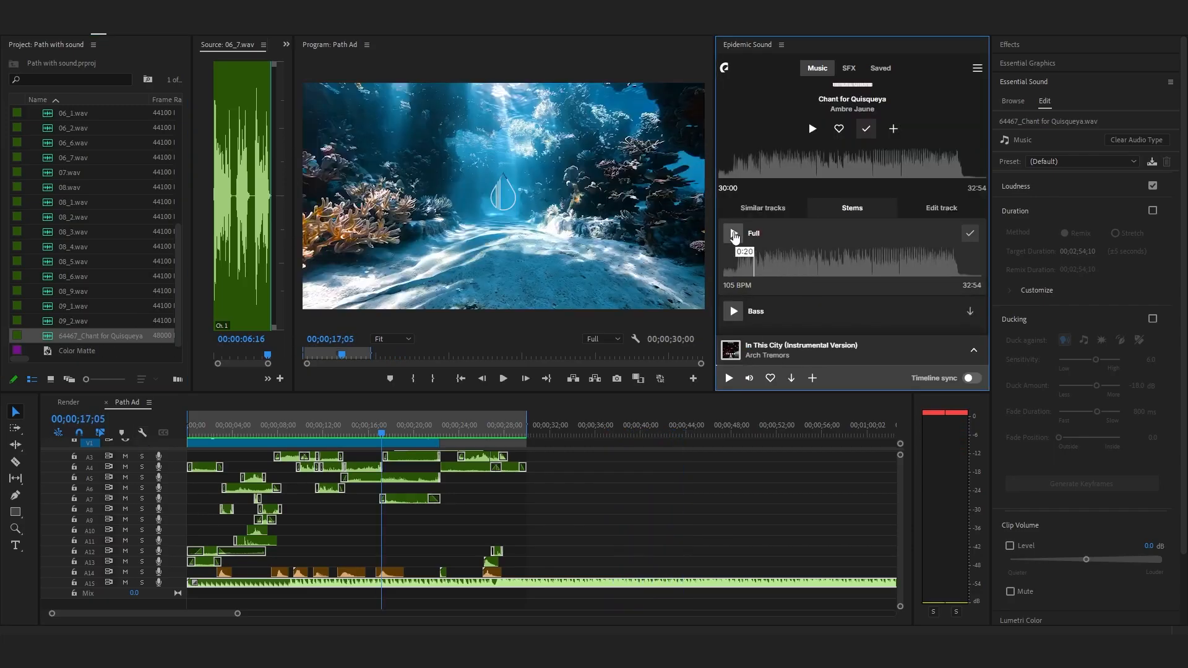
# - Audition the full mix and the bass stem of "Chant for Quisqueya"
pyautogui.click(734, 235)
pyautogui.click(742, 259)
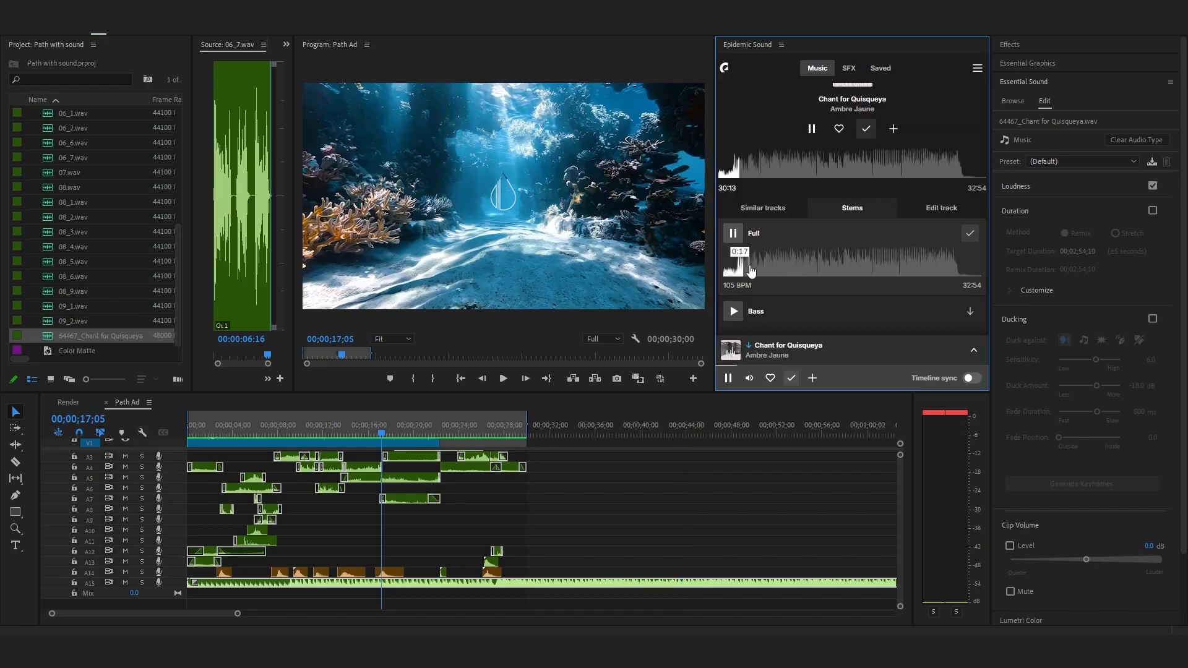
pyautogui.click(732, 235)
pyautogui.scroll(-1, 735, 248)
pyautogui.click(733, 249)
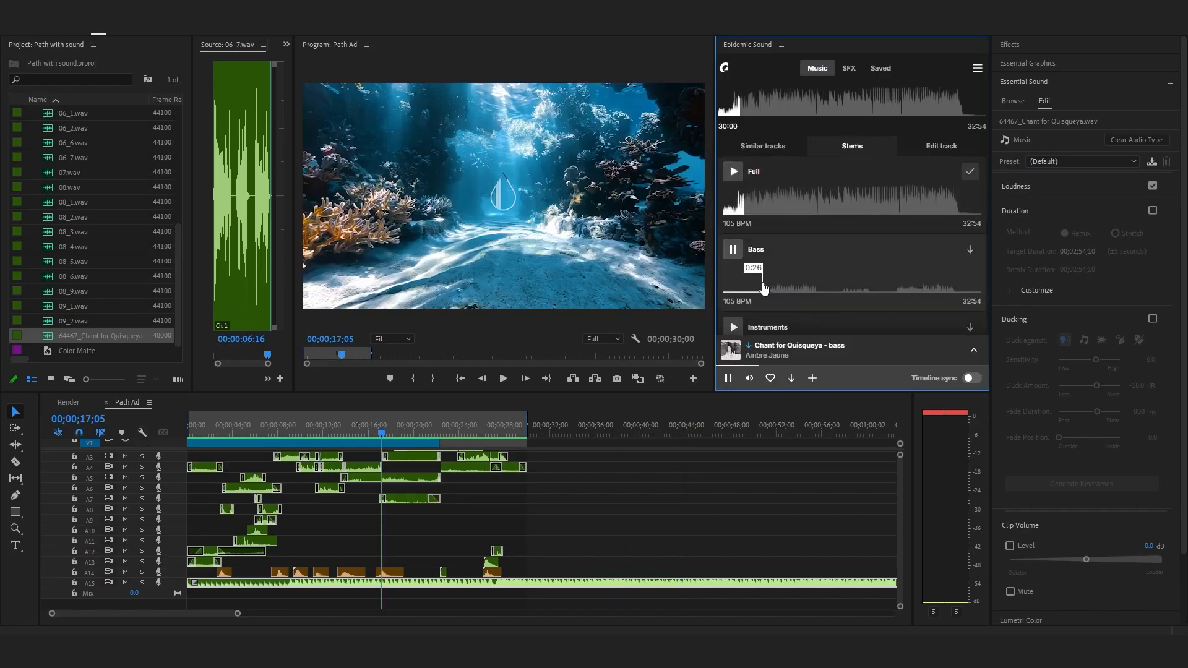
pyautogui.click(844, 295)
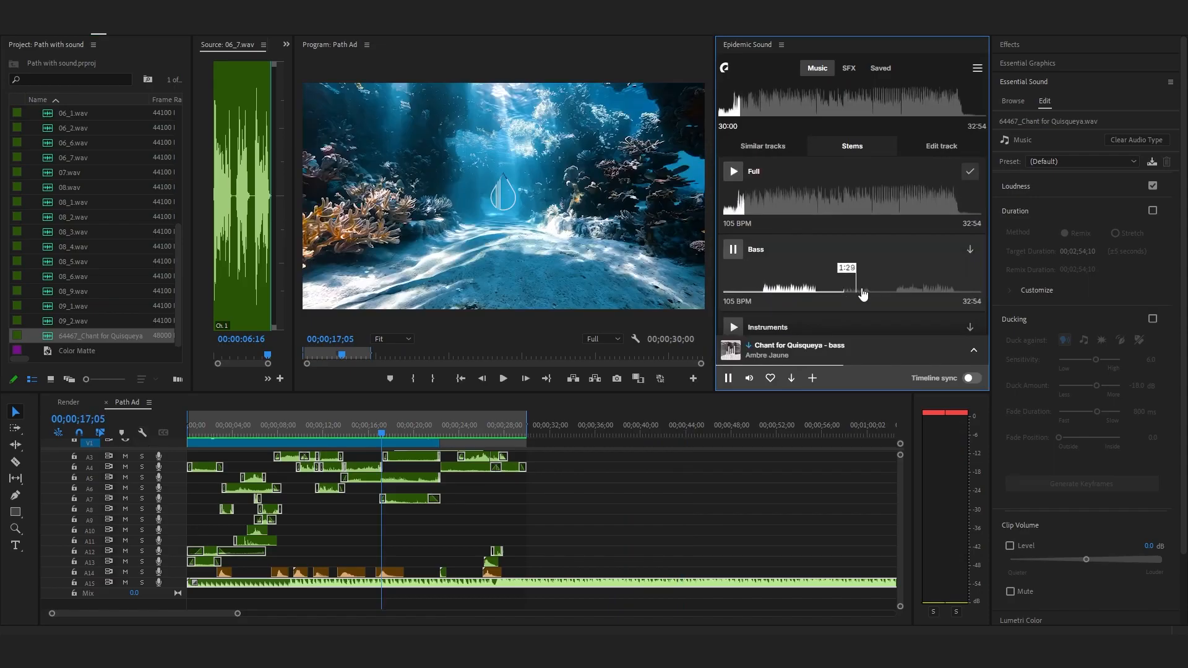
# - Audition the instruments and melody stems of "Chant for Quisqueya" at several points
pyautogui.scroll(-2, 866, 278)
pyautogui.click(830, 239)
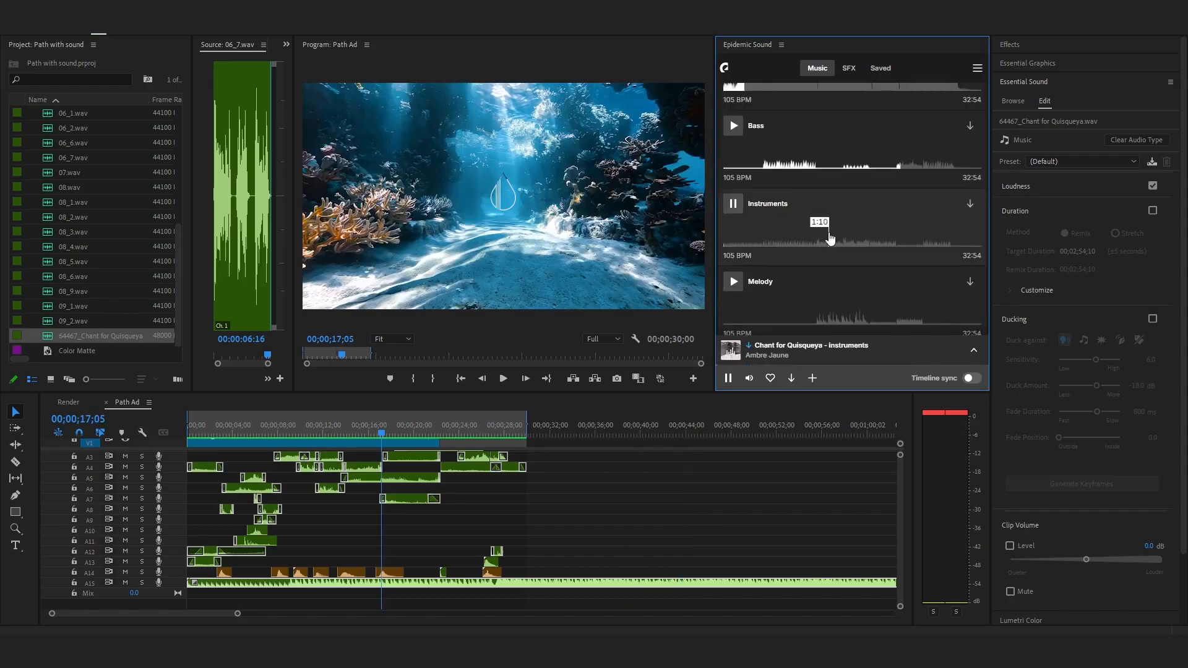
pyautogui.click(791, 246)
pyautogui.click(836, 247)
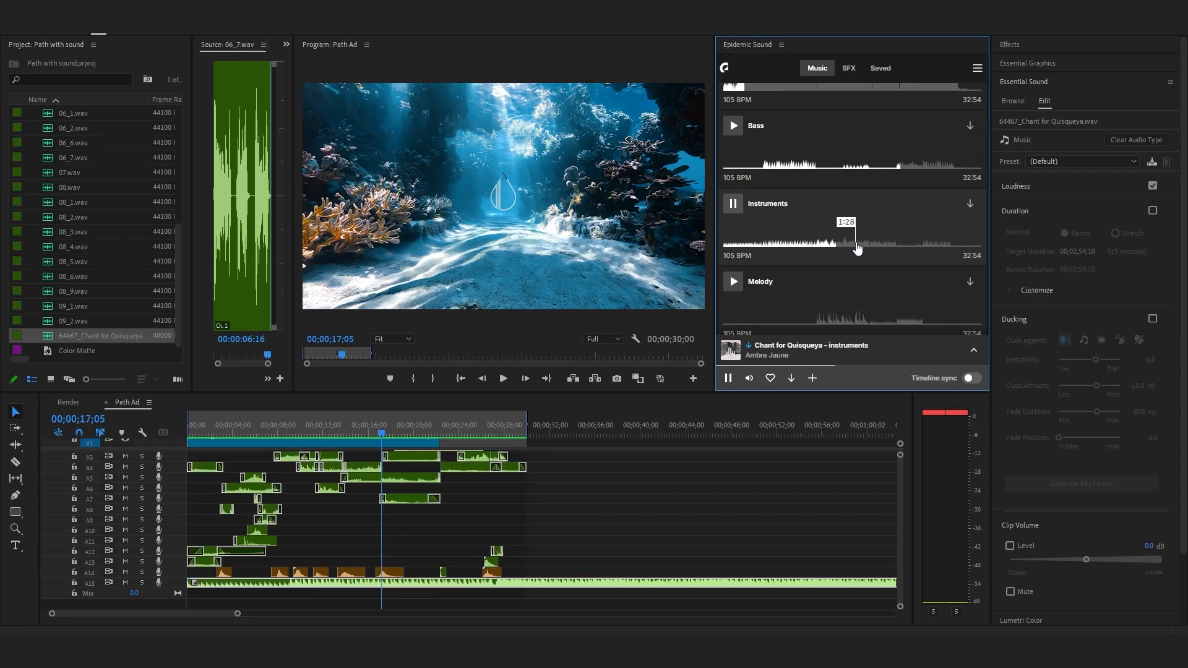
pyautogui.scroll(-2, 857, 247)
pyautogui.click(822, 229)
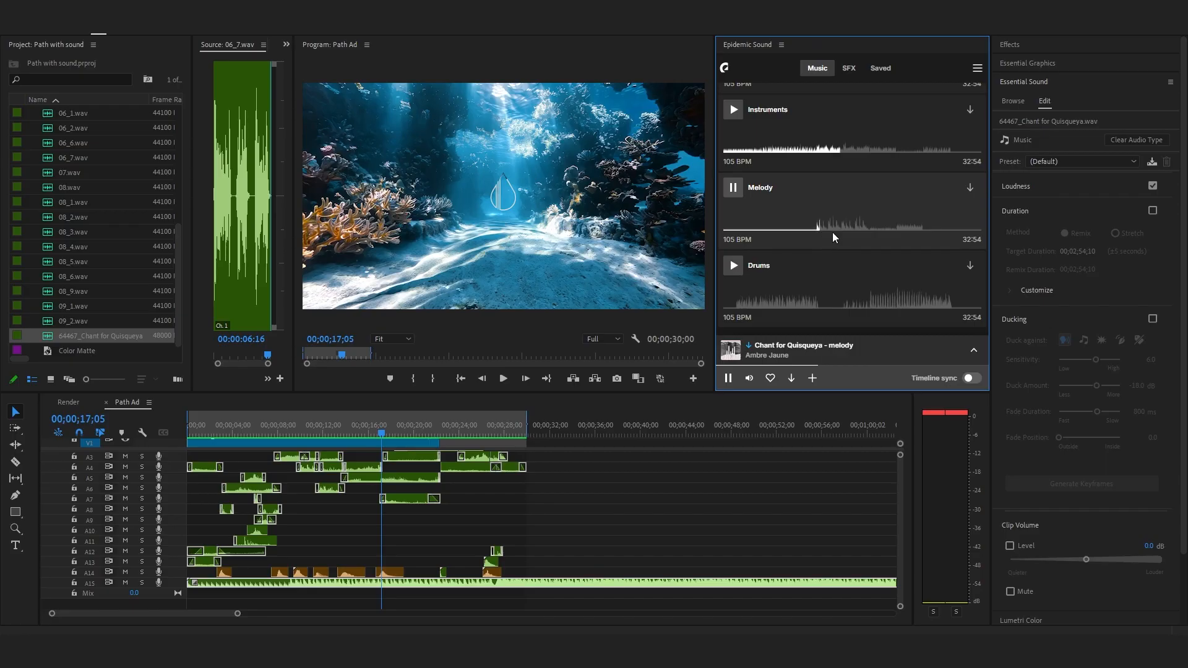
pyautogui.click(833, 231)
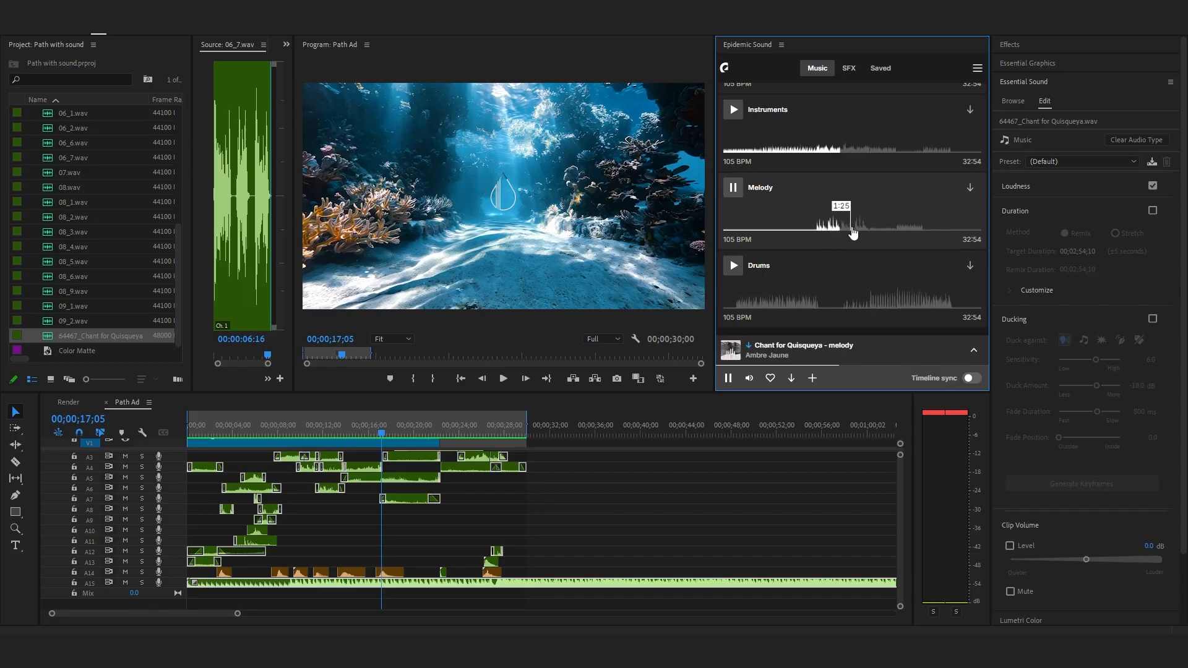